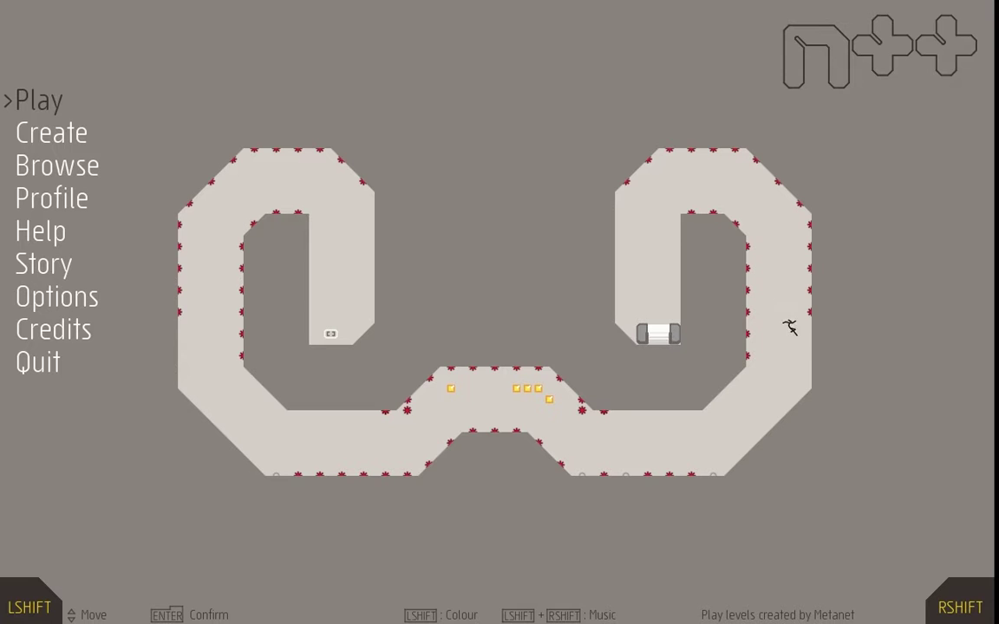
# Step: Open the Co-op episode list from Play, after a brief look at the Solo episodes
pyautogui.press('Down')
pyautogui.press('Up')
pyautogui.press('Return')
pyautogui.press('Down')
pyautogui.press('Up')
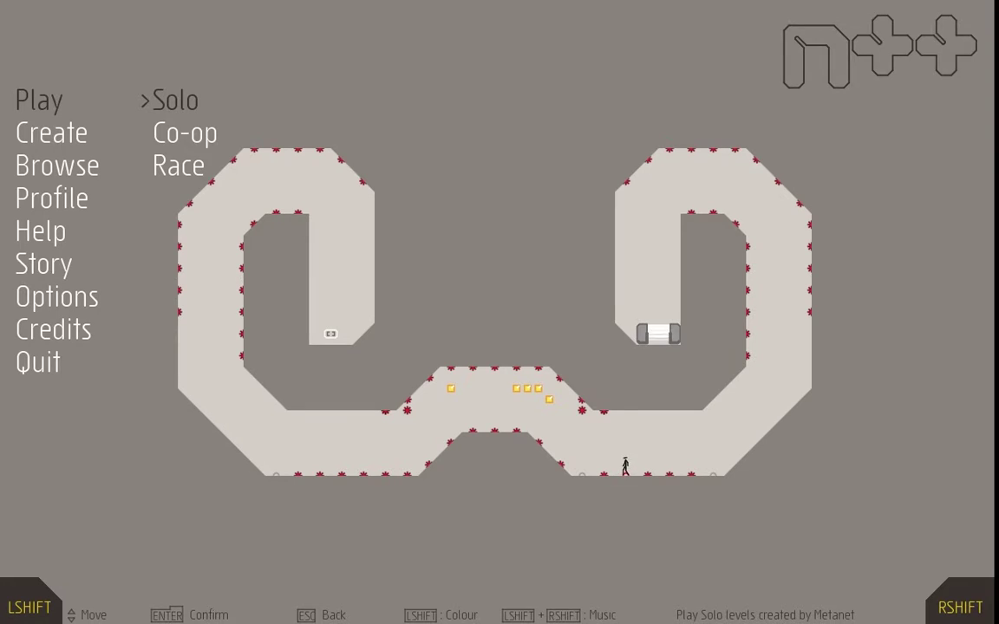
pyautogui.press('Return')
pyautogui.press('Right')
pyautogui.press('Escape')
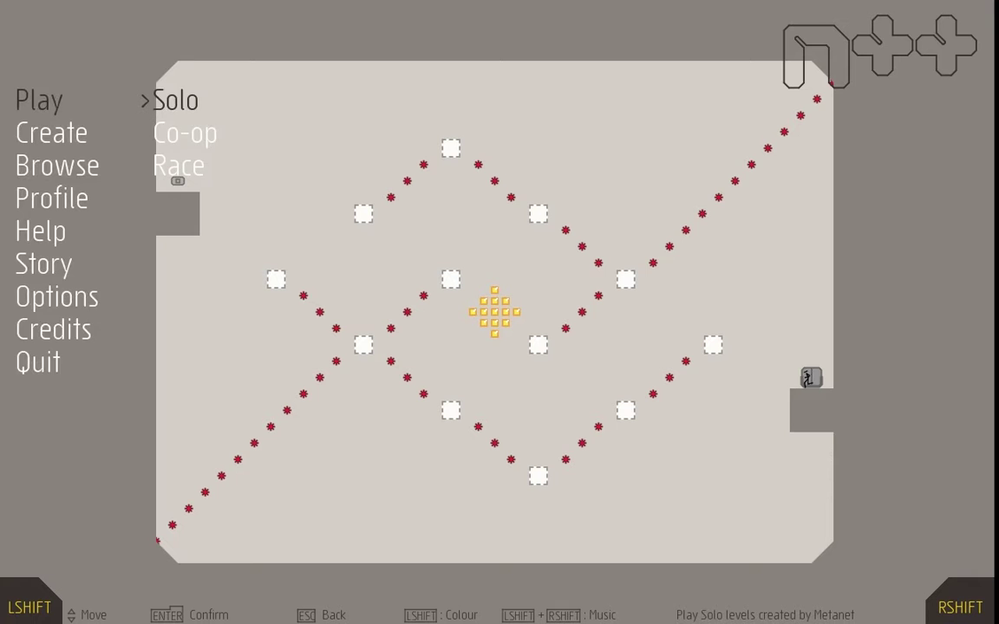
pyautogui.press('Down')
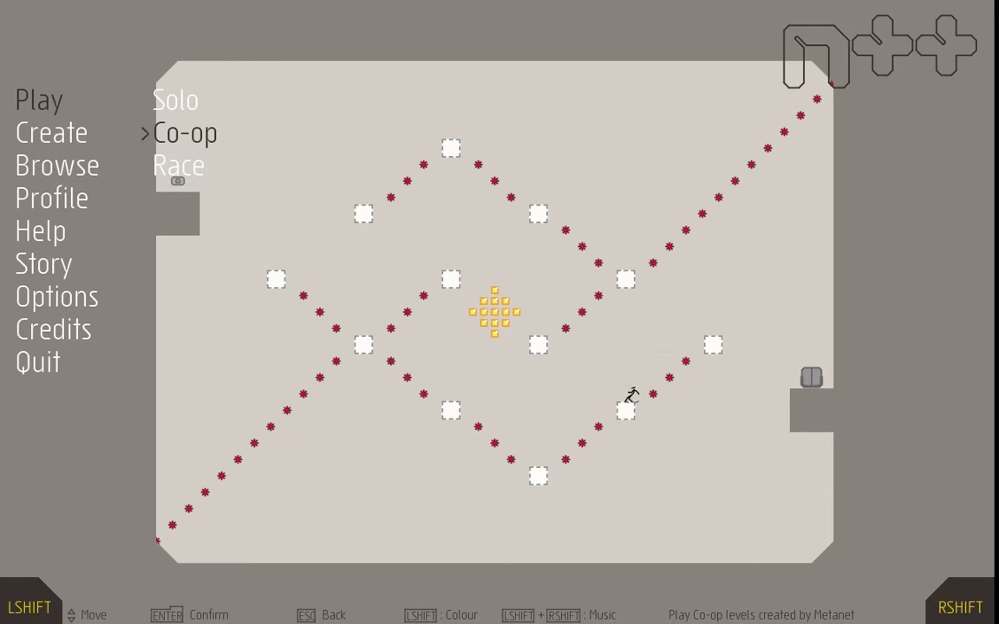
pyautogui.press('Return')
pyautogui.press('Escape')
pyautogui.press('Return')
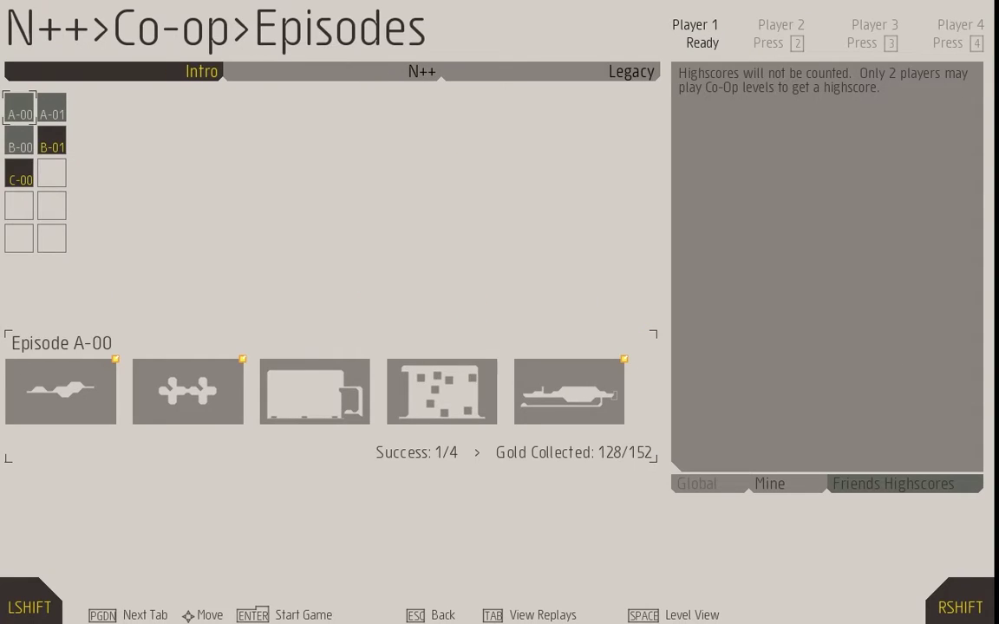
# Step: Browse the Intro and Legacy episode sets, then highlight Intro Episode B-00
pyautogui.press('Down')
pyautogui.press('Up')
pyautogui.press('Right')
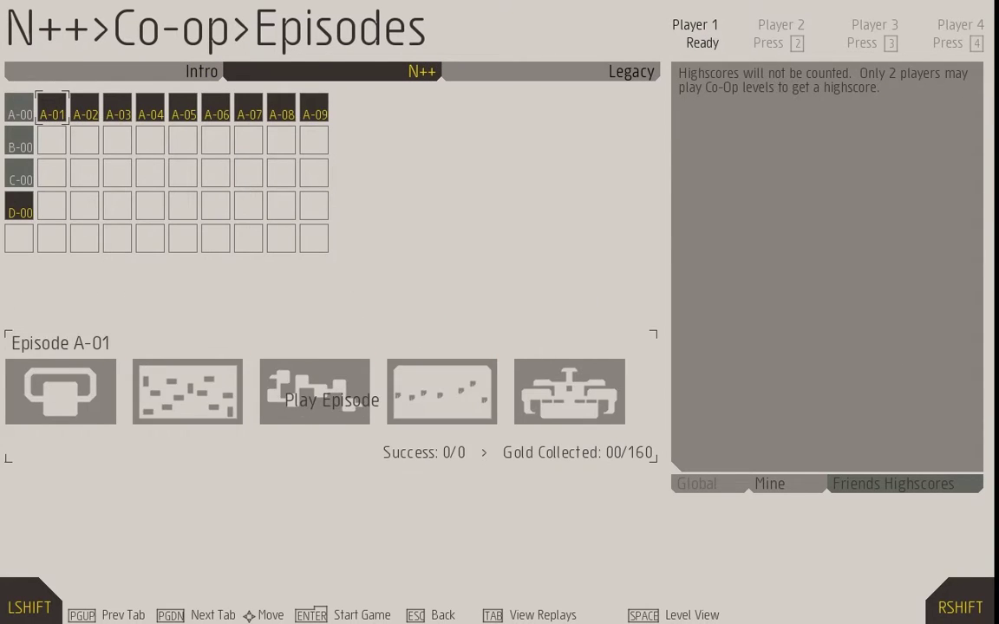
pyautogui.press('Right')
pyautogui.press('Right')
pyautogui.press('Right')
pyautogui.press('pagedown')
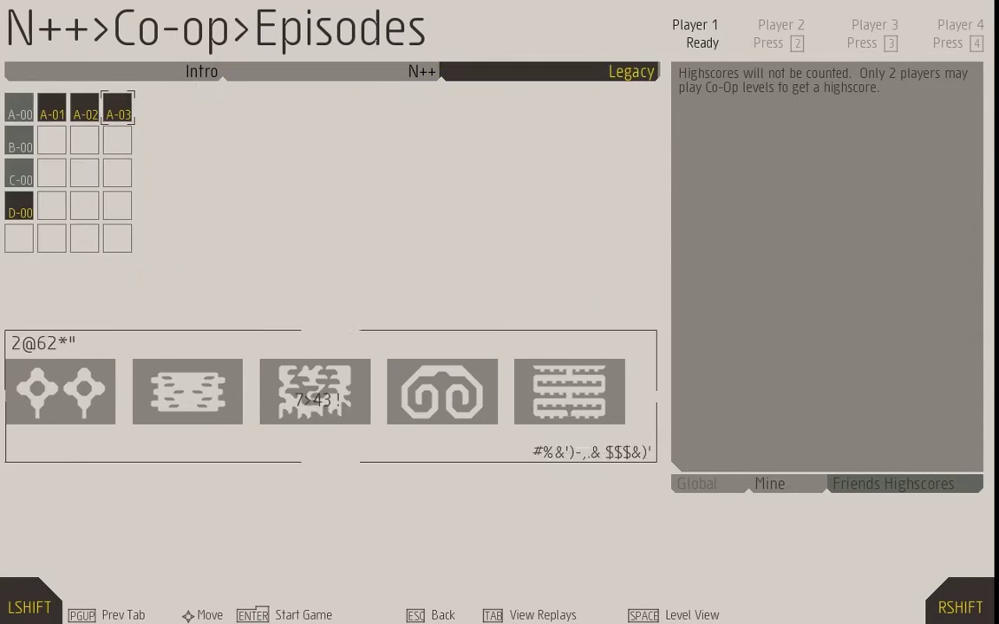
pyautogui.press('pageup')
pyautogui.press('pageup')
pyautogui.press('Right')
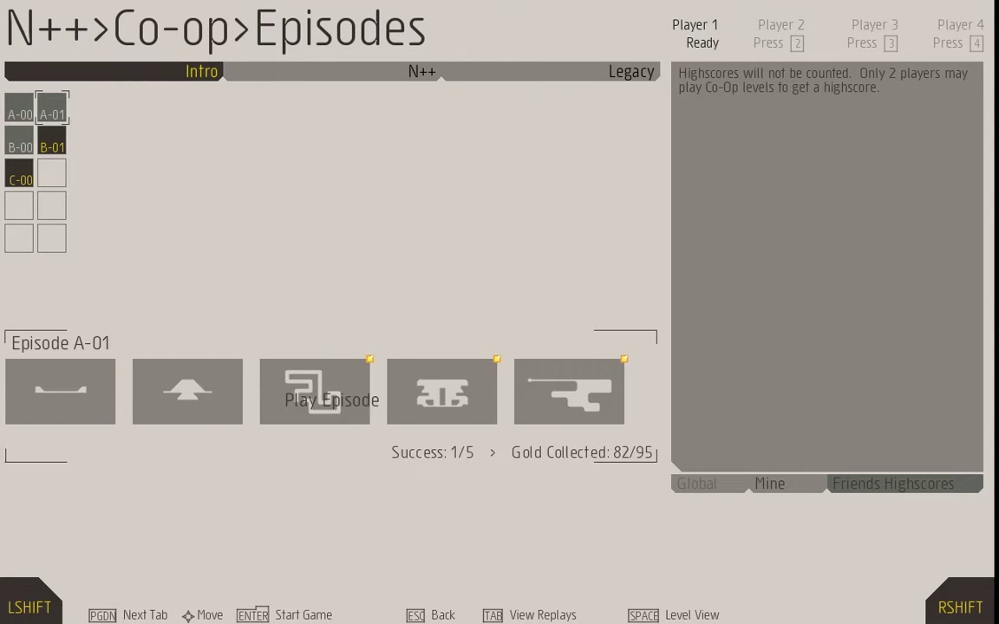
pyautogui.press('Down')
pyautogui.press('Left')
pyautogui.press('Down')
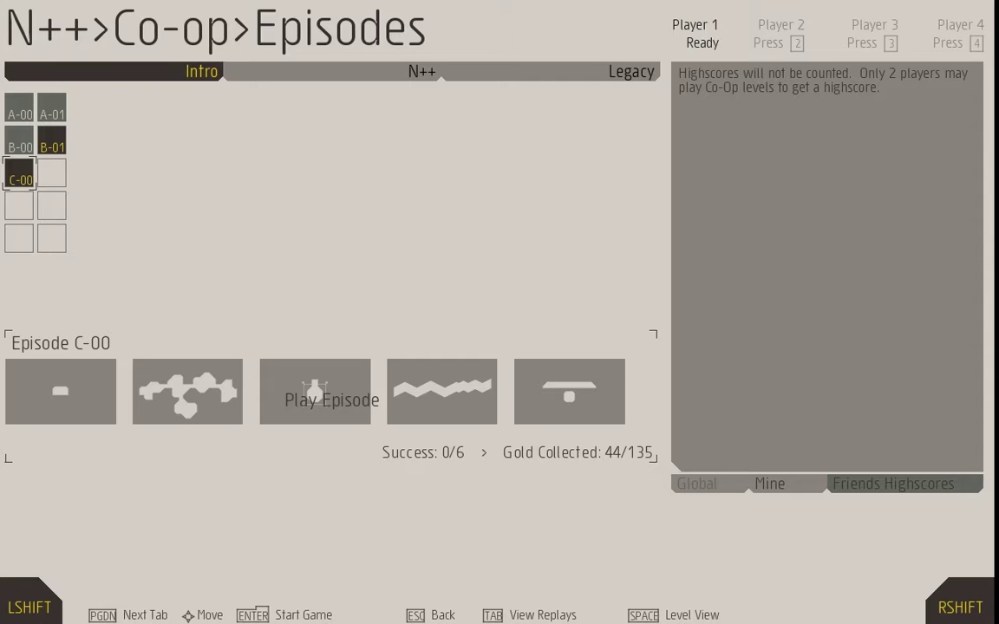
pyautogui.press('Down')
pyautogui.press('Up')
pyautogui.press('Up')
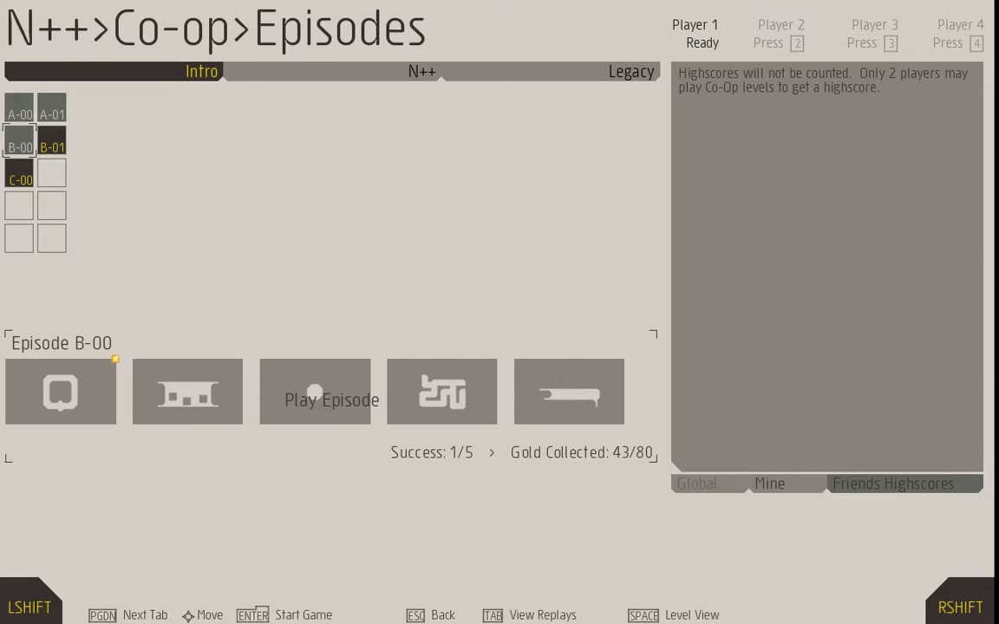
# Step: Join Player 2 and start Level 0 of Episode B-00 with two players
pyautogui.press('Return')
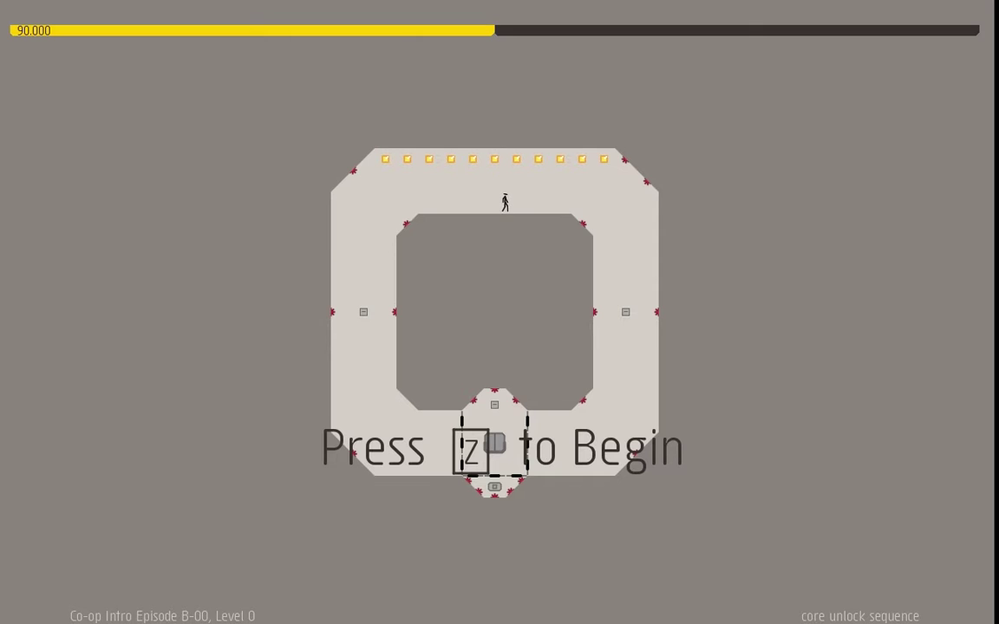
pyautogui.press('Escape')
pyautogui.press('2')
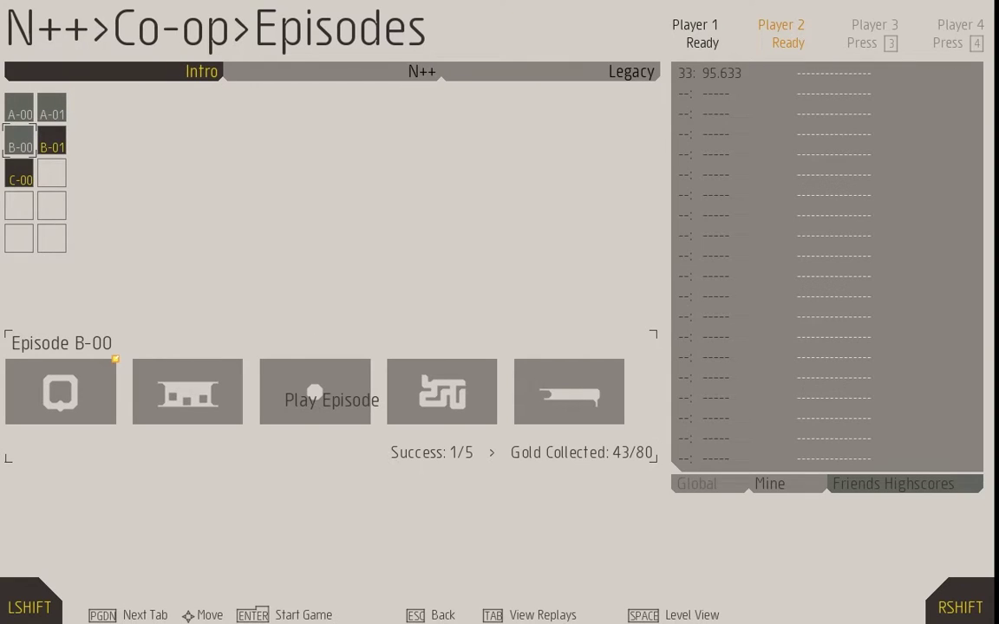
pyautogui.press('Return')
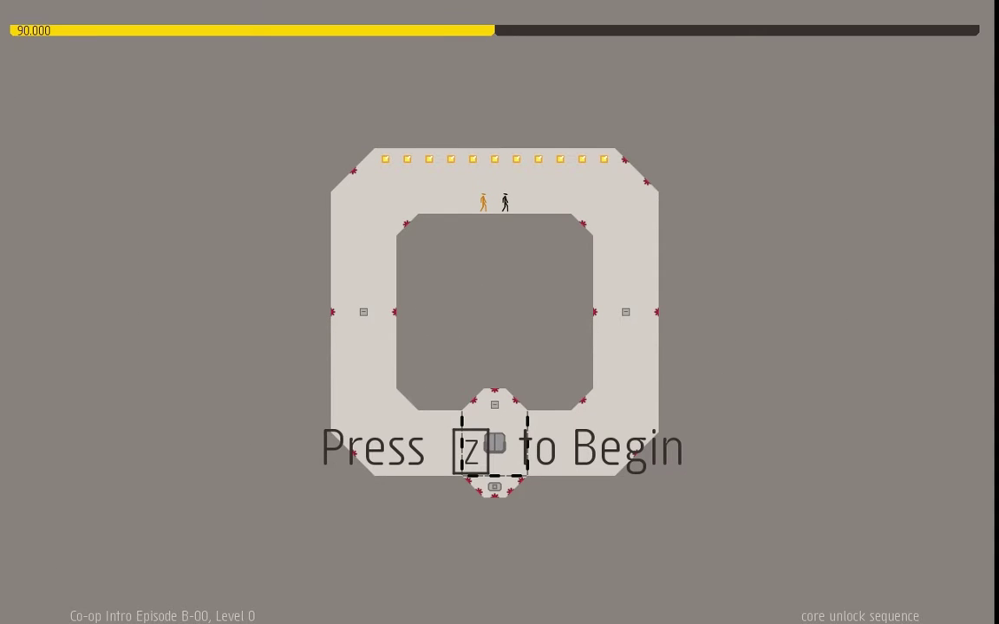
pyautogui.press('z')
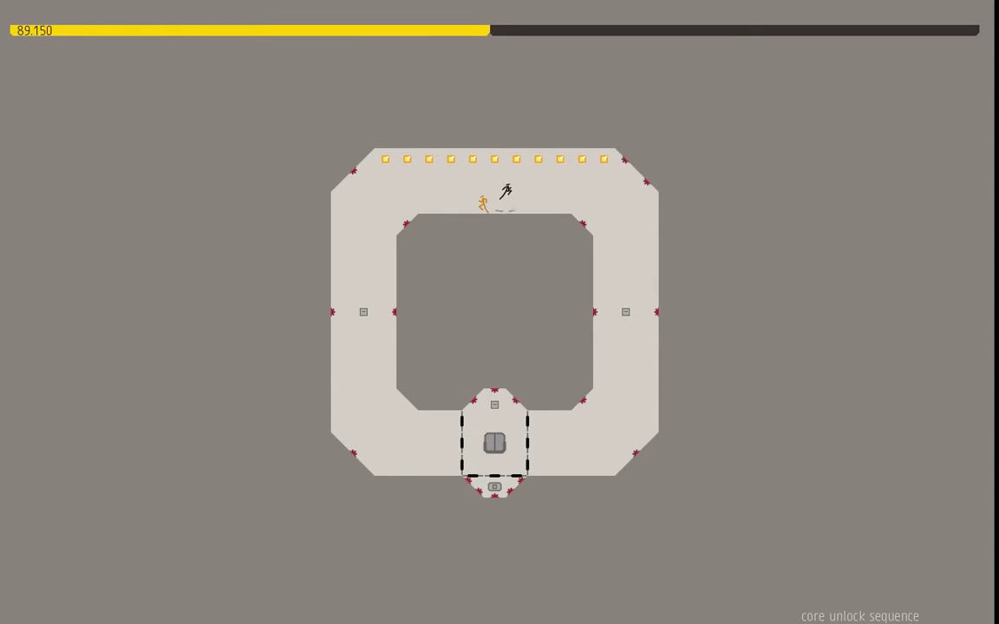
# Step: Run the ninjas along the top and bottom corridors for gold, retrying after a death
pyautogui.press('Right')
pyautogui.press('z')
pyautogui.press('Right')
pyautogui.press('z')
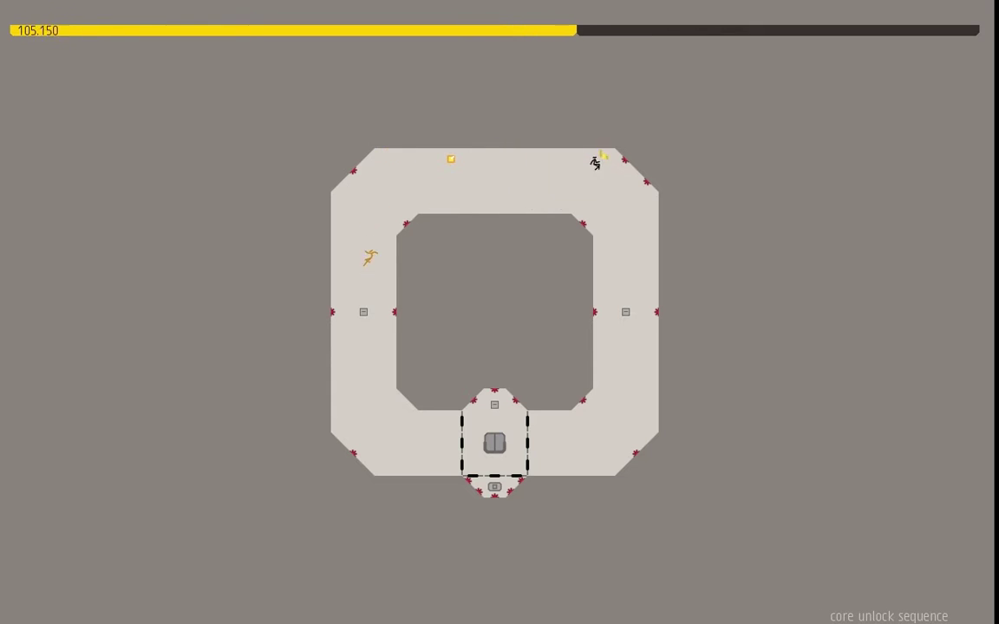
pyautogui.press('Right')
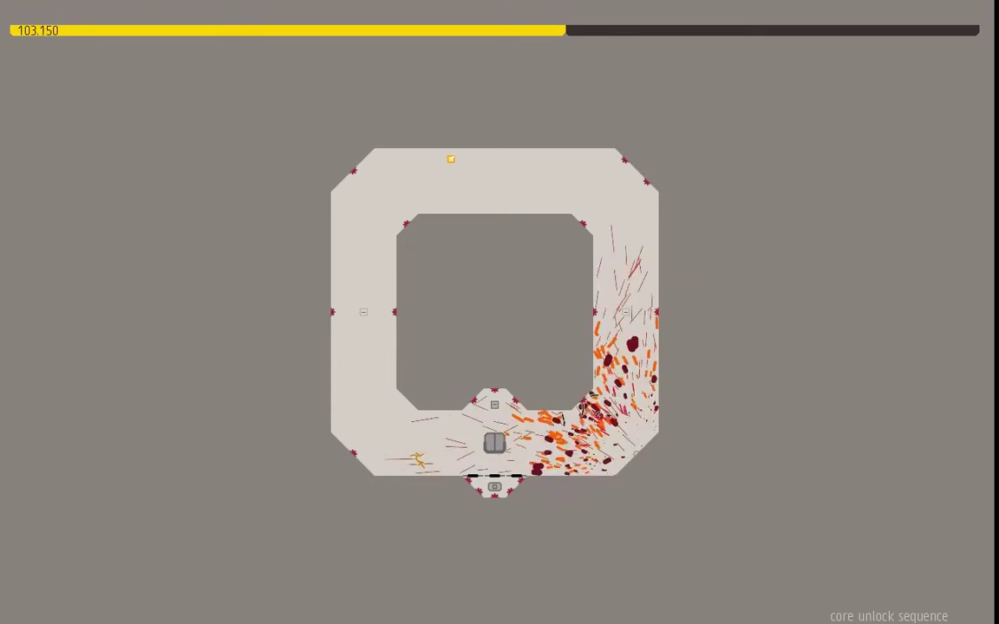
pyautogui.press('z')
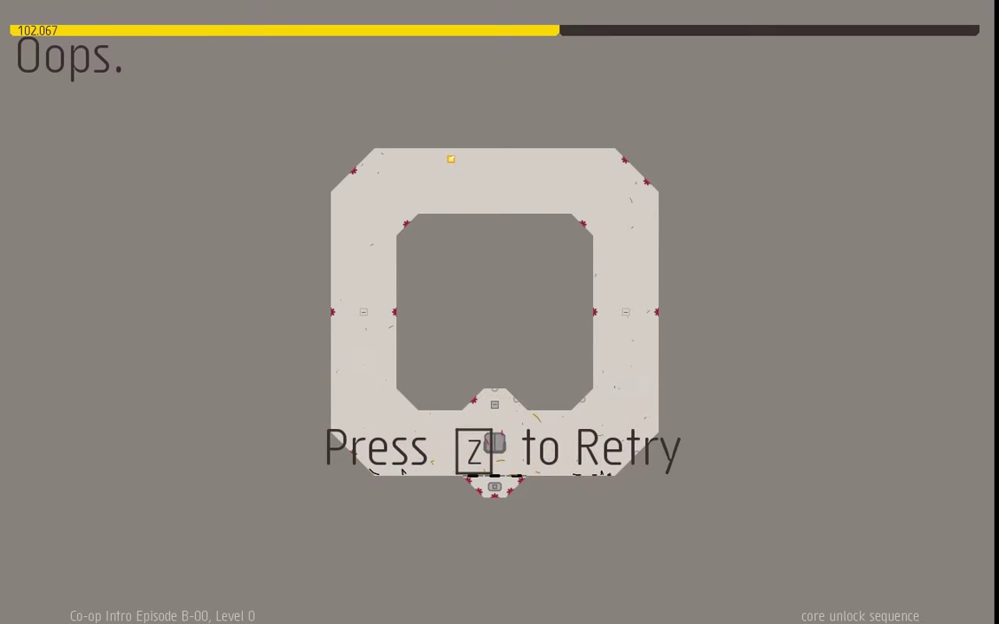
pyautogui.press('z')
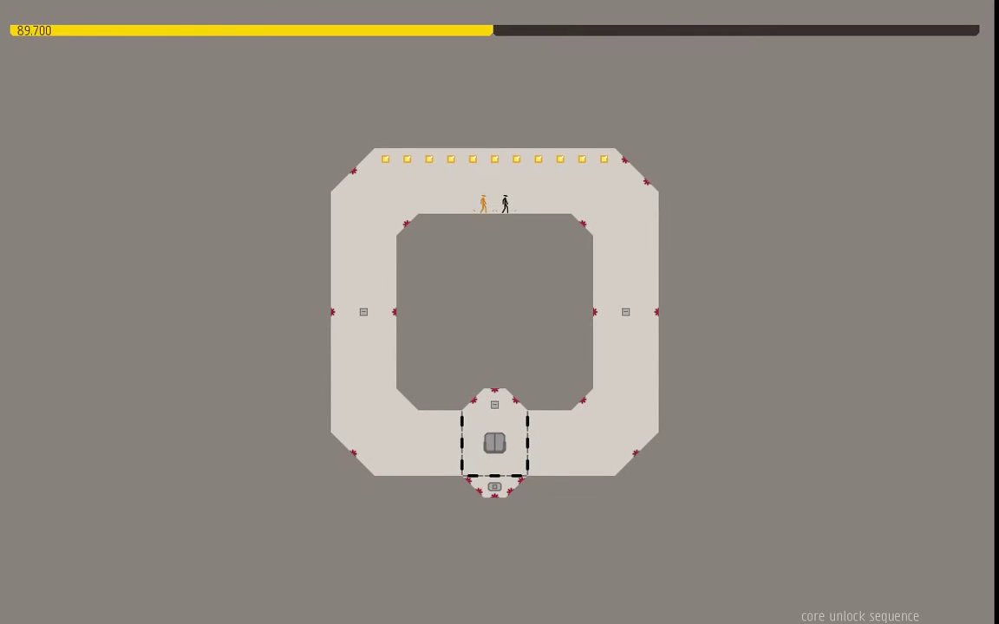
pyautogui.press('Right')
pyautogui.press('z')
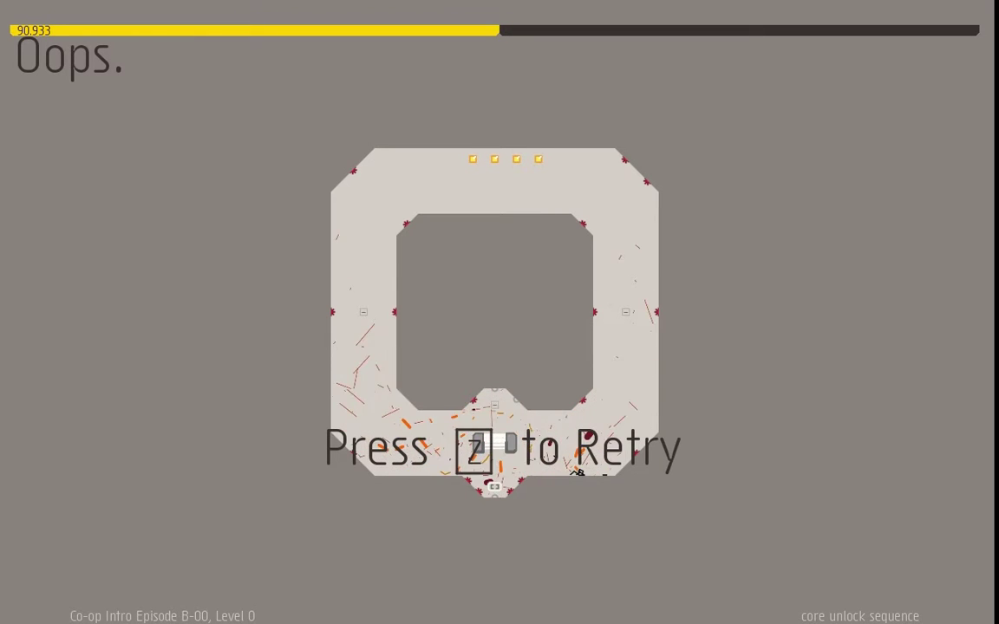
# Step: Split the ninjas left and right to collect gold, restarting after deaths
pyautogui.press('z')
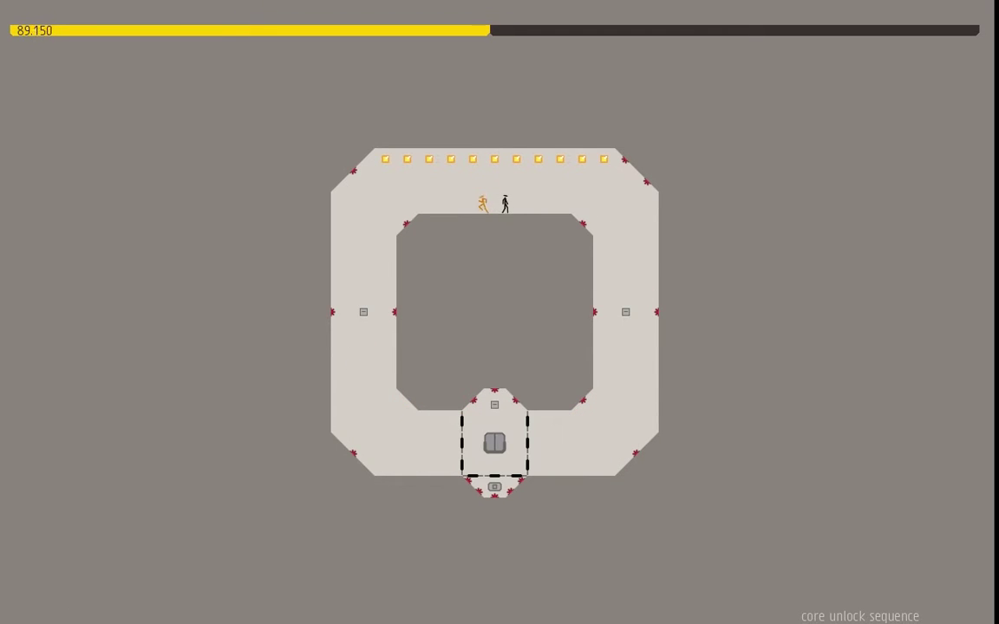
pyautogui.press('Left')
pyautogui.press('z')
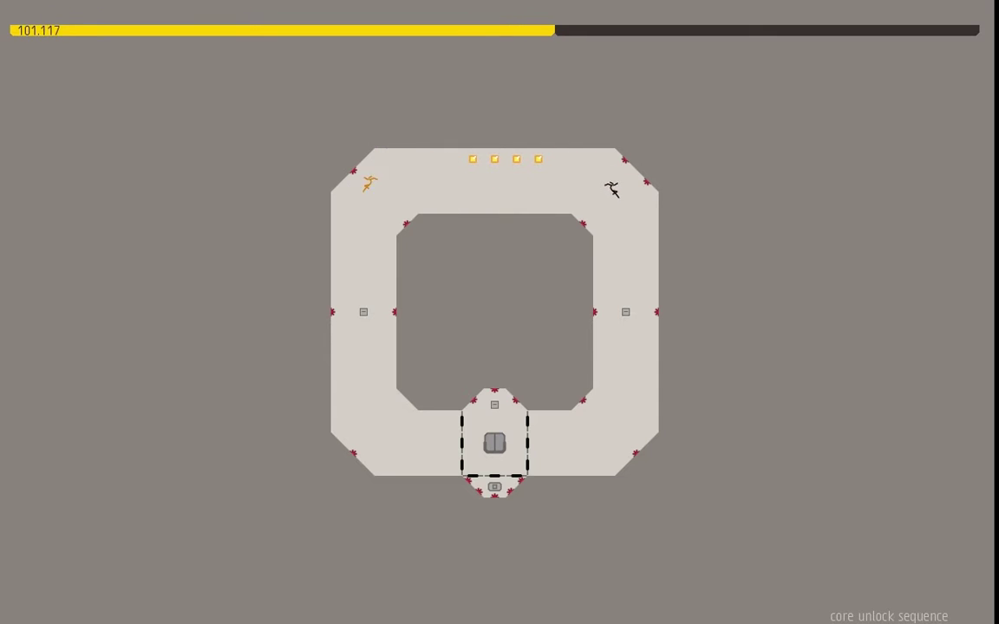
pyautogui.press('z')
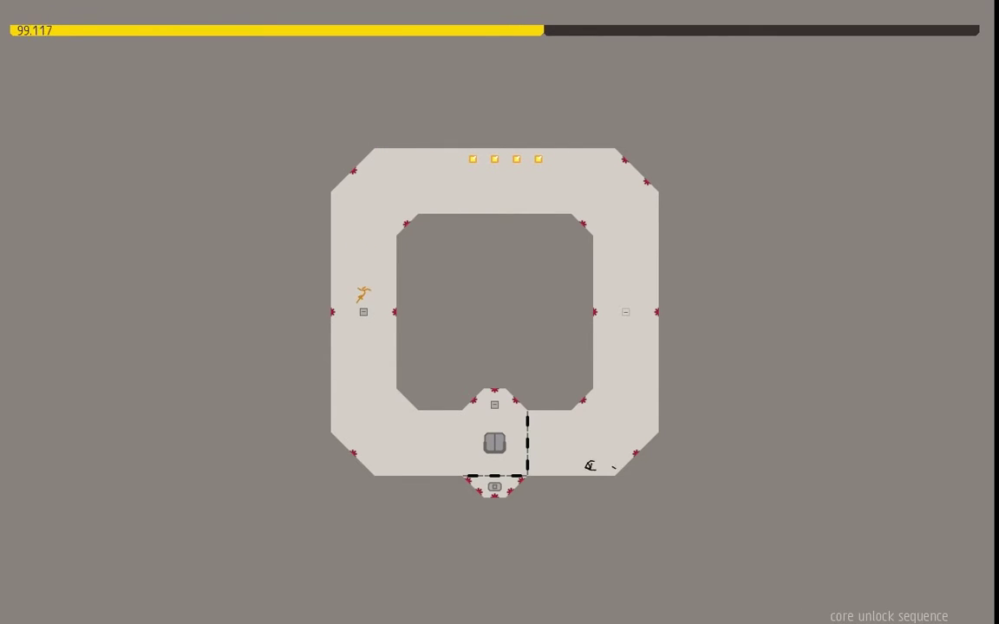
pyautogui.press('Right')
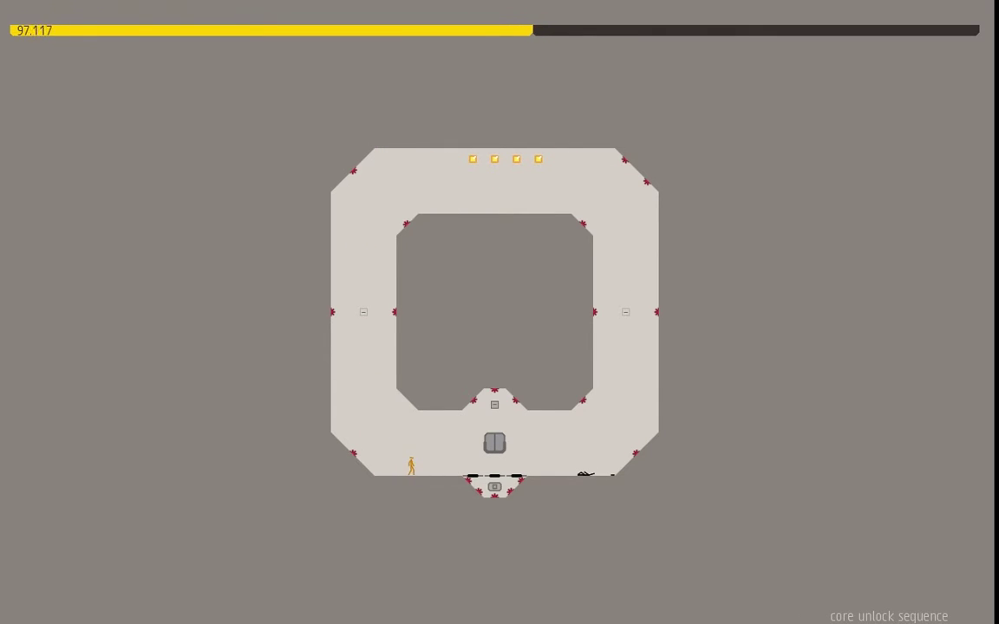
pyautogui.press('k')
pyautogui.press('z')
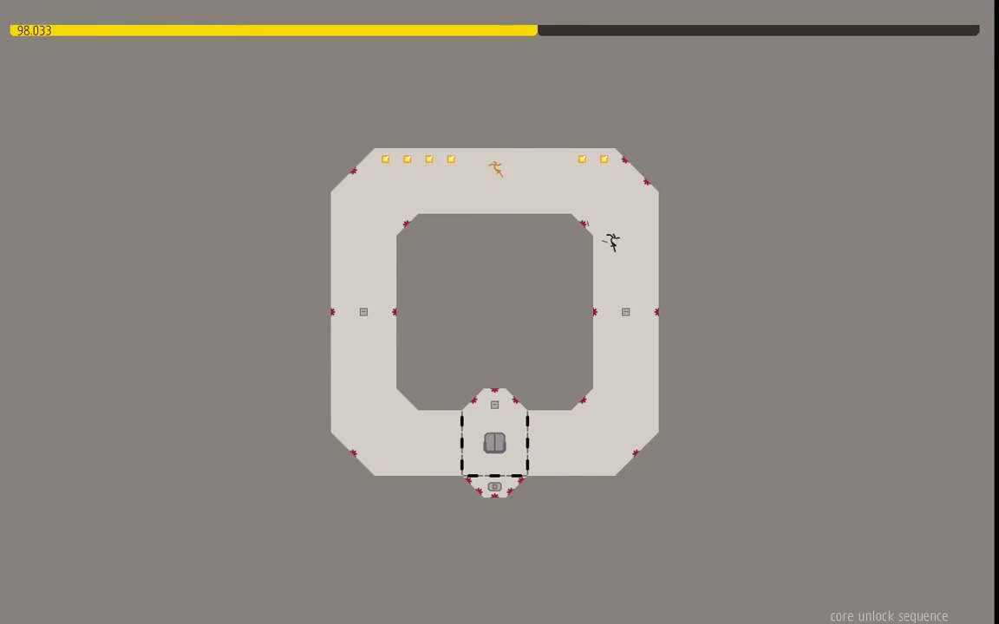
pyautogui.press('k')
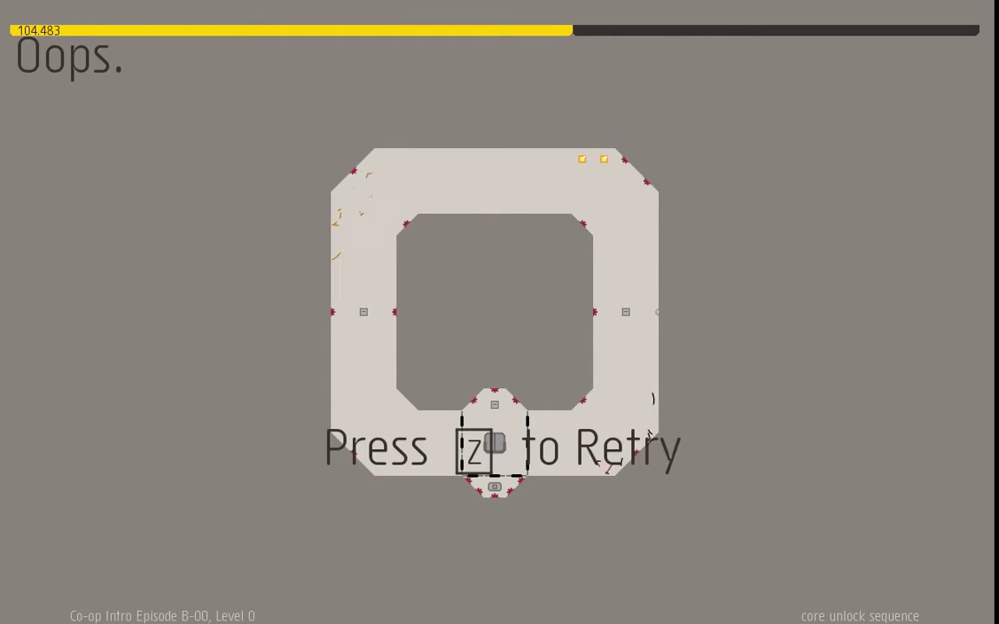
# Step: On the final retry, bring both ninjas down and left into the opened exit
pyautogui.press('z')
pyautogui.press('Right')
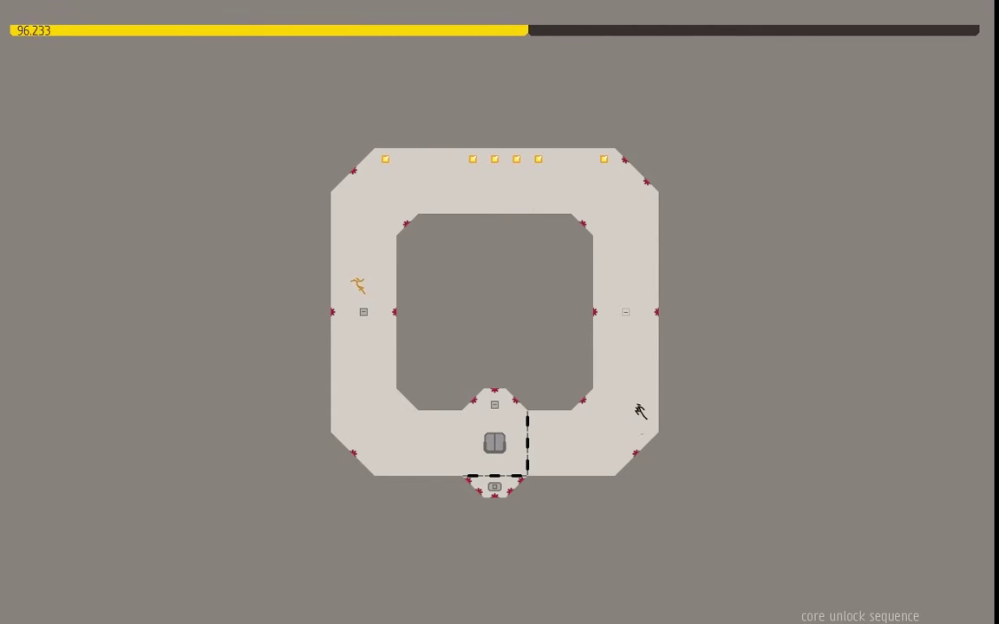
pyautogui.press('Left')
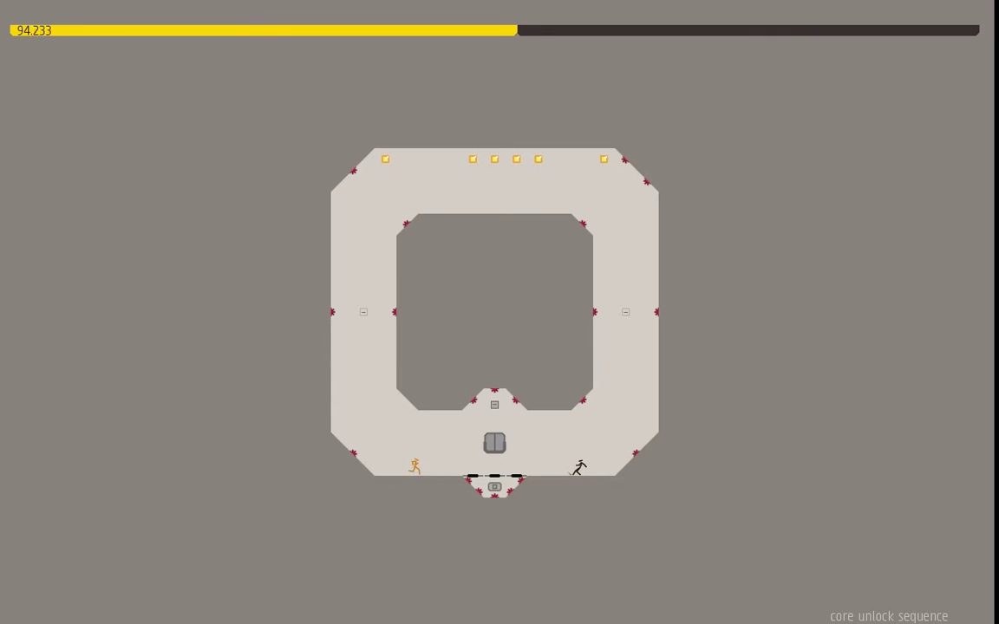
pyautogui.press('Left')
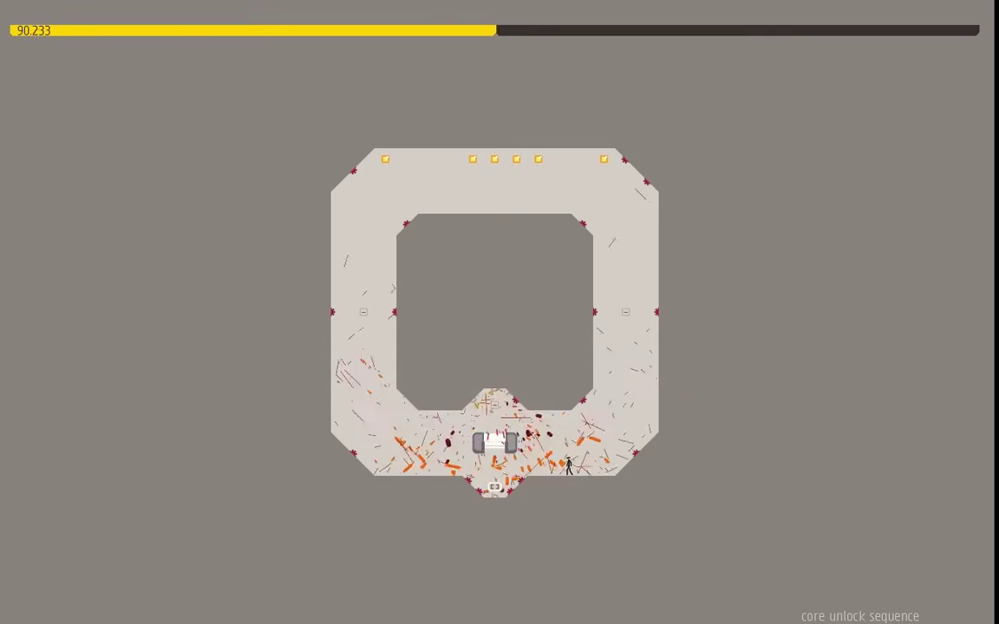
pyautogui.press('Left')
pyautogui.press('Left')
# Step: Continue past Level 0's Success screen and start Level 1
pyautogui.press('z')
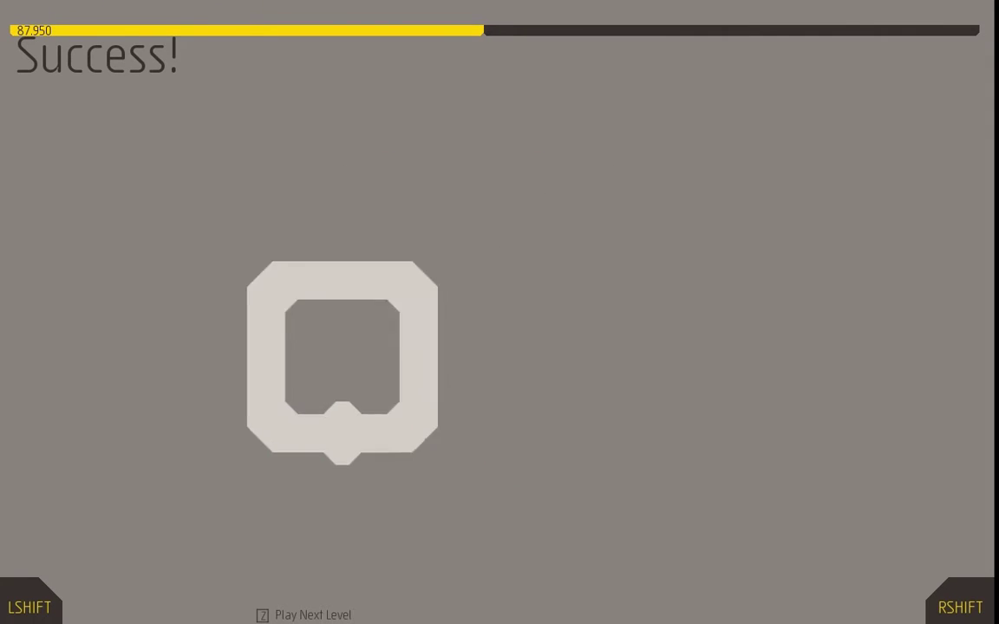
pyautogui.press('z')
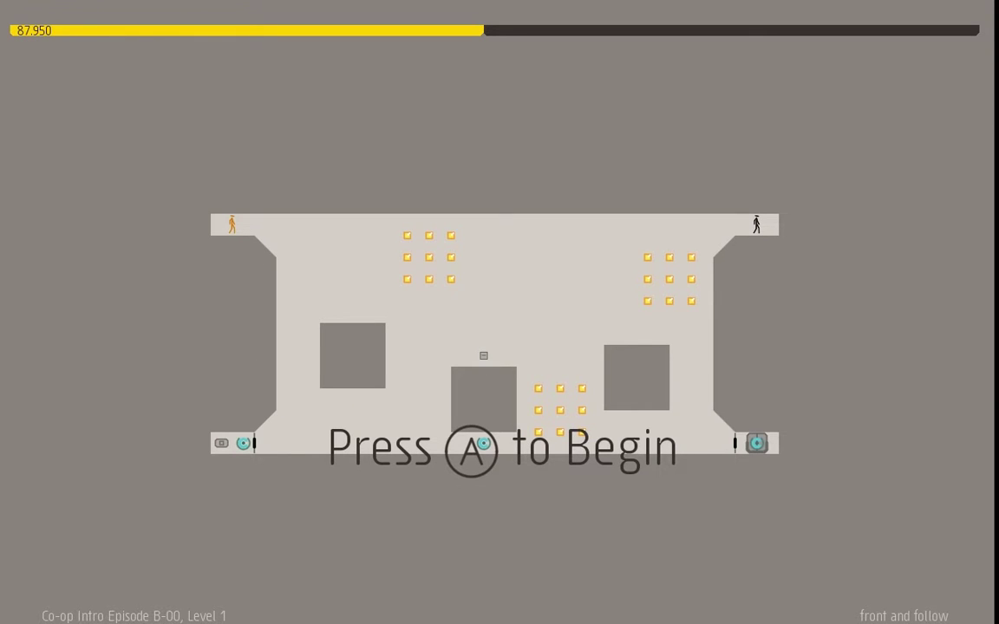
pyautogui.press('z')
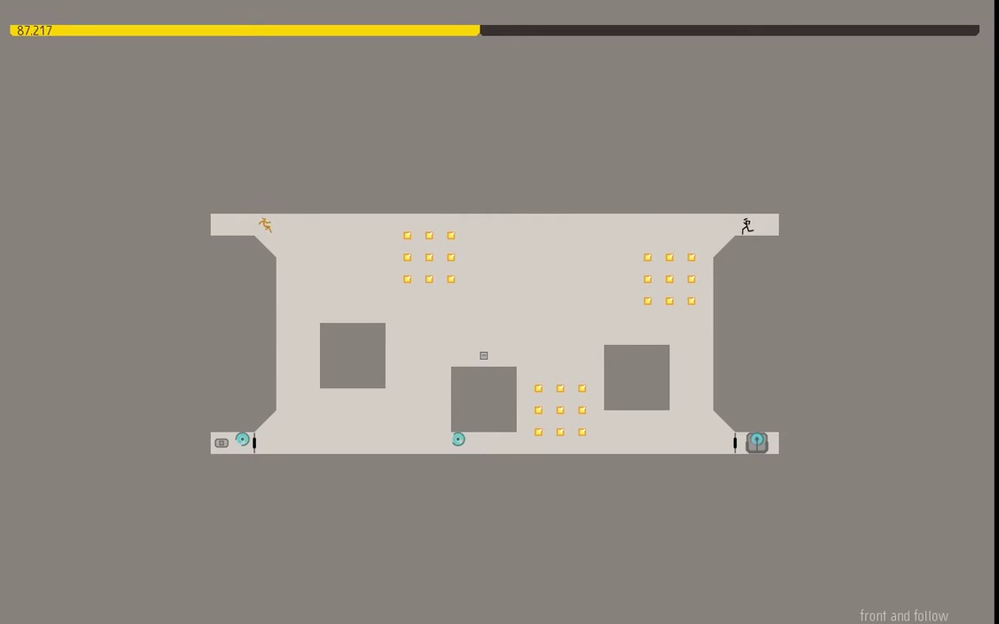
# Step: Jump the black ninja across the blocks, collecting the gold pieces and lower cluster
pyautogui.press('Left')
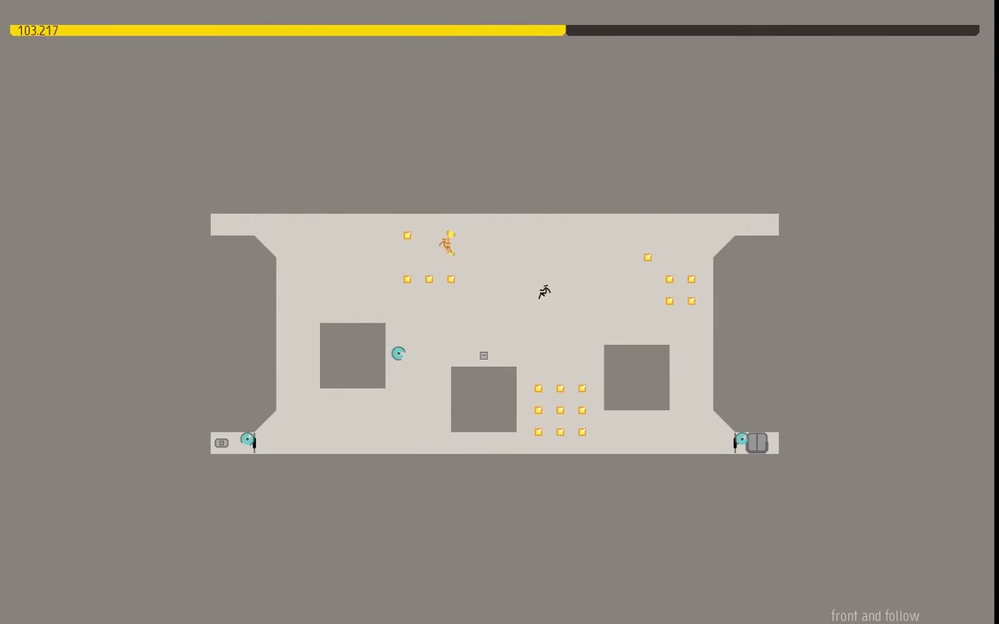
pyautogui.press('z')
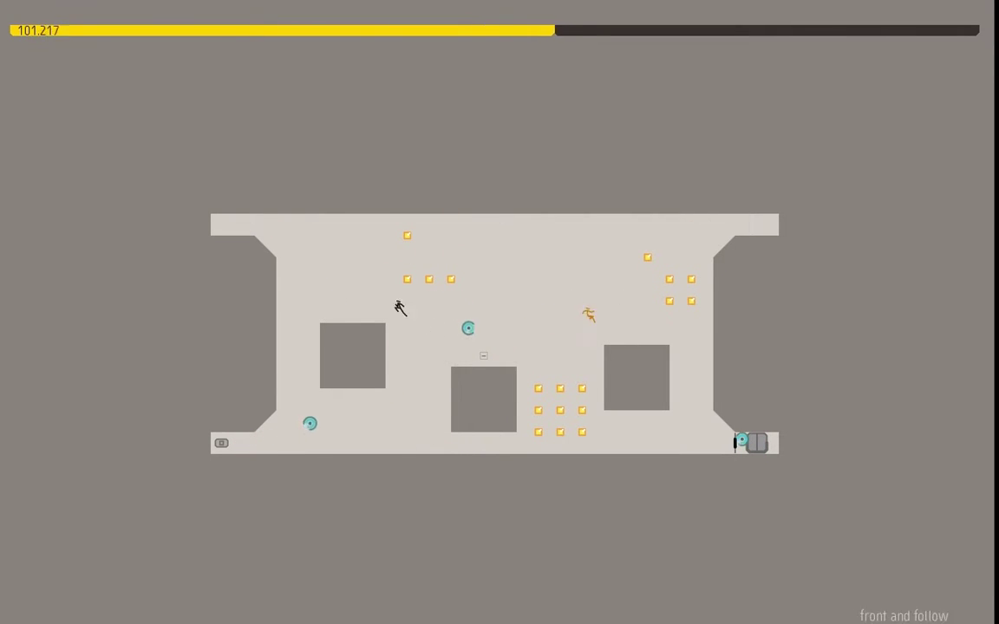
pyautogui.press('Right')
pyautogui.press('z')
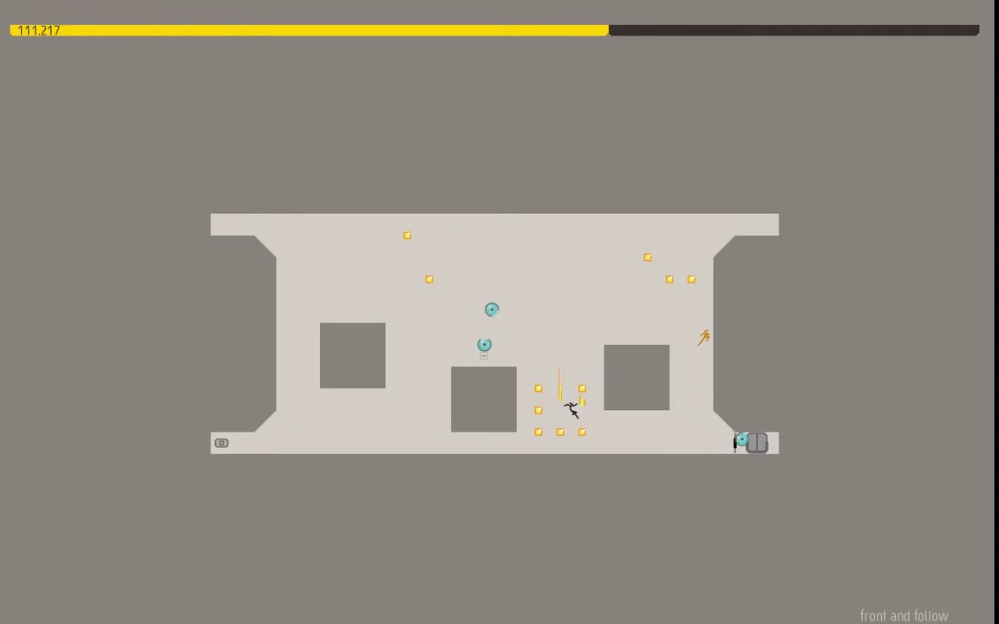
pyautogui.press('Left')
pyautogui.press('Left')
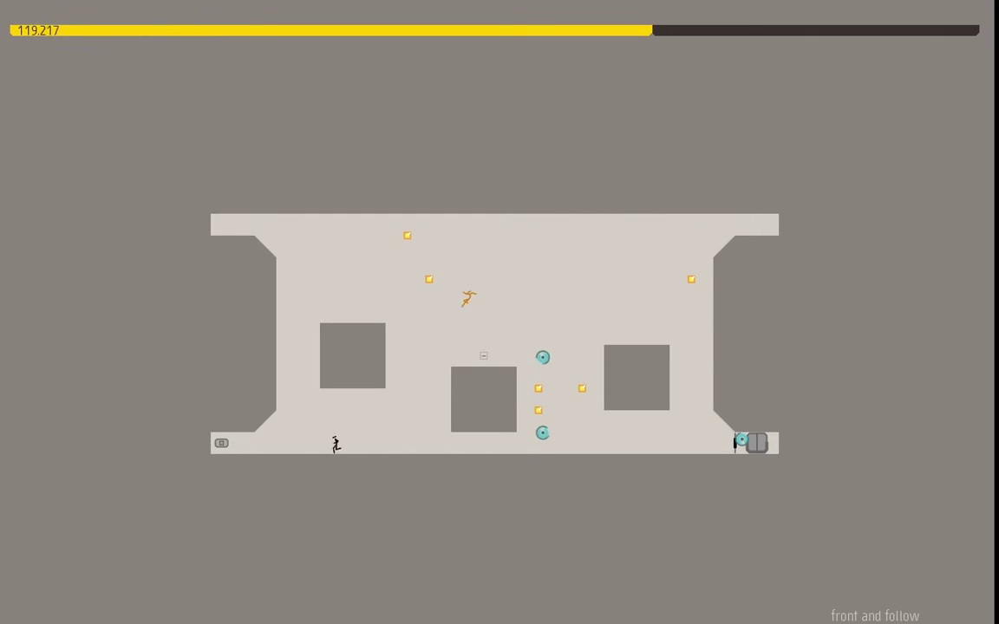
pyautogui.press('Right')
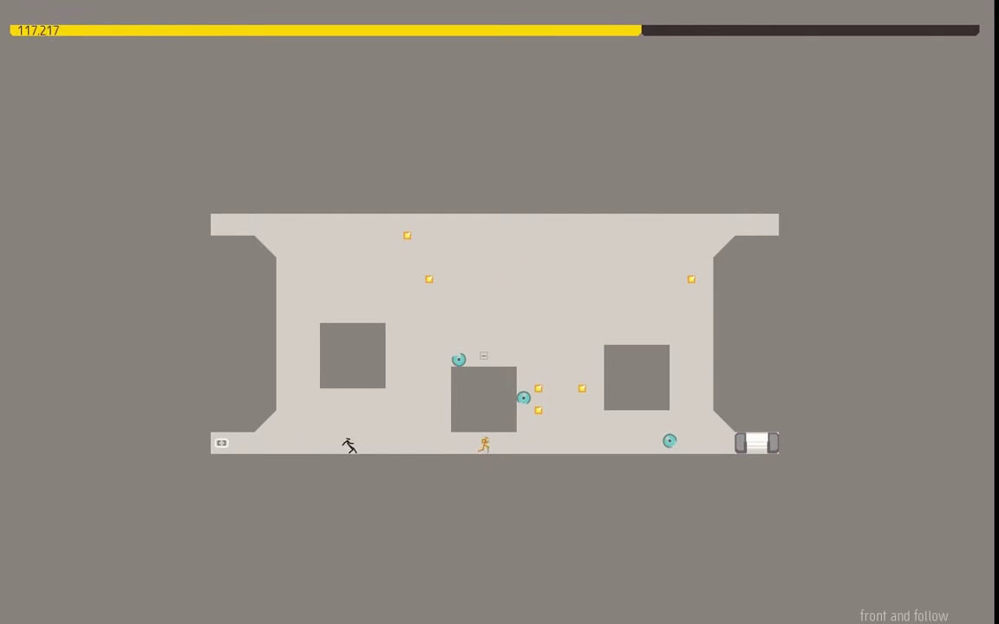
pyautogui.press('z')
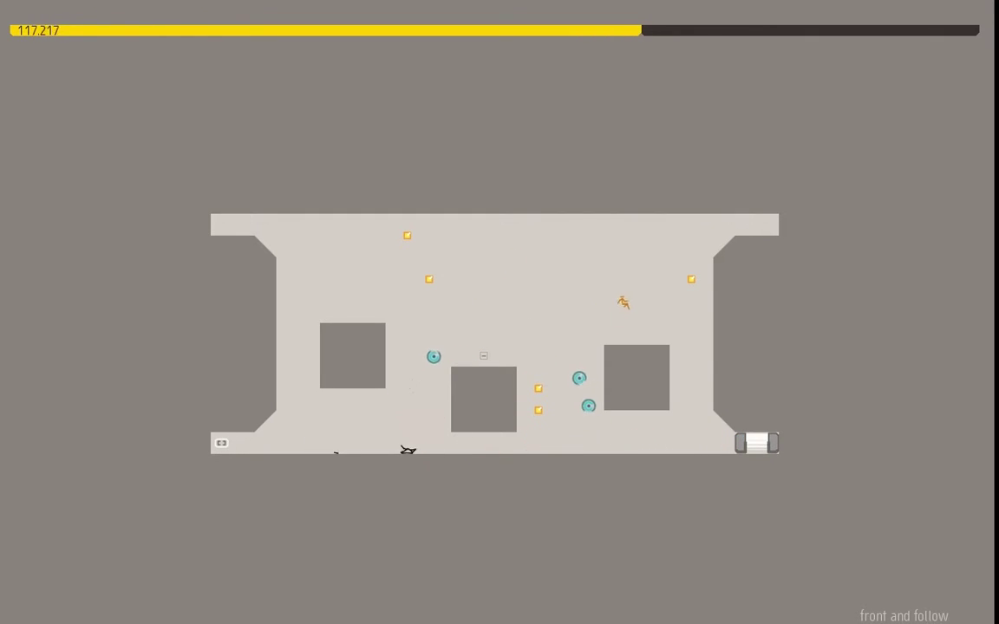
# Step: Bring the orange ninja into the exit, then preview the colour themes
pyautogui.press('Right')
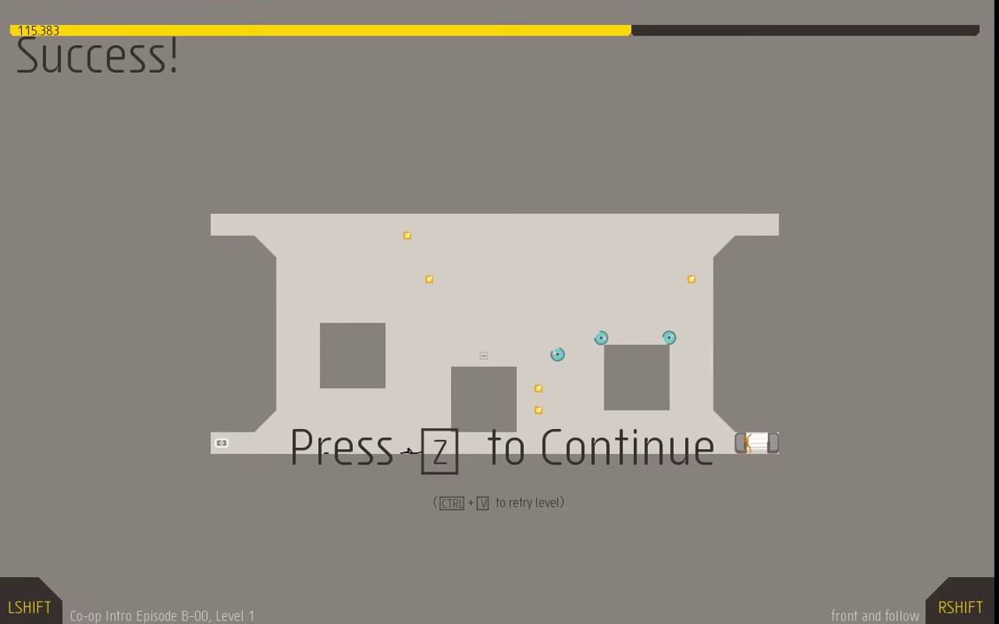
pyautogui.press('shift')
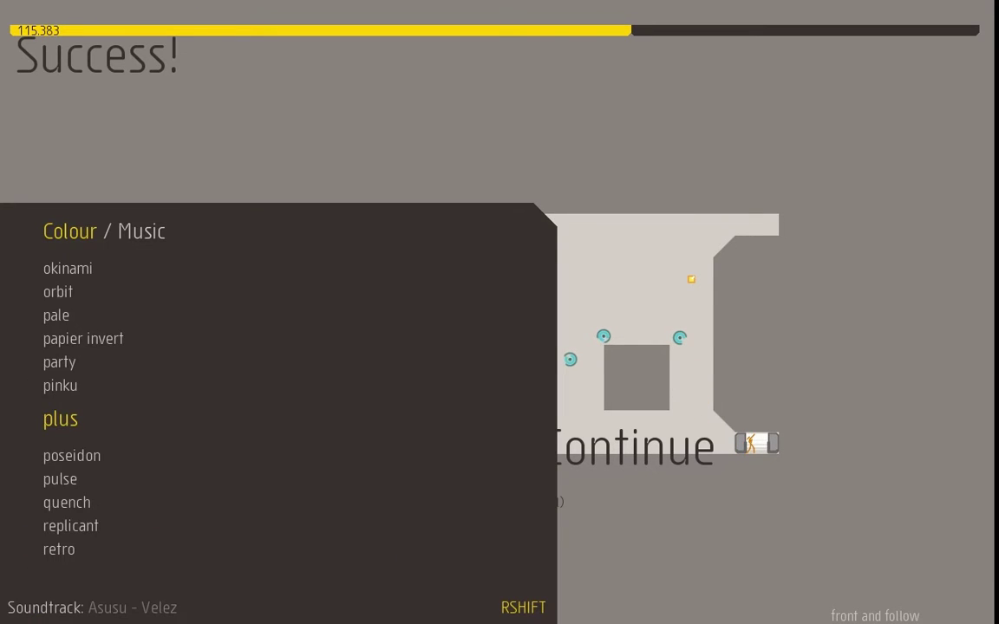
pyautogui.press('Down')
pyautogui.press('Down')
pyautogui.press('Down')
pyautogui.press('Up')
pyautogui.press('shift')
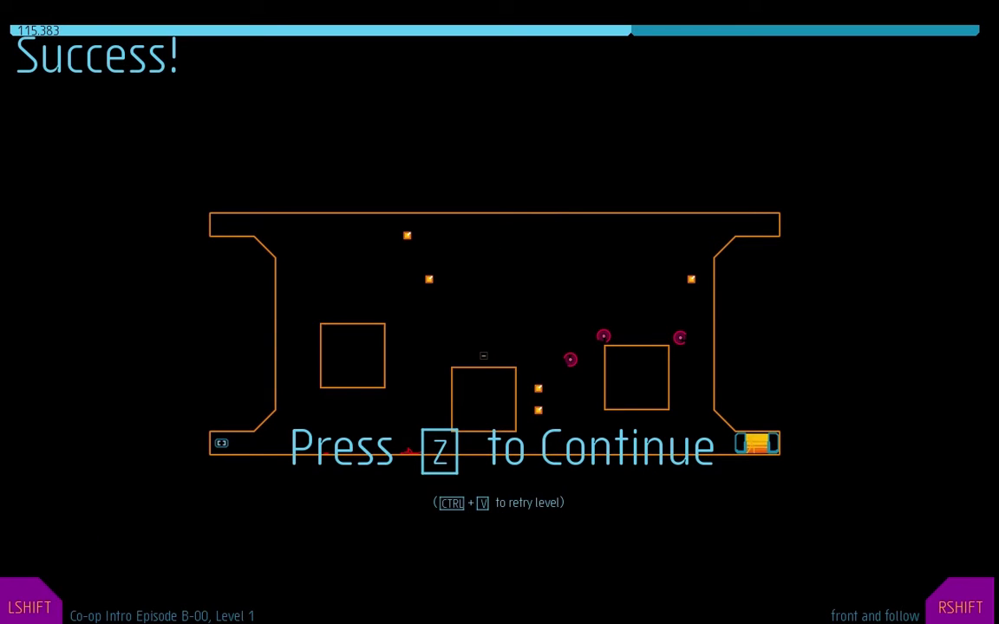
# Step: Clear Level 2 by guiding the ninja around to its exit door
pyautogui.press('z')
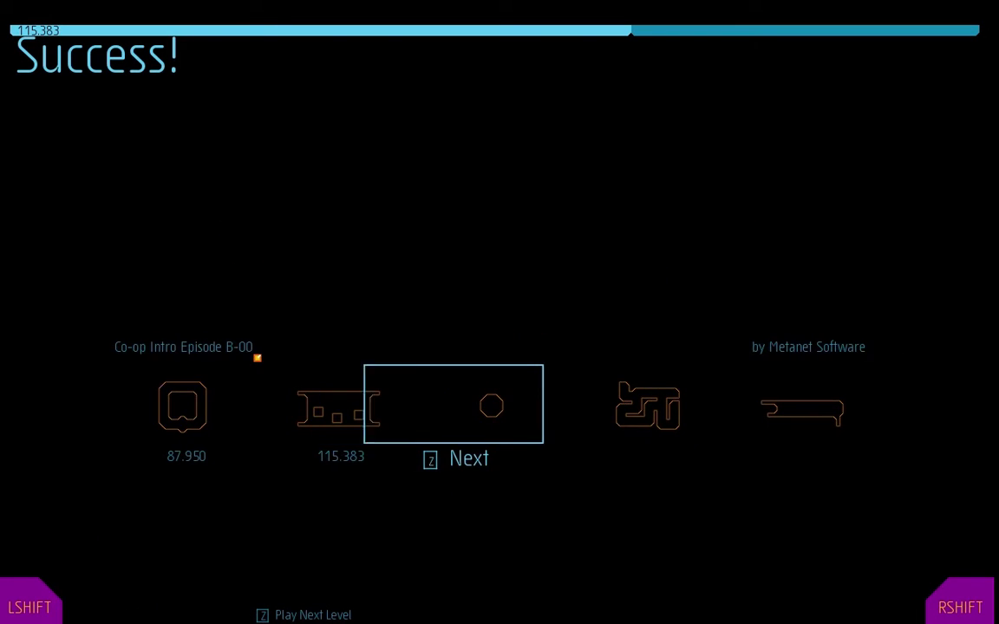
pyautogui.press('z')
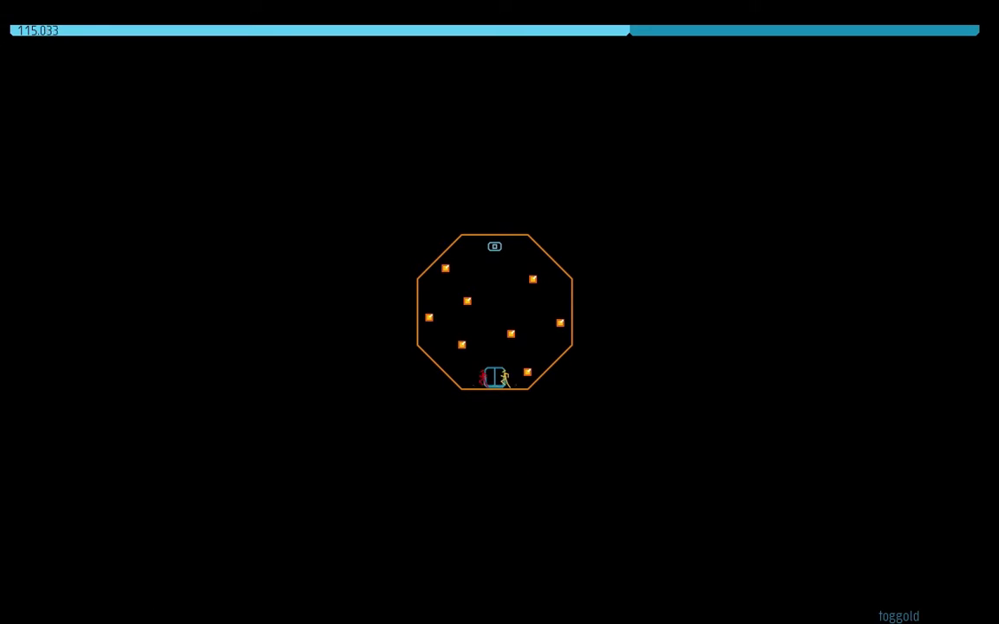
pyautogui.press('Right')
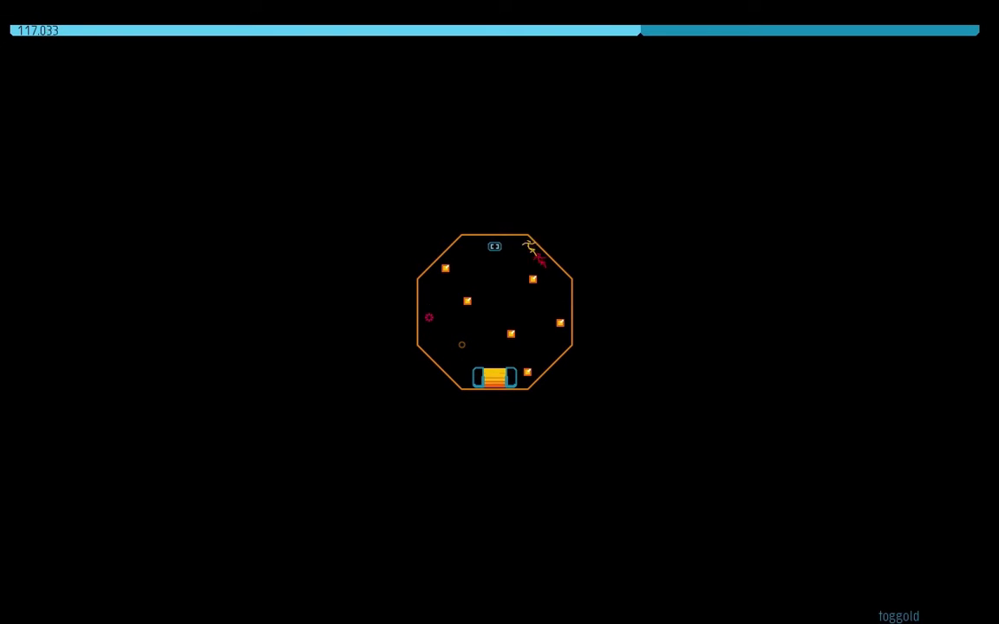
pyautogui.press('Left')
pyautogui.press('z')
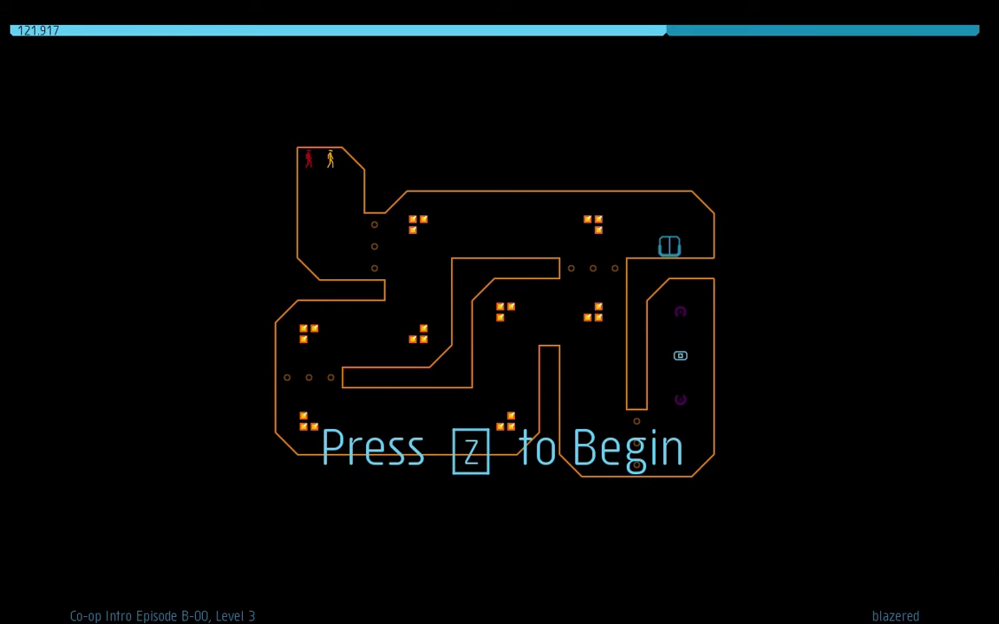
# Step: Start Level 3, jumping to the upper and door platforms while collecting gold
pyautogui.press('z')
pyautogui.press('Right')
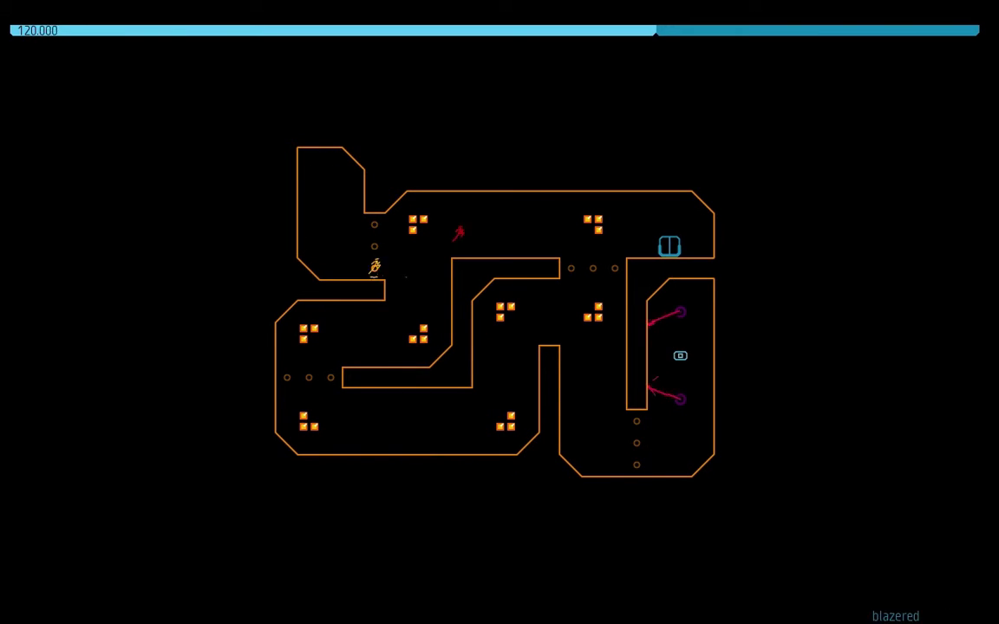
pyautogui.press('z')
pyautogui.press('Right')
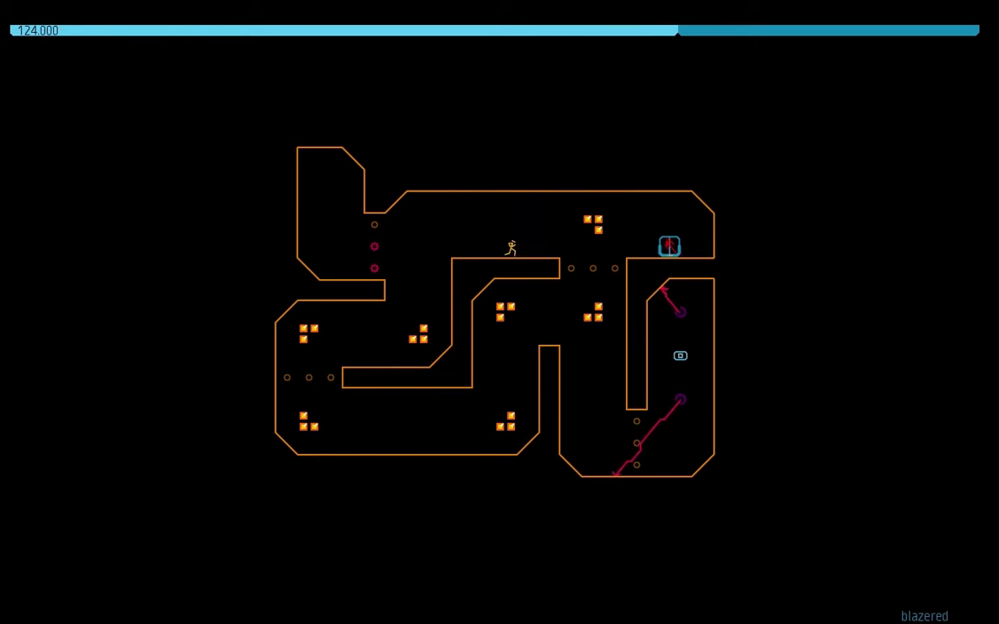
pyautogui.press('z')
pyautogui.press('Right')
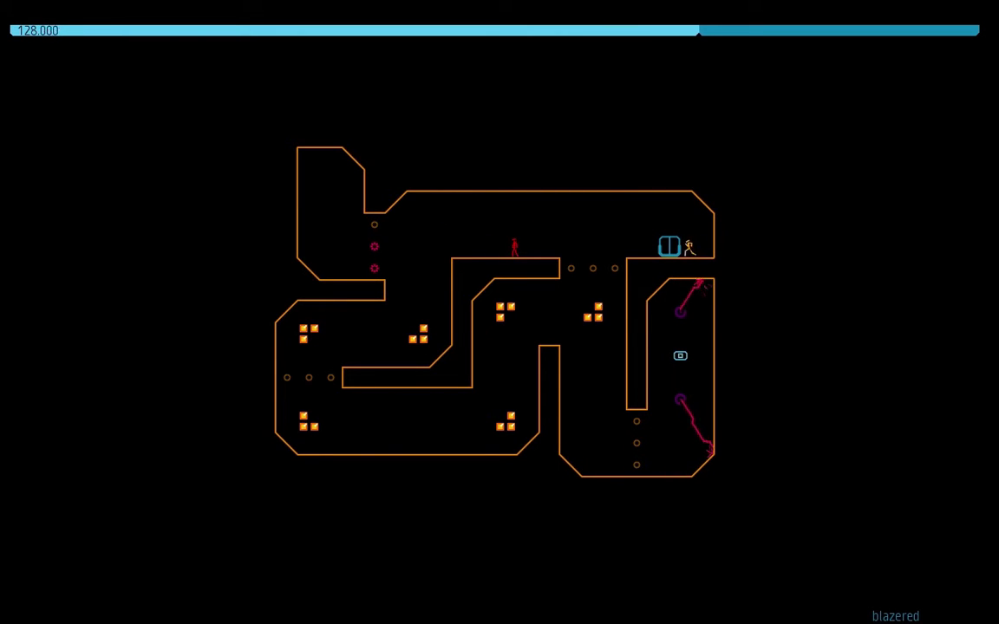
pyautogui.press('Left')
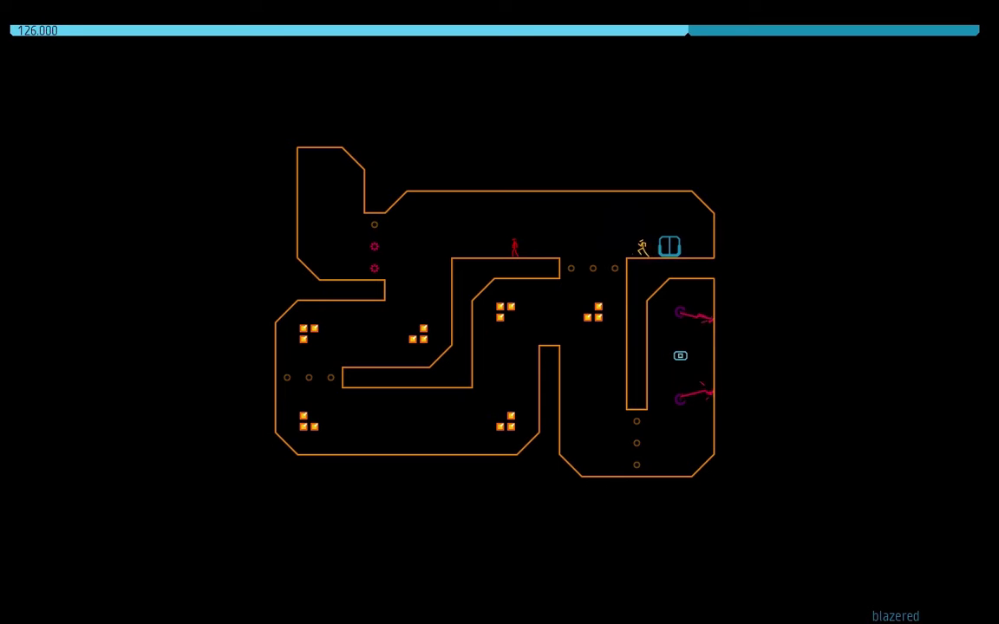
pyautogui.press('z')
pyautogui.press('Left')
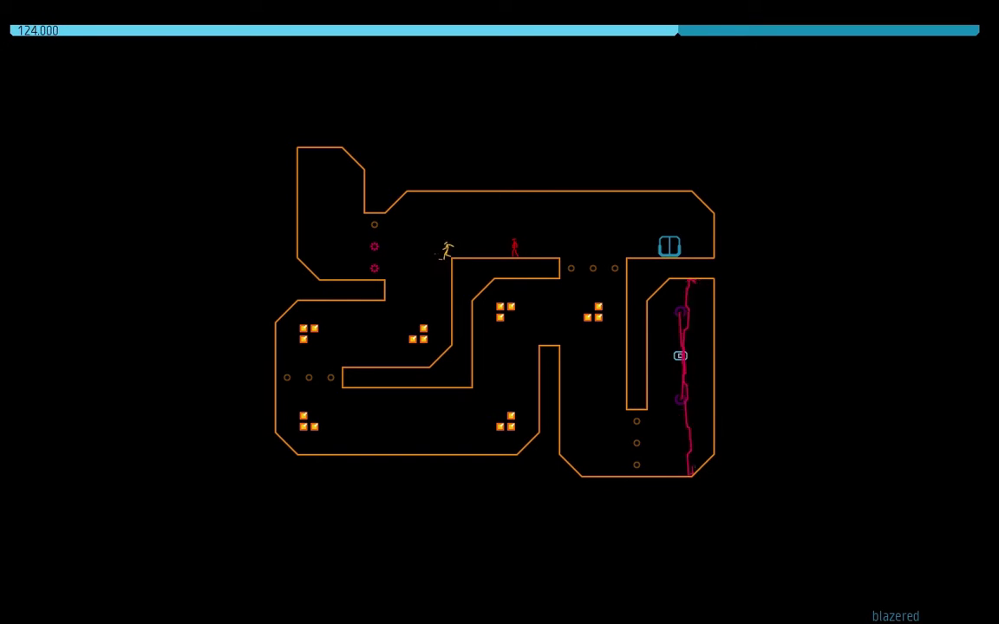
# Step: Collect gold down the left side, along the floor and over the central wall
pyautogui.press('Left')
pyautogui.press('z')
pyautogui.press('Right')
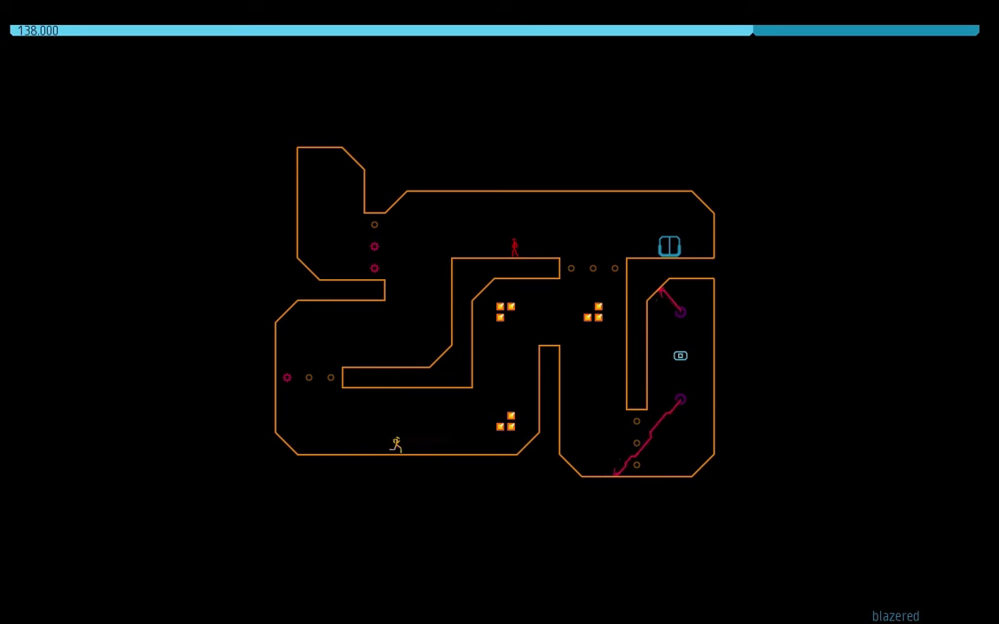
pyautogui.press('z')
pyautogui.press('Left')
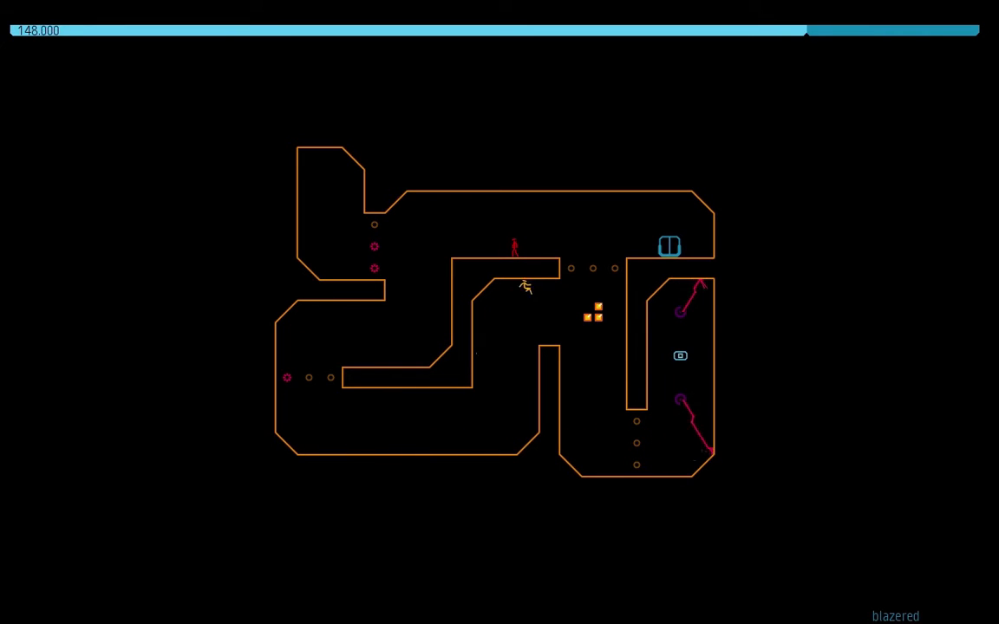
pyautogui.press('Right')
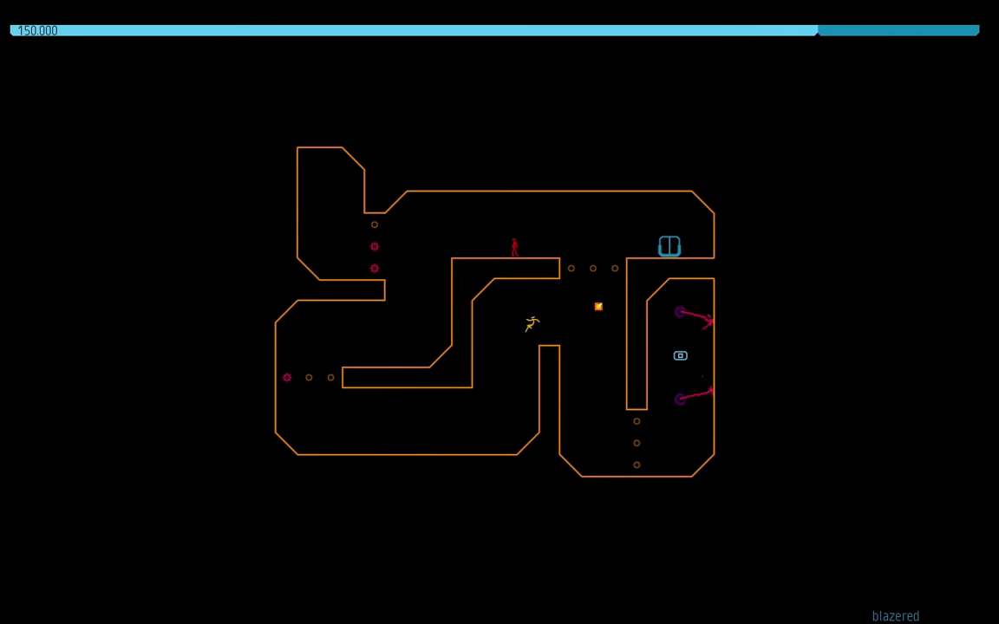
pyautogui.press('z')
pyautogui.press('Right')
pyautogui.press('Left')
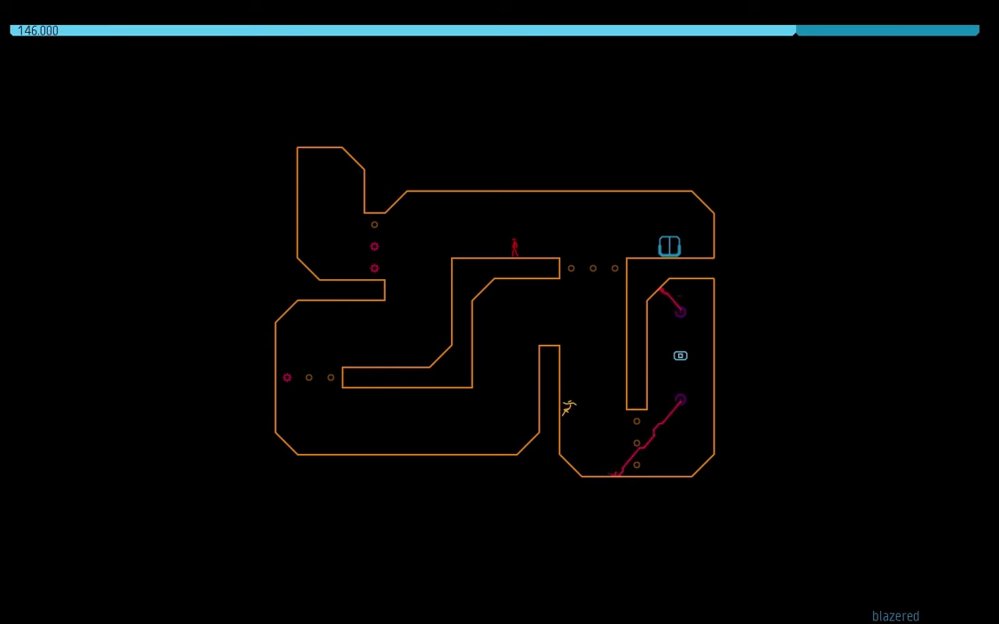
pyautogui.press('Right')
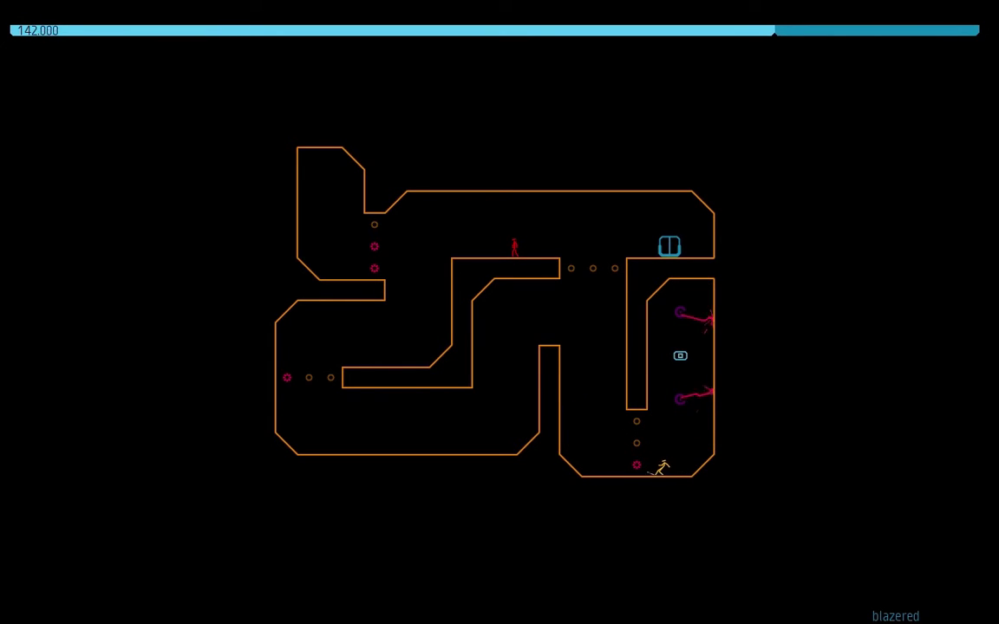
pyautogui.press('Left')
pyautogui.press('z')
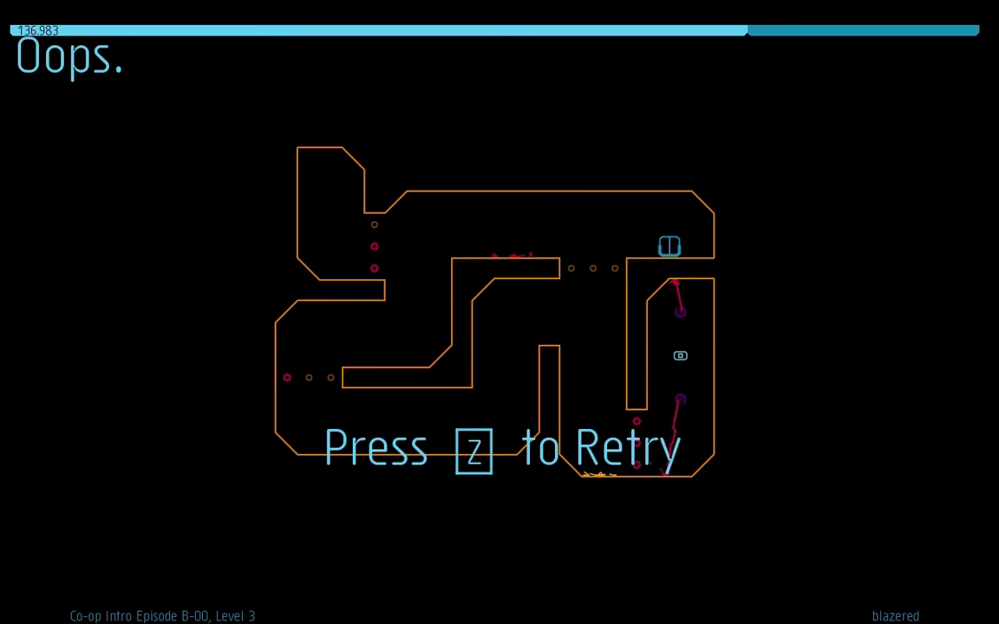
# Step: After dying, retry and collect gold along the upper corridor and floor
pyautogui.press('z')
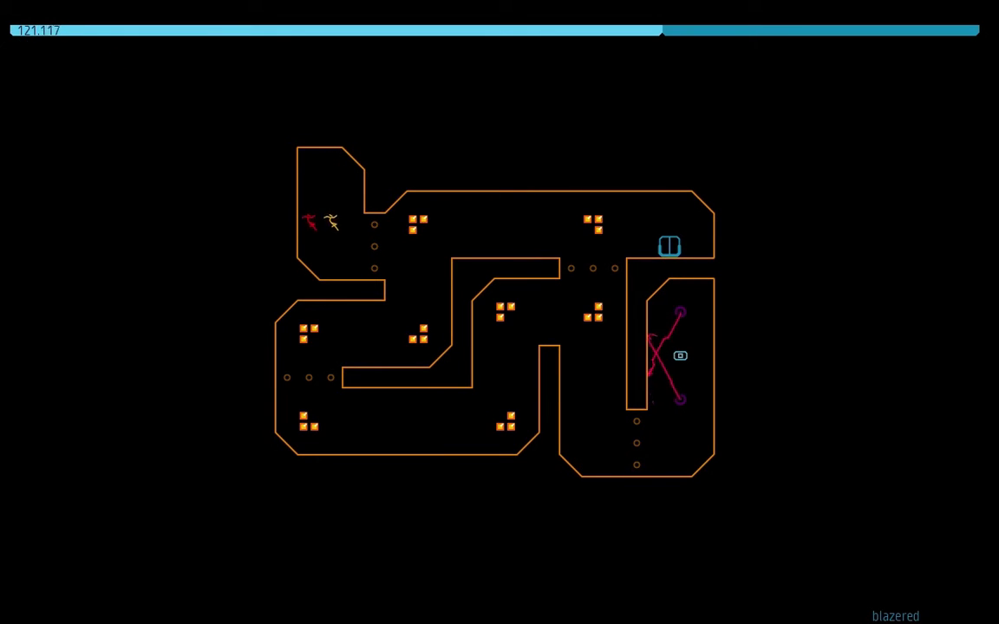
pyautogui.press('Right')
pyautogui.press('z')
pyautogui.press('Left')
pyautogui.press('Left')
pyautogui.press('Left')
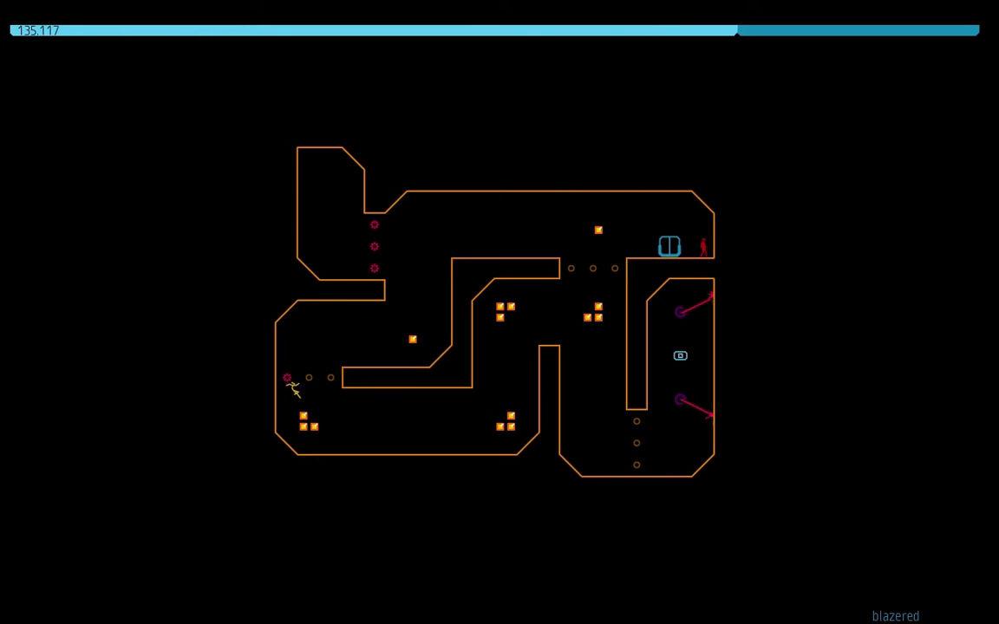
pyautogui.press('Right')
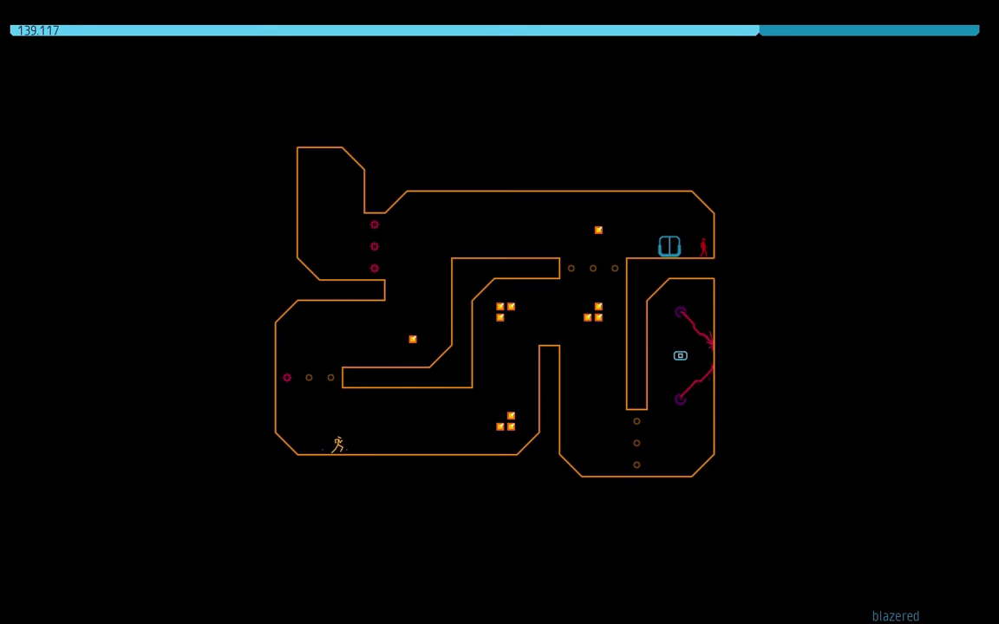
# Step: Grab the gold clusters, drop down the right shaft and hit the exit switch
pyautogui.press('Right')
pyautogui.press('space')
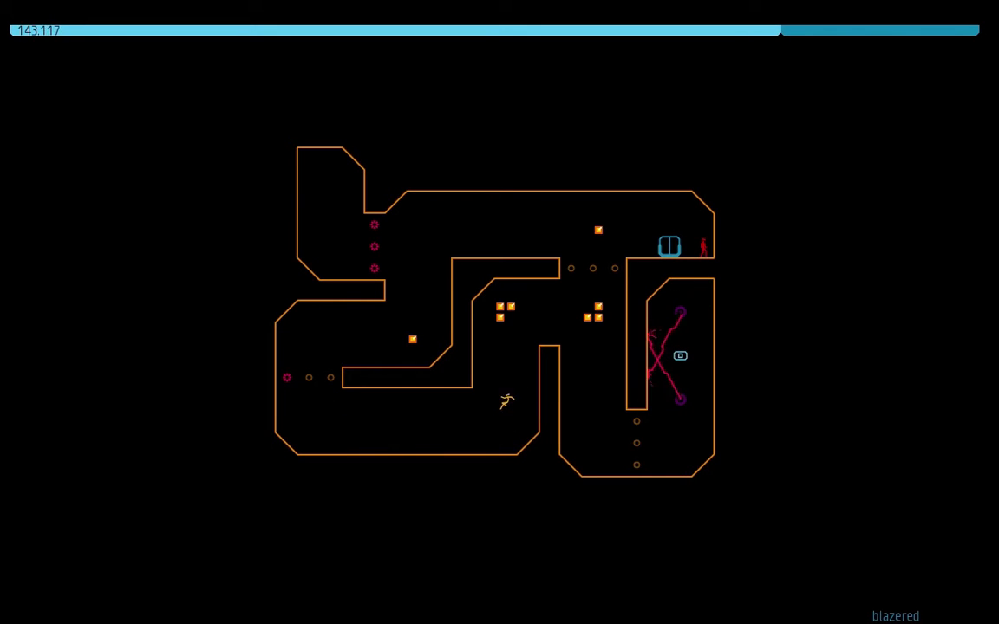
pyautogui.press('Left')
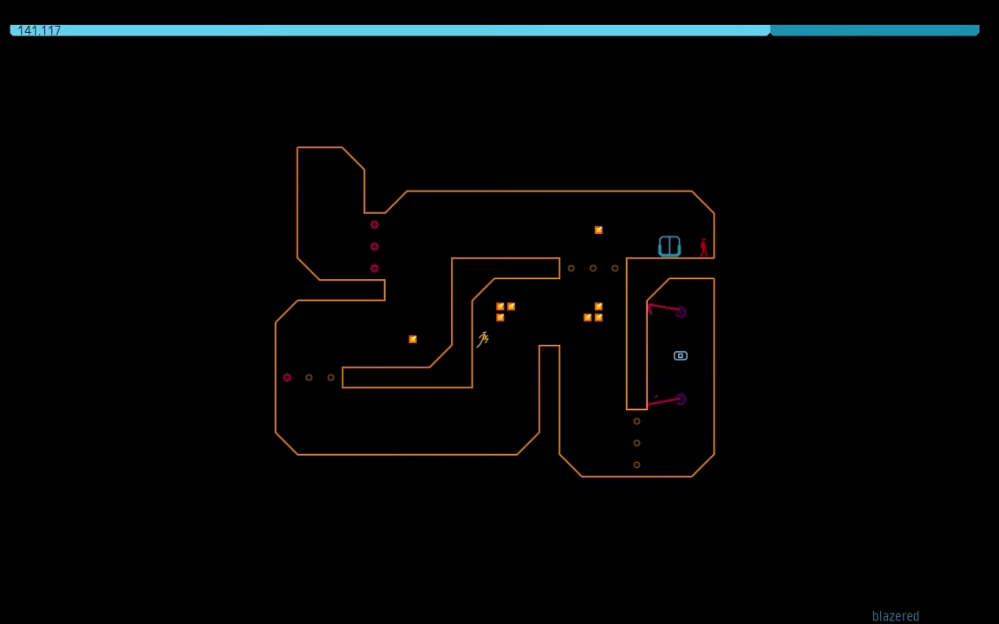
pyautogui.press('Right')
pyautogui.press('space')
pyautogui.press('Left')
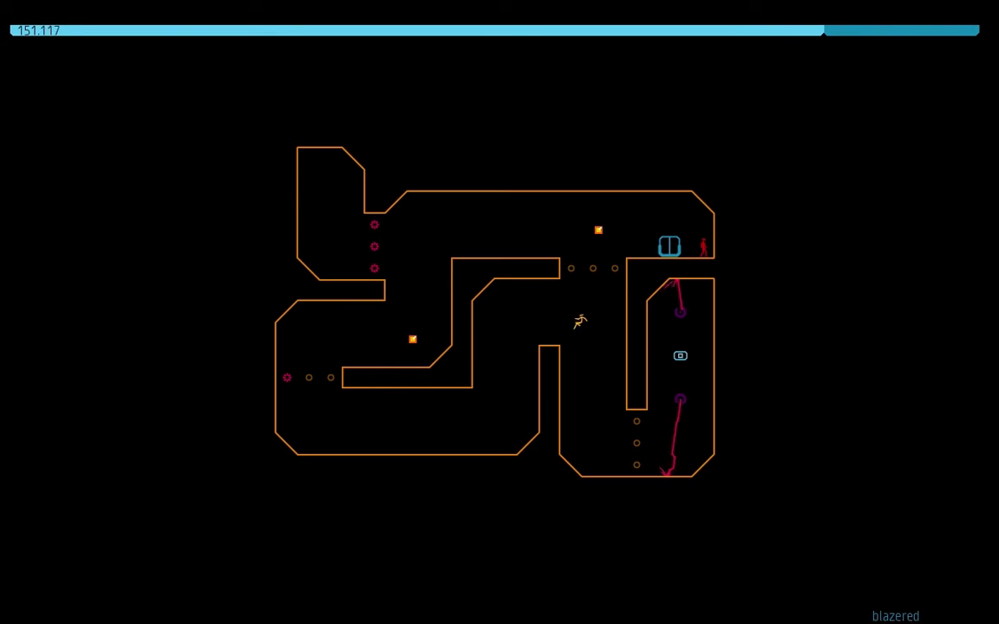
pyautogui.press('Left')
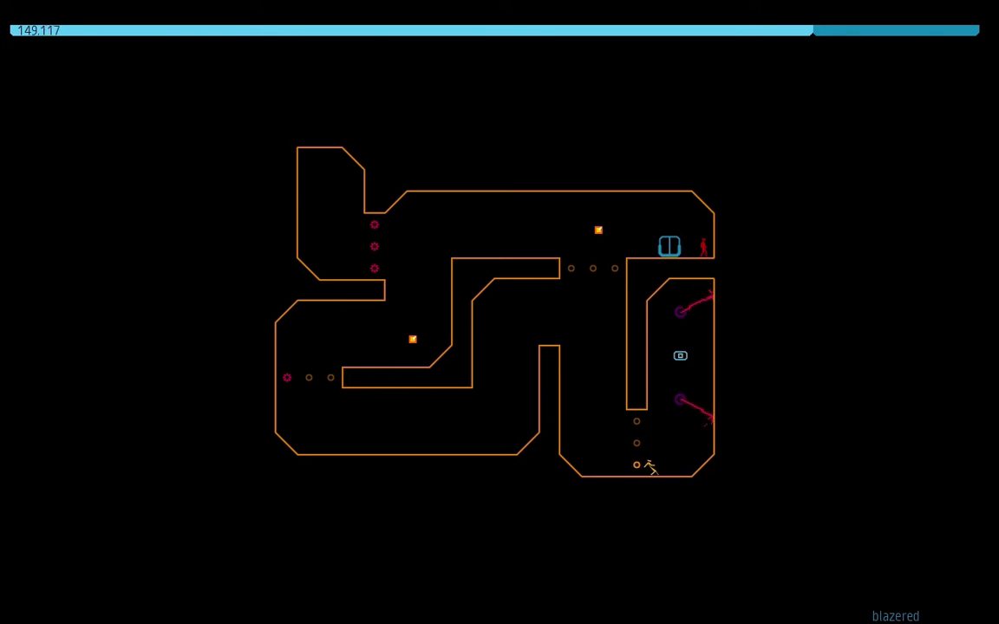
pyautogui.press('space')
pyautogui.press('Left')
pyautogui.press('Left')
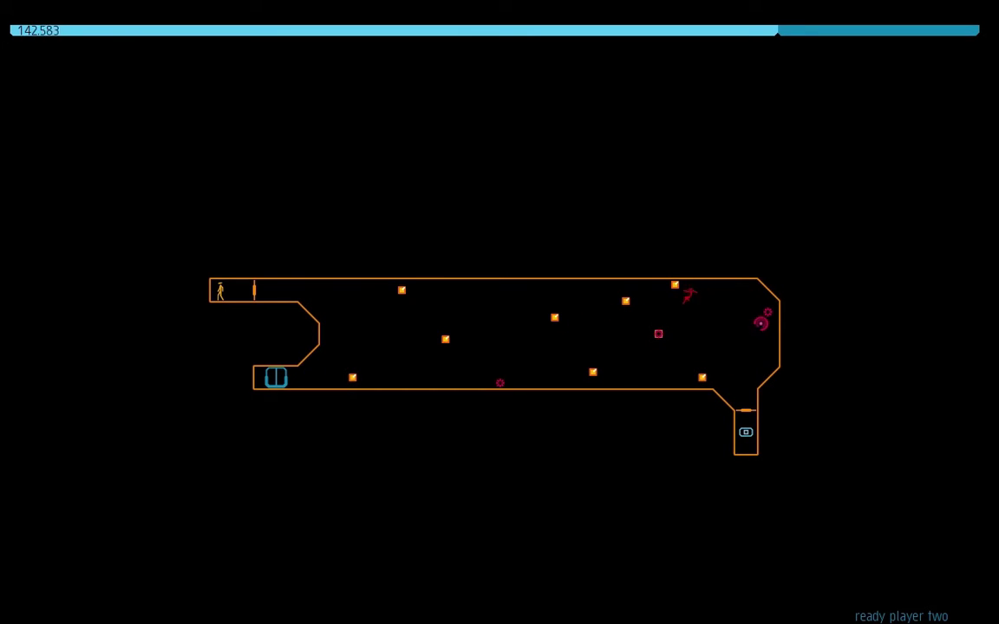
# Step: Clear the final level via the right-shaft switch and gold, then leave the summary
pyautogui.press('Right')
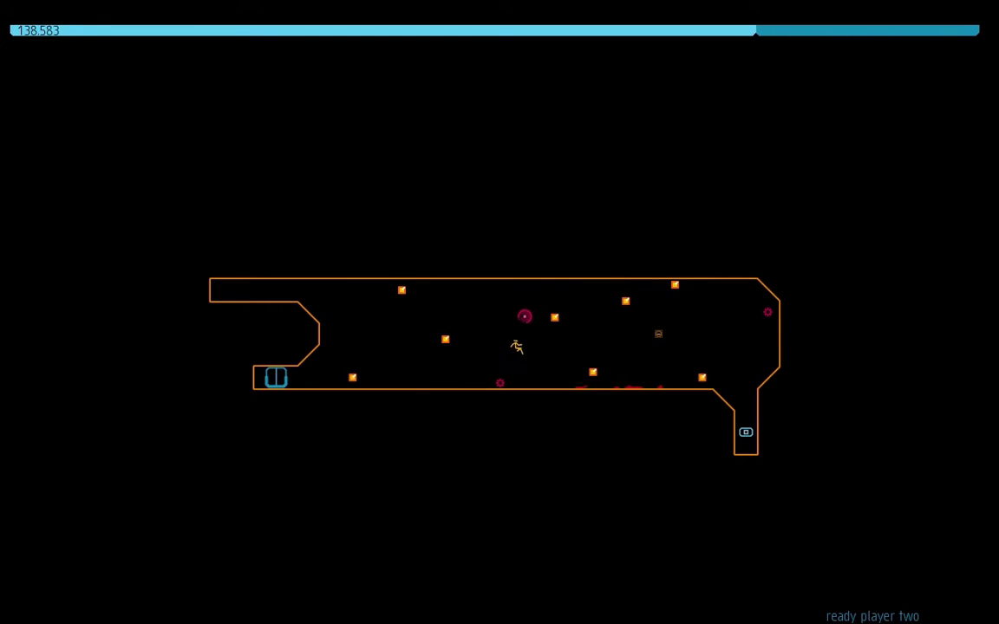
pyautogui.press('Right')
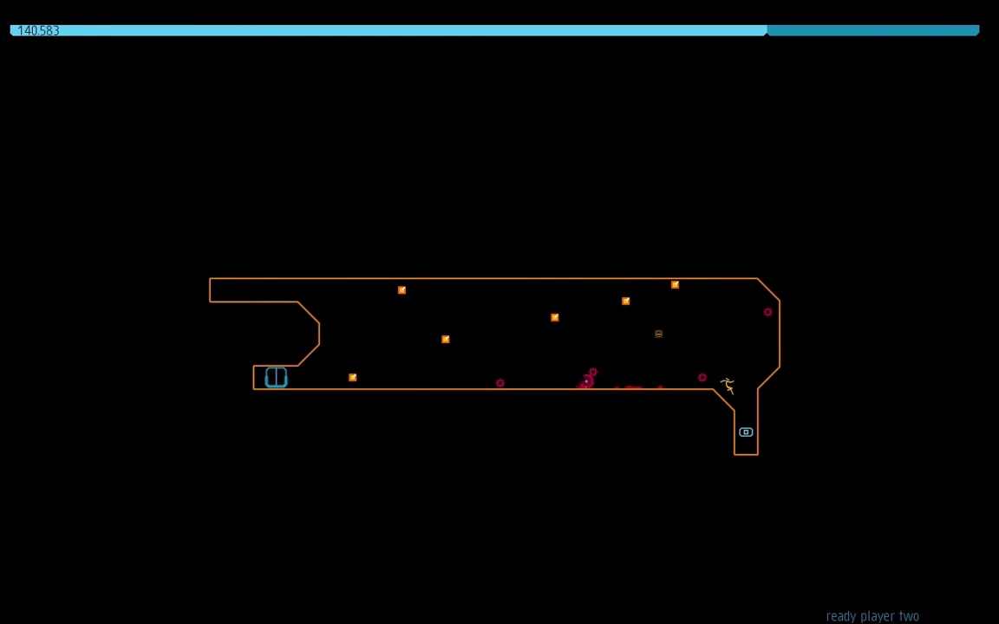
pyautogui.press('Right')
pyautogui.press('space')
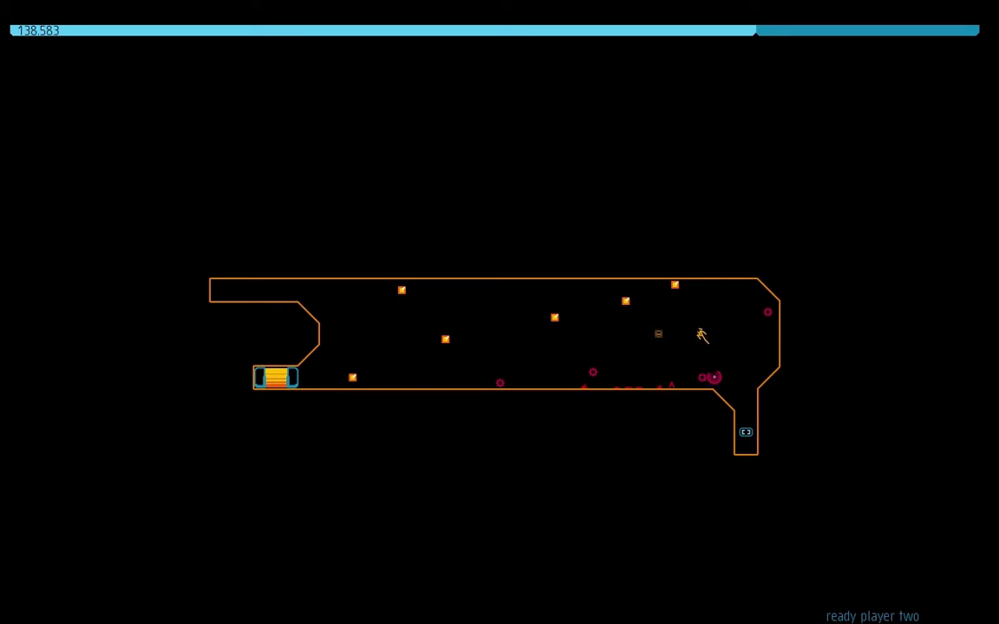
pyautogui.press('Left')
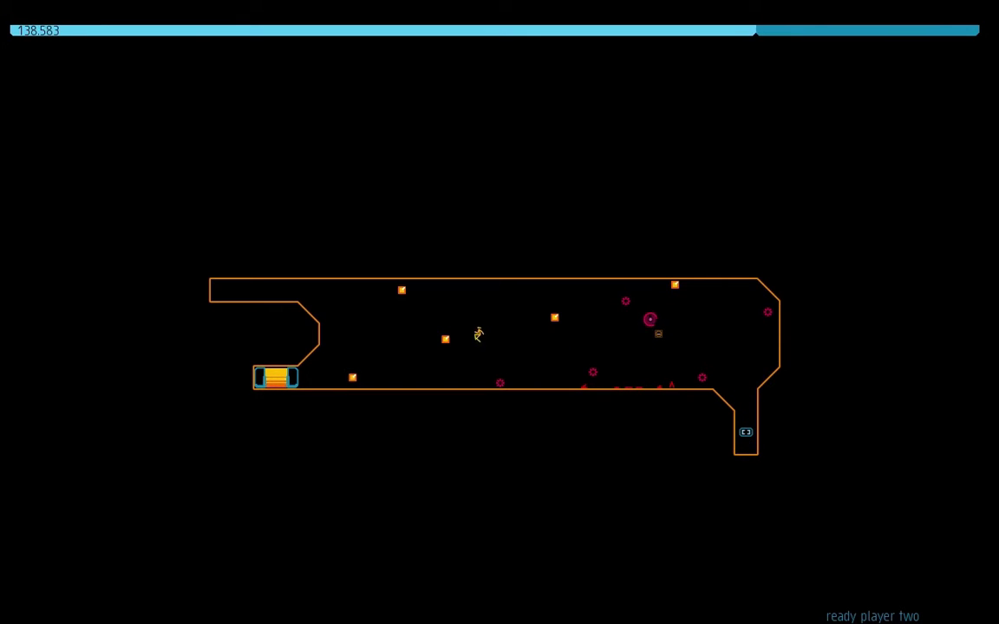
pyautogui.press('Left')
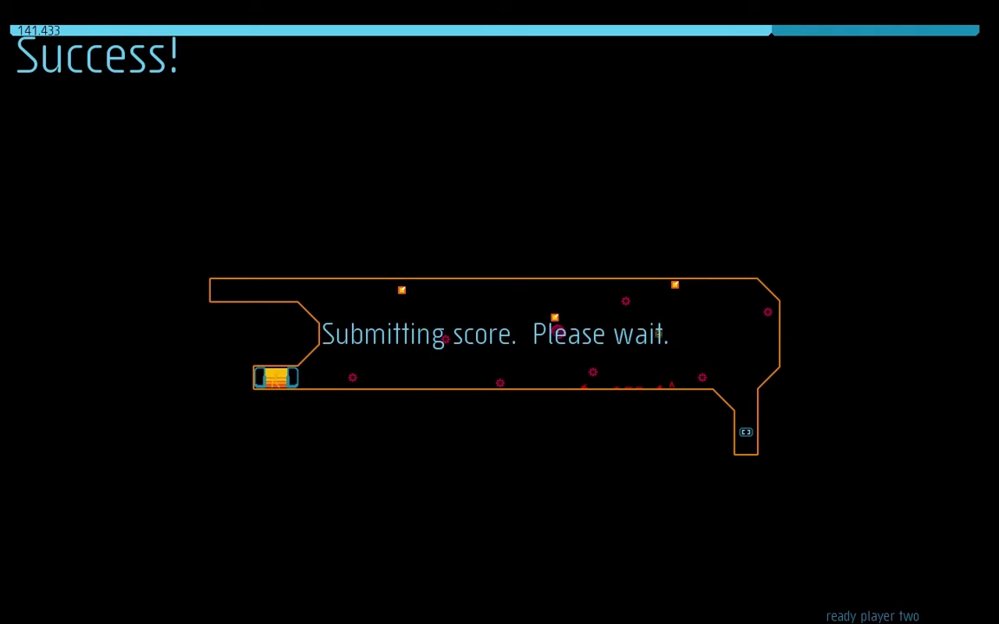
pyautogui.press('z')
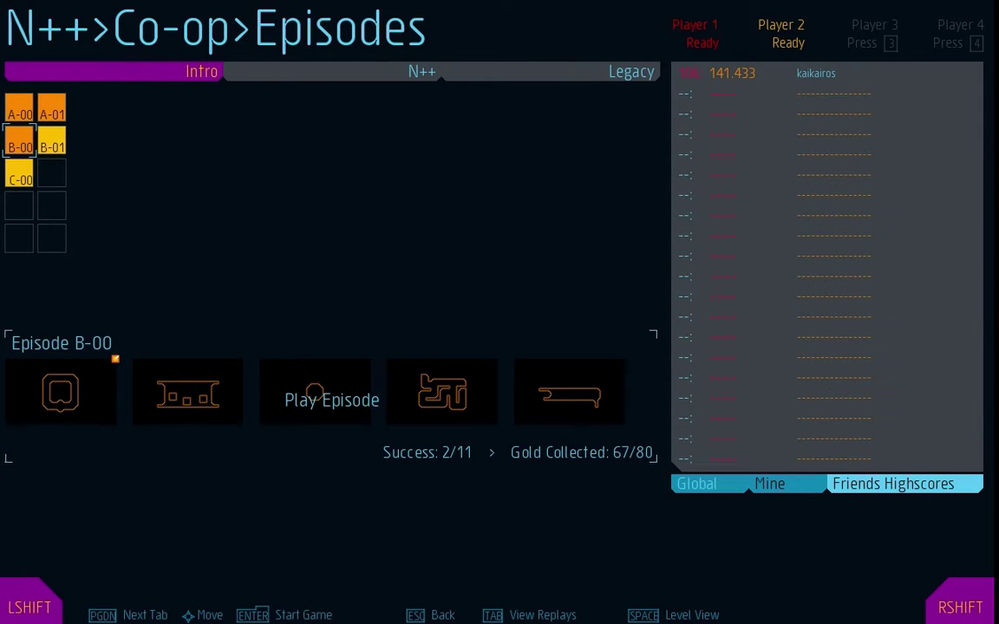
# Step: Browse the Intro episode grid around Episode B-01
pyautogui.press('Down')
pyautogui.press('Up')
pyautogui.press('Right')
pyautogui.press('Down')
pyautogui.press('Left')
pyautogui.press('Up')
pyautogui.press('Right')
pyautogui.press('Down')
pyautogui.press('Up')
# Step: Switch to the Legacy set, pick Episode C-00 and start creepy crossing
pyautogui.press('pagedown')
pyautogui.press('pagedown')
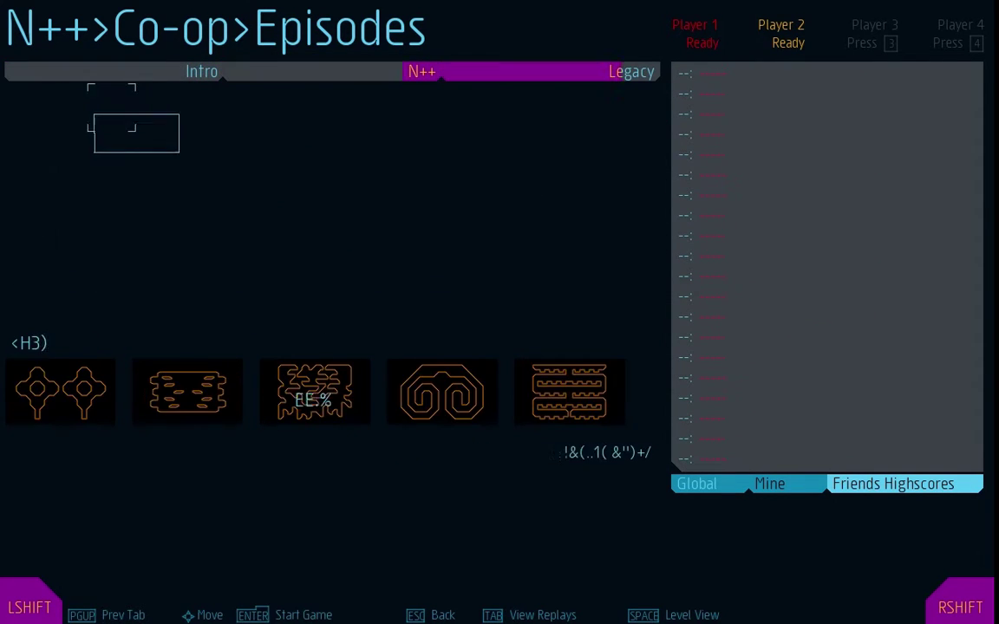
pyautogui.press('Left')
pyautogui.press('Left')
pyautogui.press('Left')
pyautogui.press('pageup')
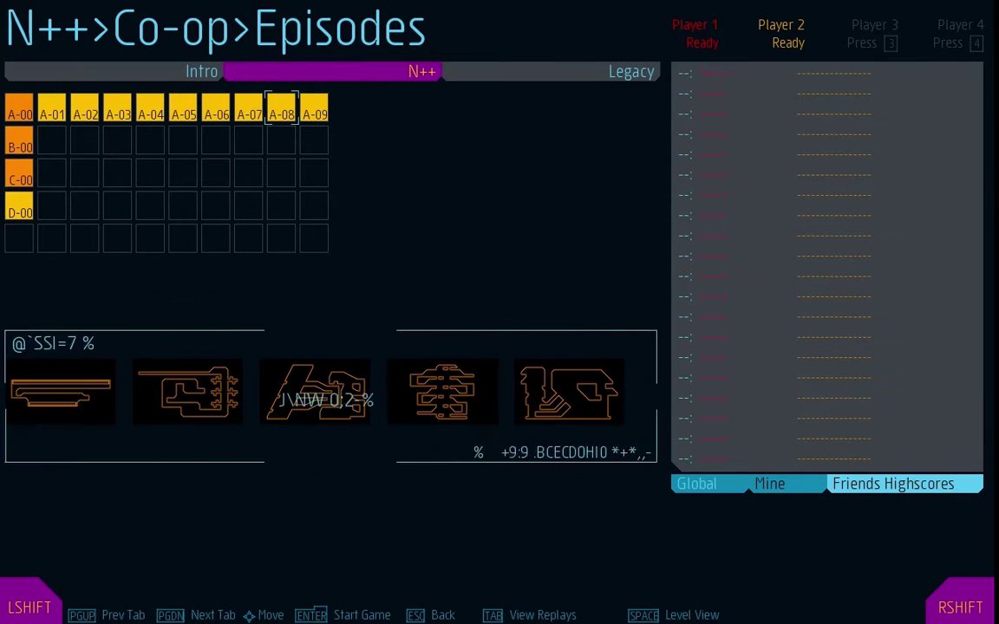
pyautogui.press('pagedown')
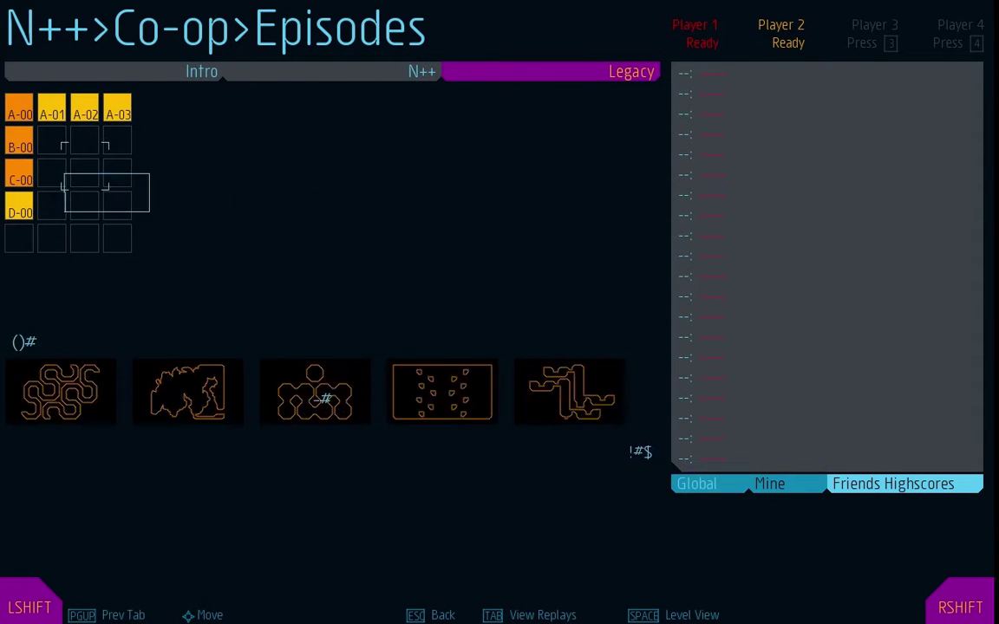
pyautogui.press('pageup')
pyautogui.press('pagedown')
pyautogui.press('Down')
pyautogui.press('Down')
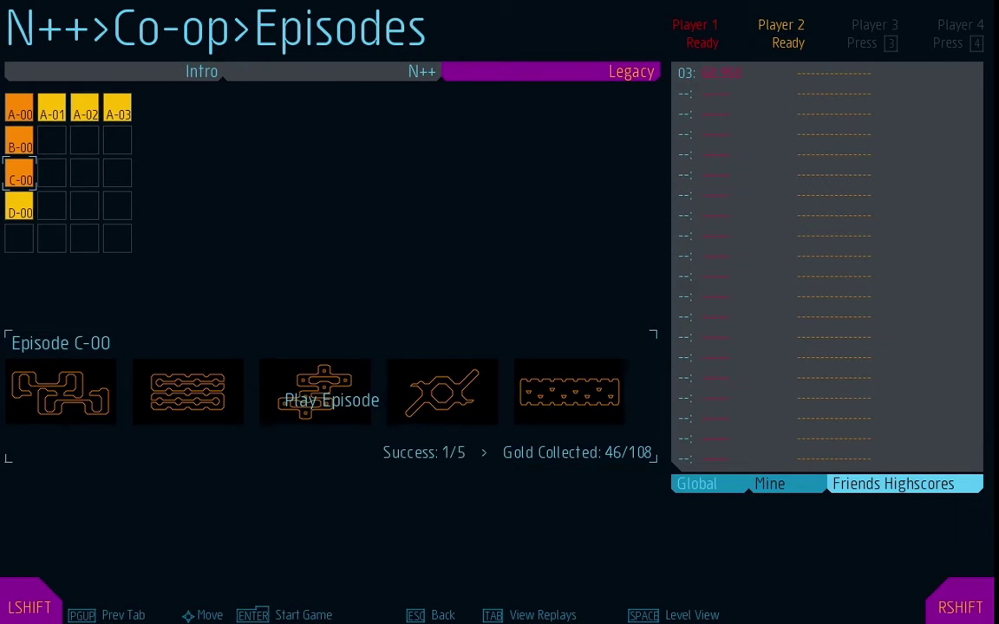
pyautogui.press('Return')
pyautogui.press('z')
# Step: Run the ninja right and jump toward the right corridor over several early attempts
pyautogui.press('Right')
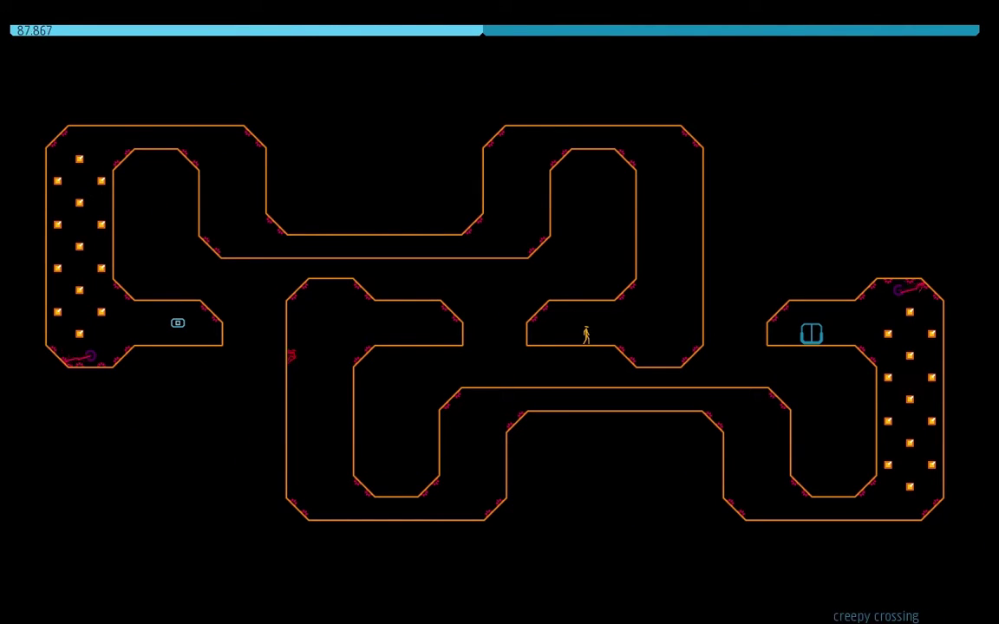
pyautogui.press('z')
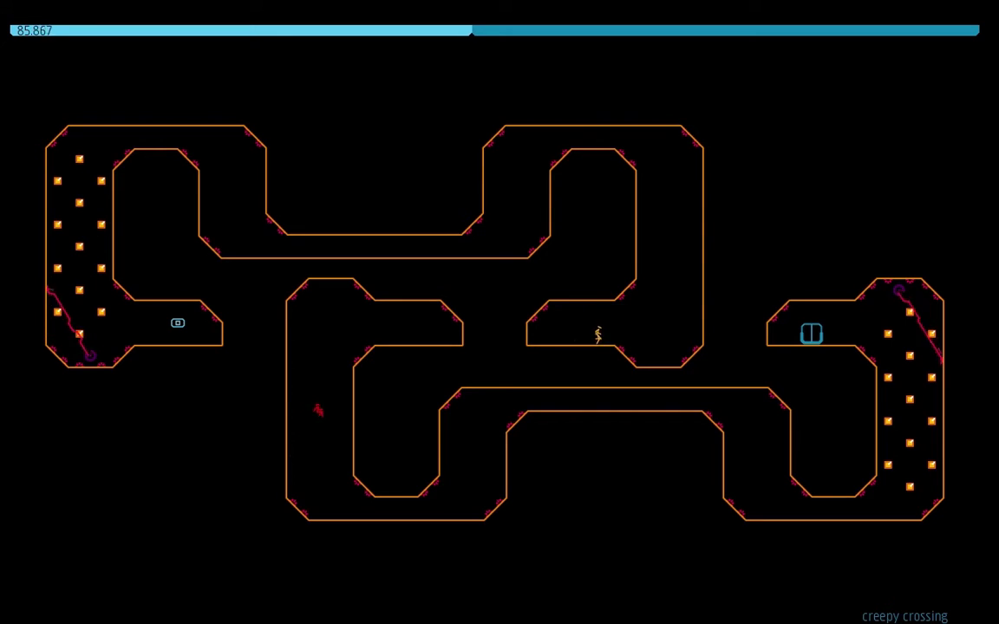
pyautogui.press('Right')
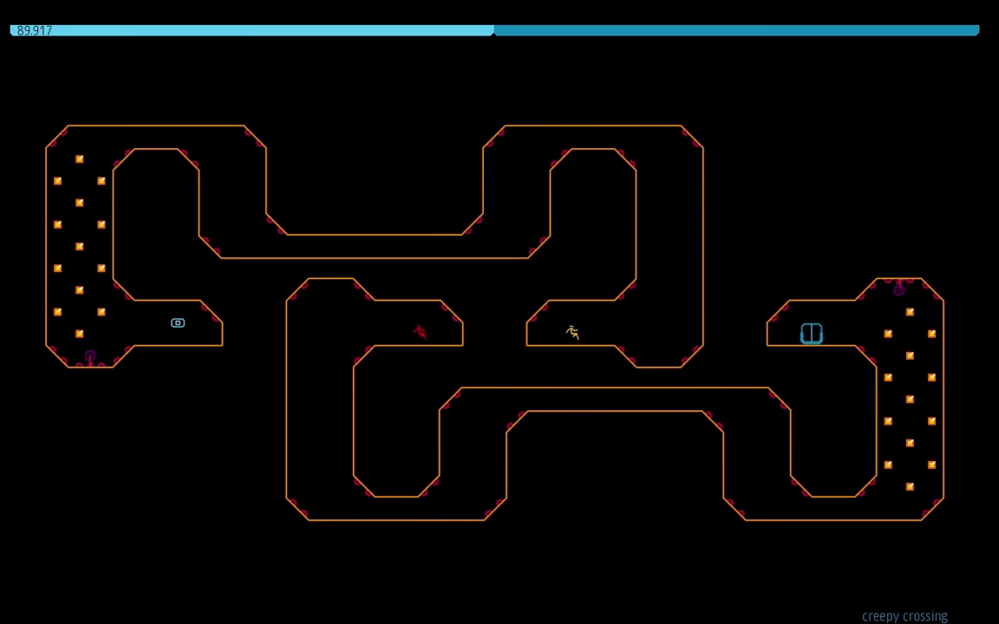
pyautogui.press('Right')
pyautogui.press('z')
pyautogui.press('Right')
pyautogui.press('z')
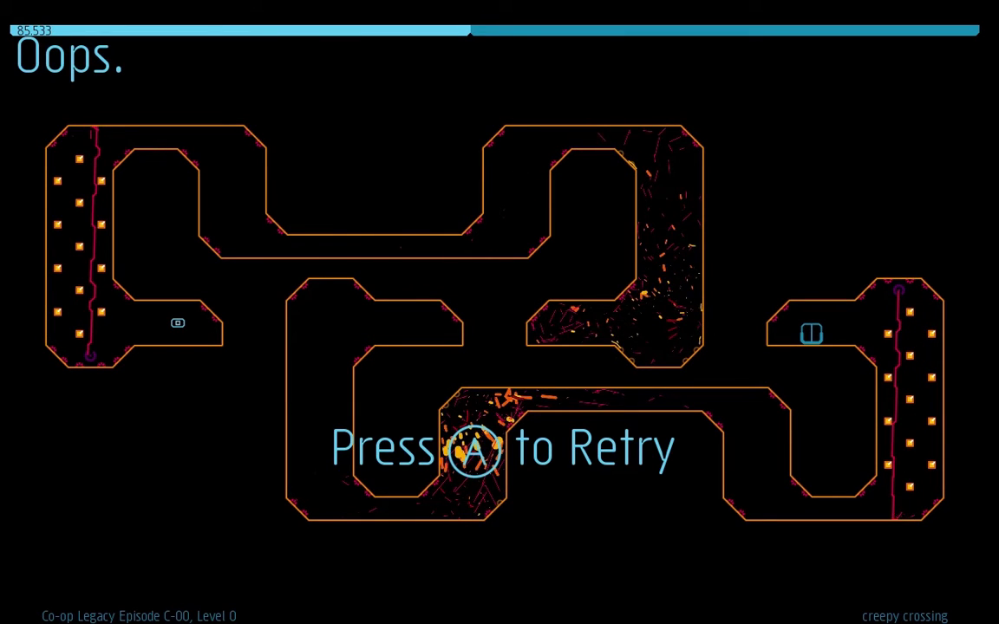
# Step: Retry creepy crossing and wall-jump up the right shaft into the upper shaft
pyautogui.press('z')
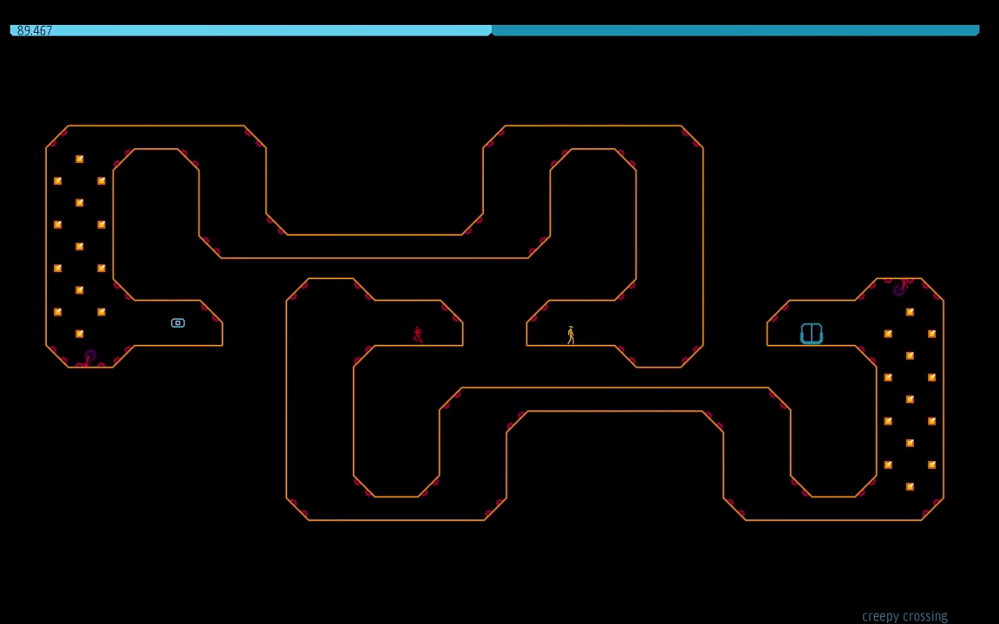
pyautogui.press('z')
pyautogui.press('z')
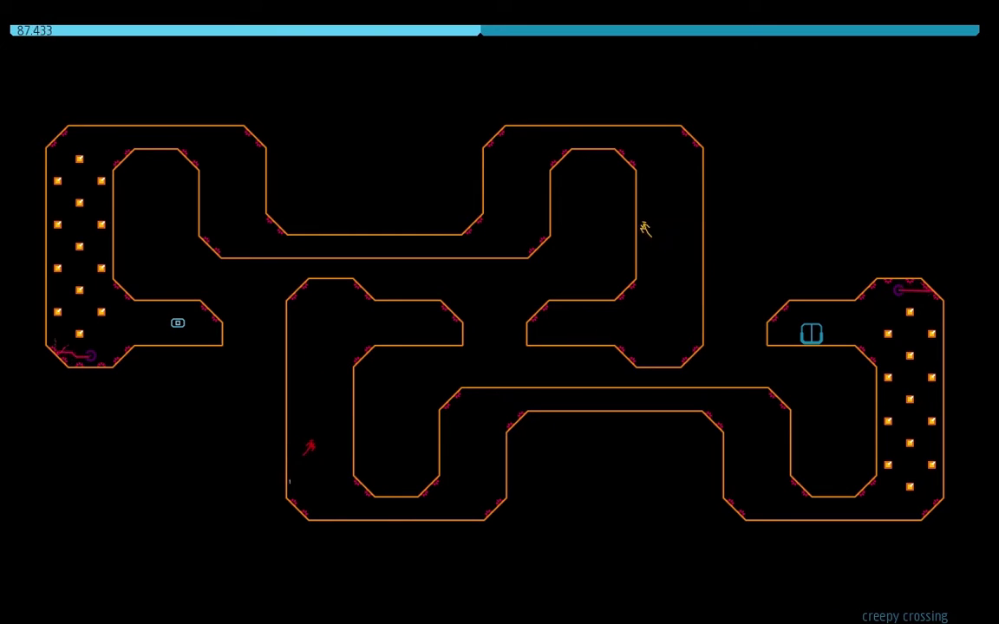
pyautogui.press('z')
pyautogui.press('z')
pyautogui.press('Right')
pyautogui.press('z')
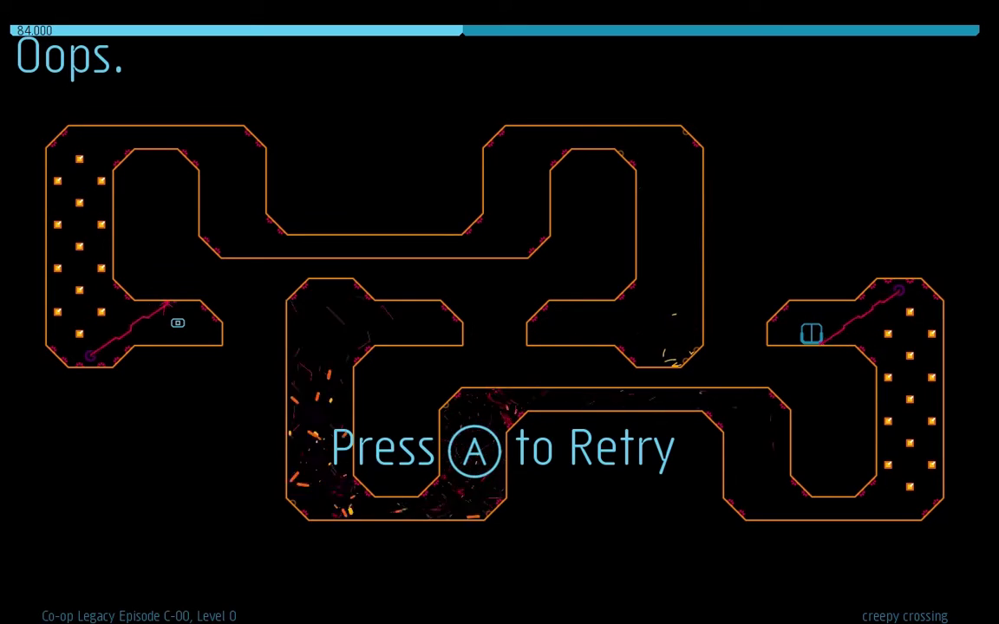
# Step: Climb the shaft and run left along the top, retrying after each death
pyautogui.press('z')
pyautogui.press('Right')
pyautogui.press('z')
pyautogui.press('z')
pyautogui.press('z')
pyautogui.press('Left')
pyautogui.press('Left')
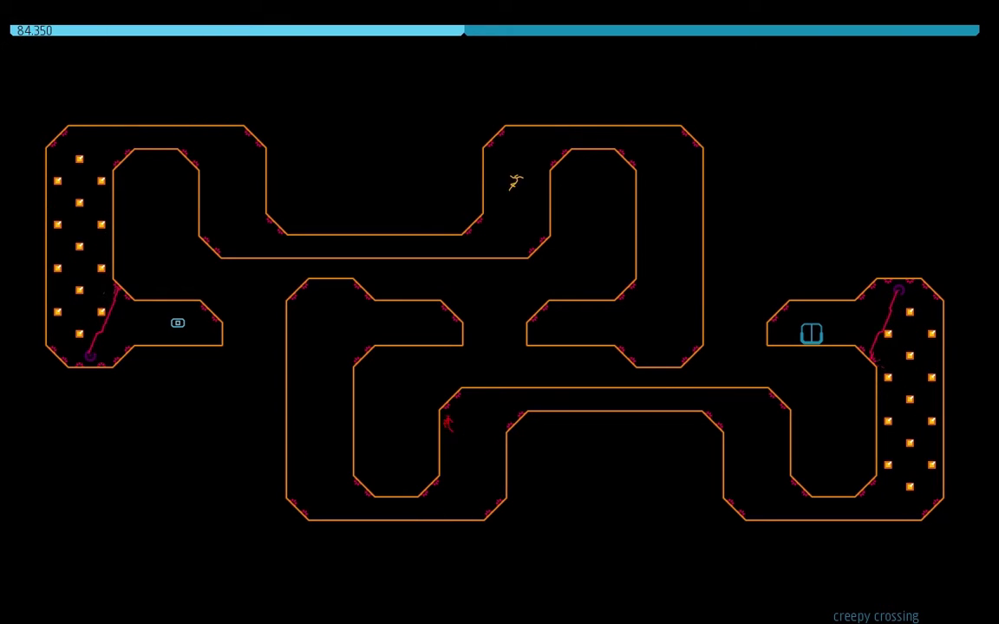
pyautogui.press('Left')
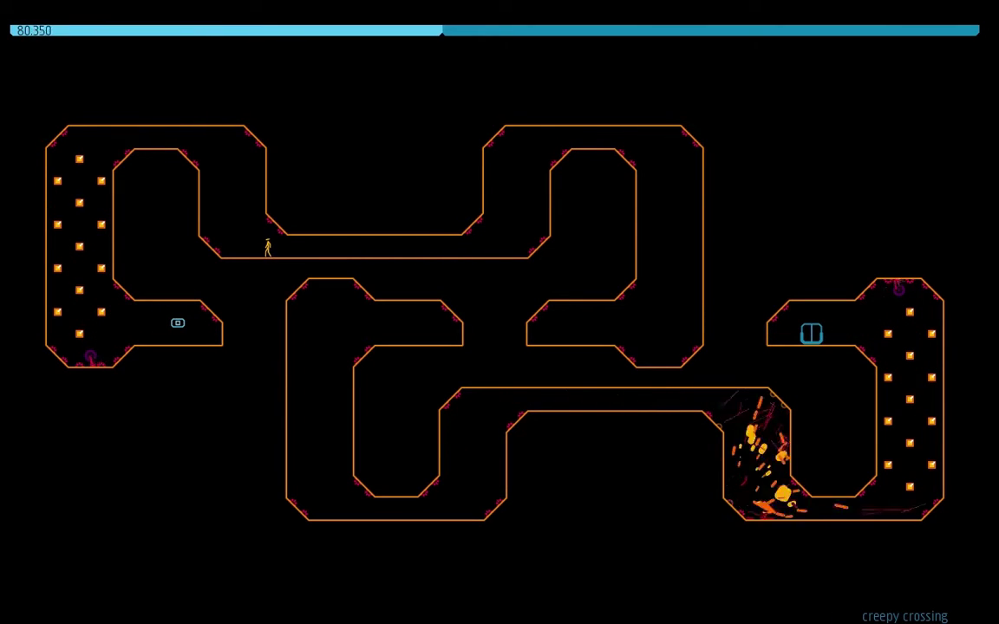
pyautogui.press('Right')
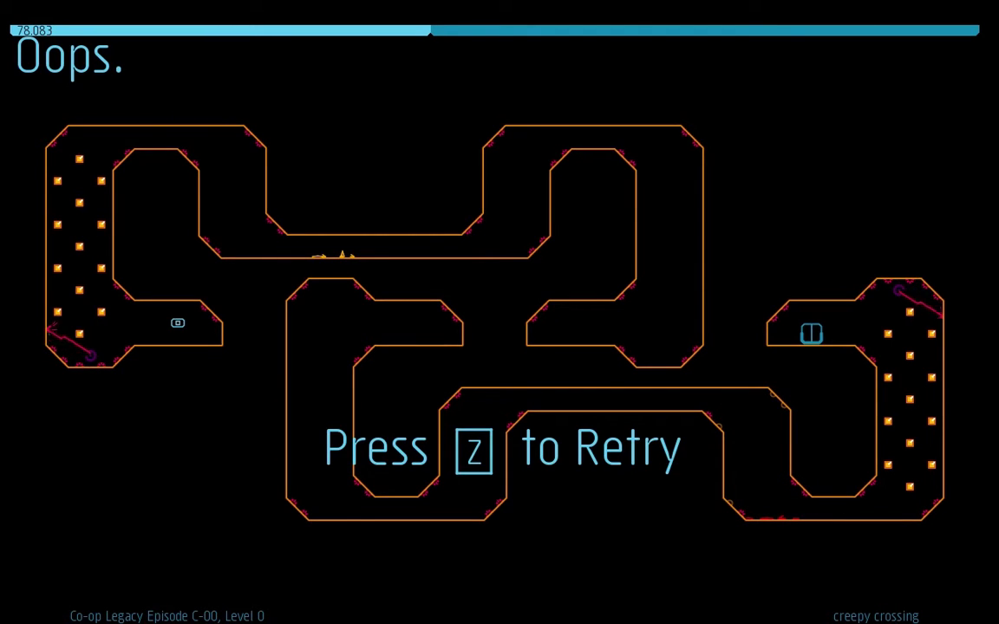
pyautogui.press('z')
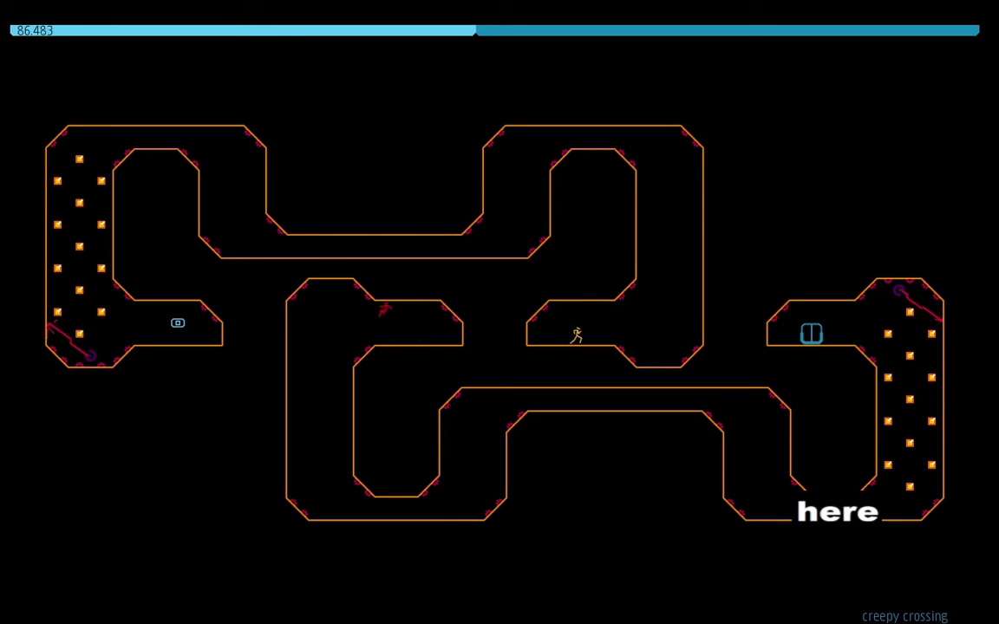
pyautogui.press('Right')
# Step: Restart the first level of episode C-00 from the episodes menu and wall-jump up the right wall
pyautogui.press('Escape')
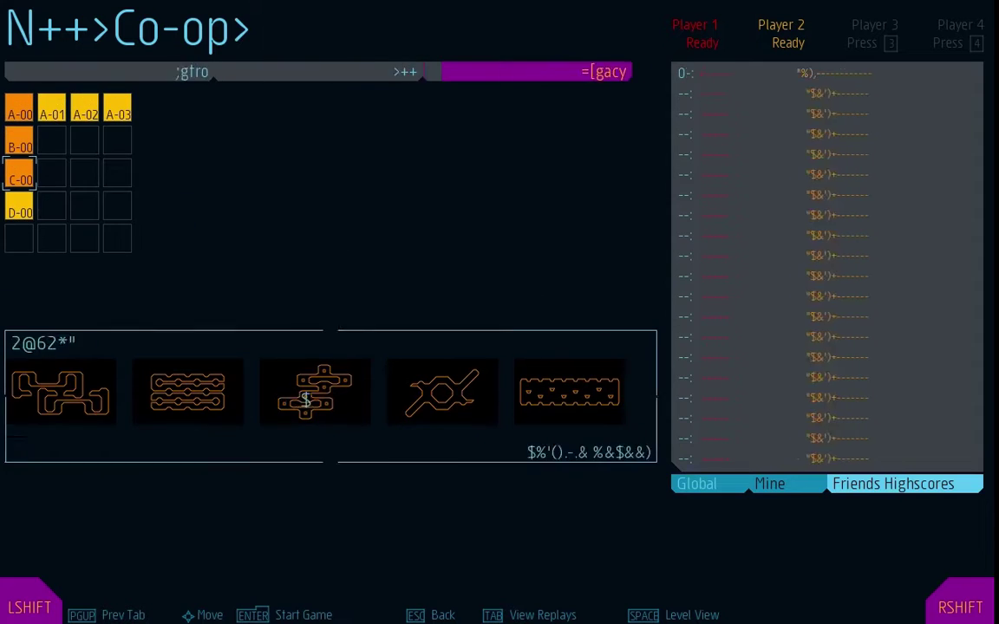
pyautogui.press('Return')
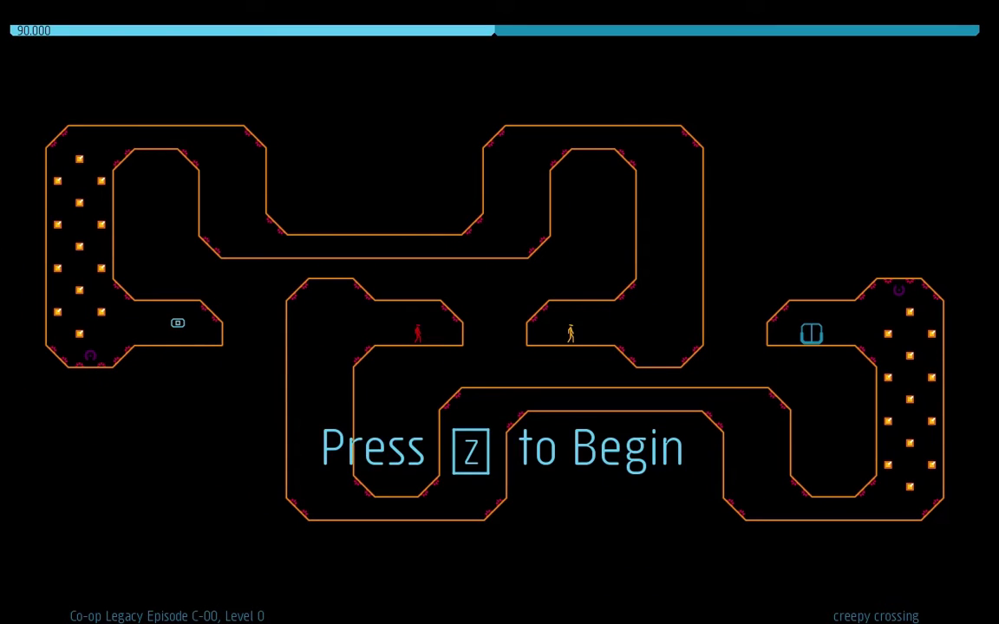
pyautogui.press('z')
pyautogui.press('Right')
pyautogui.press('z')
pyautogui.press('z')
pyautogui.press('Right')
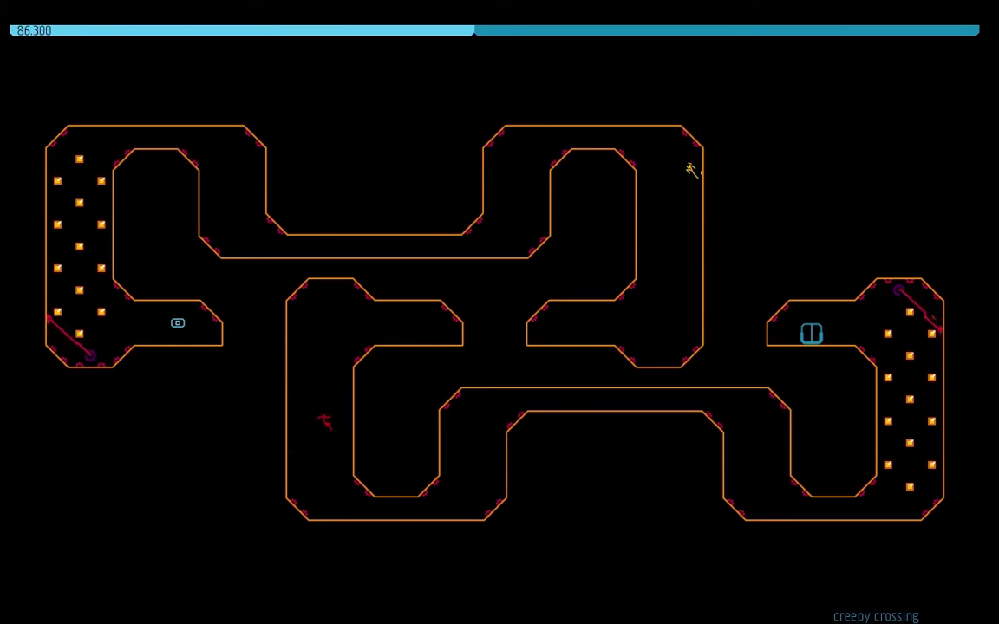
pyautogui.press('z')
# Step: Try the top-corridor run left and the right-shaft climb again, retrying after deaths
pyautogui.press('Left')
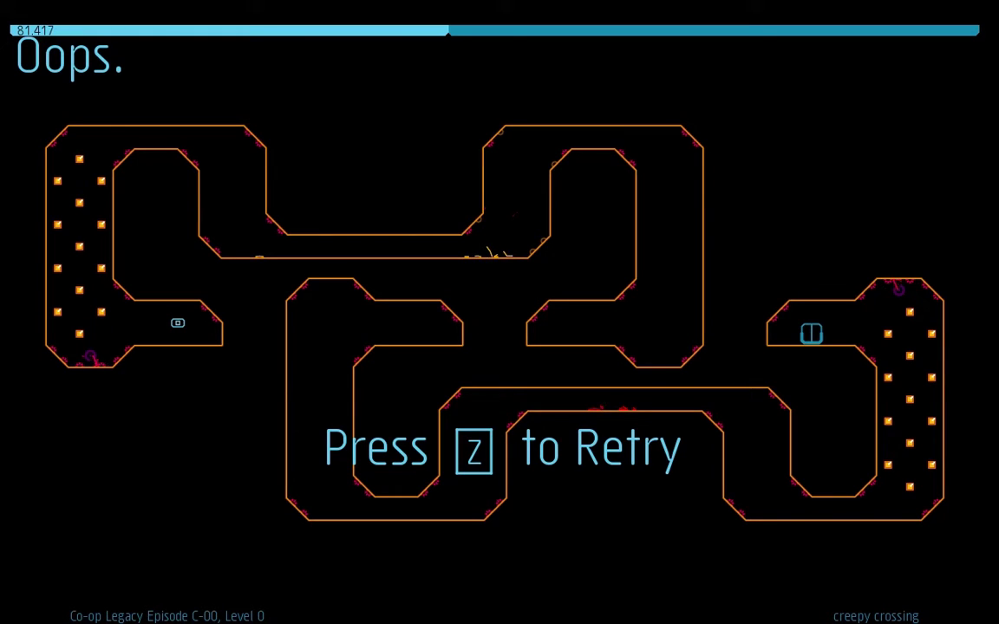
pyautogui.press('z')
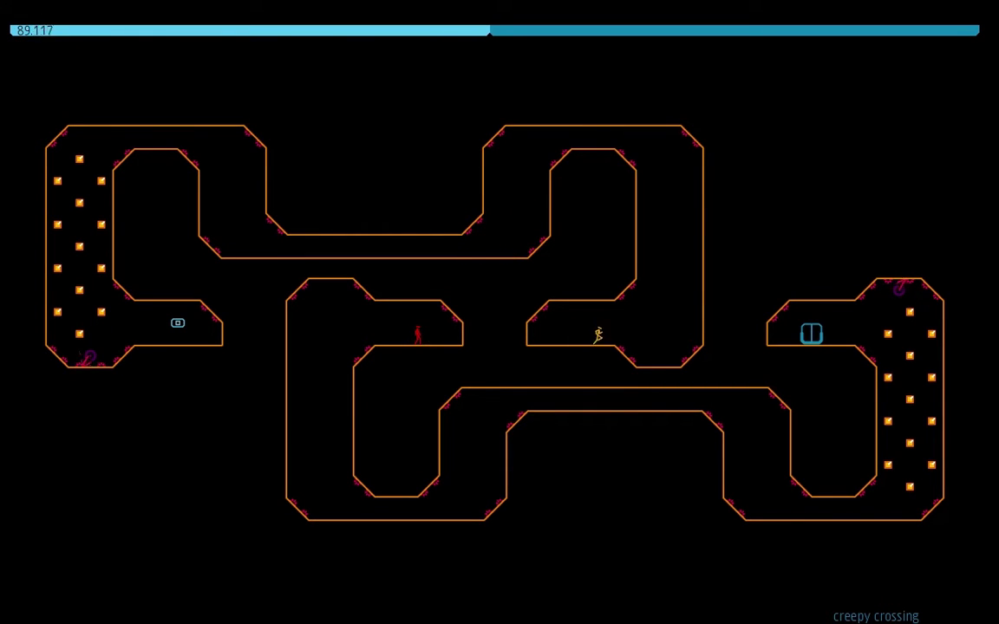
pyautogui.press('Right')
pyautogui.press('z')
pyautogui.press('z')
pyautogui.press('z')
pyautogui.press('z')
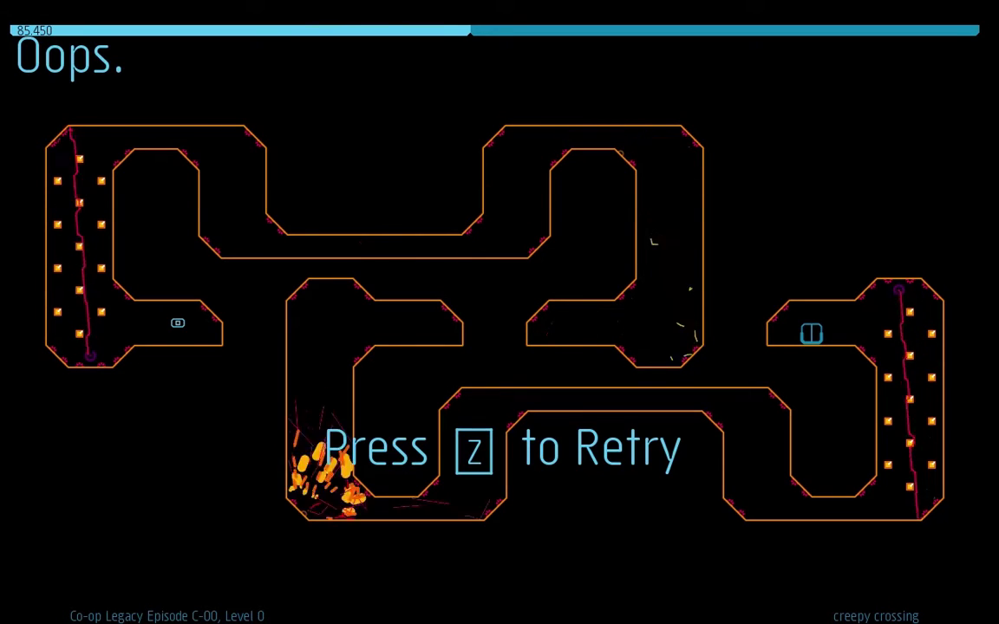
pyautogui.press('z')
pyautogui.press('Right')
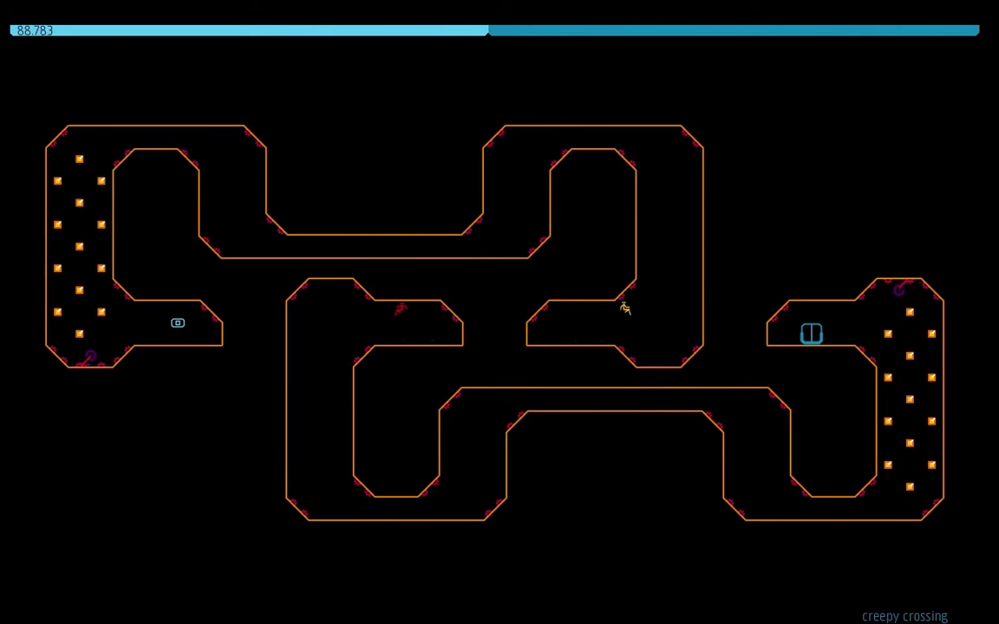
pyautogui.press('z')
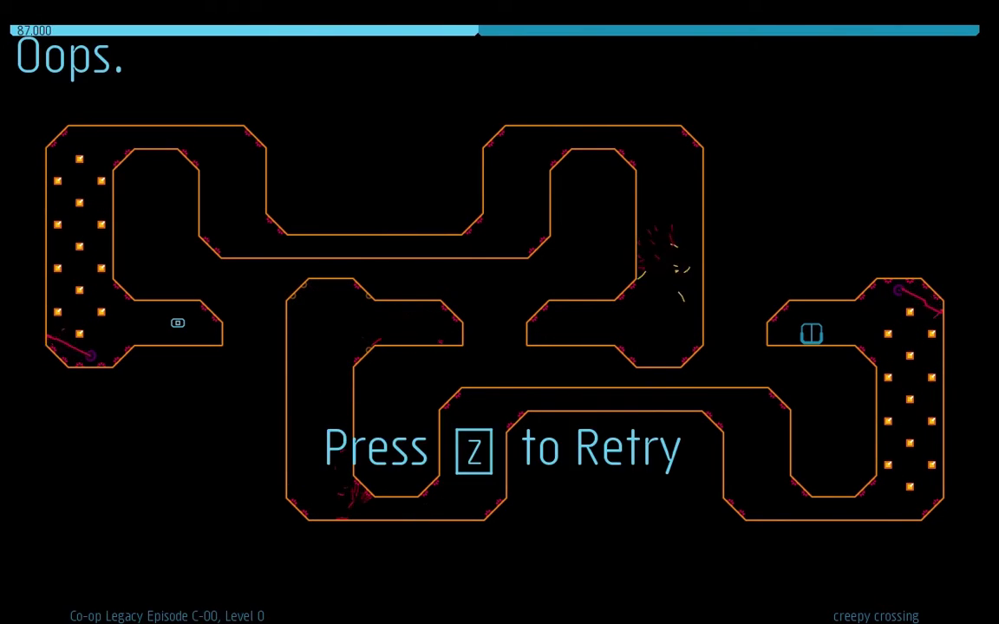
# Step: Climb into the top corridor, run left, and reach the upper-left wall and ceiling
pyautogui.press('z')
pyautogui.press('Right')
pyautogui.press('z')
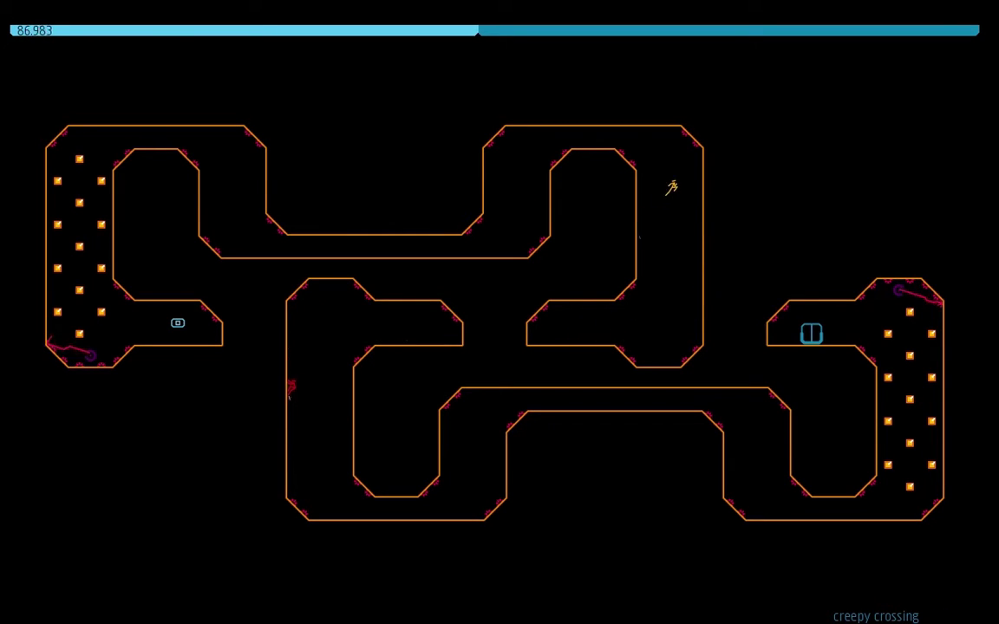
pyautogui.press('z')
pyautogui.press('Left')
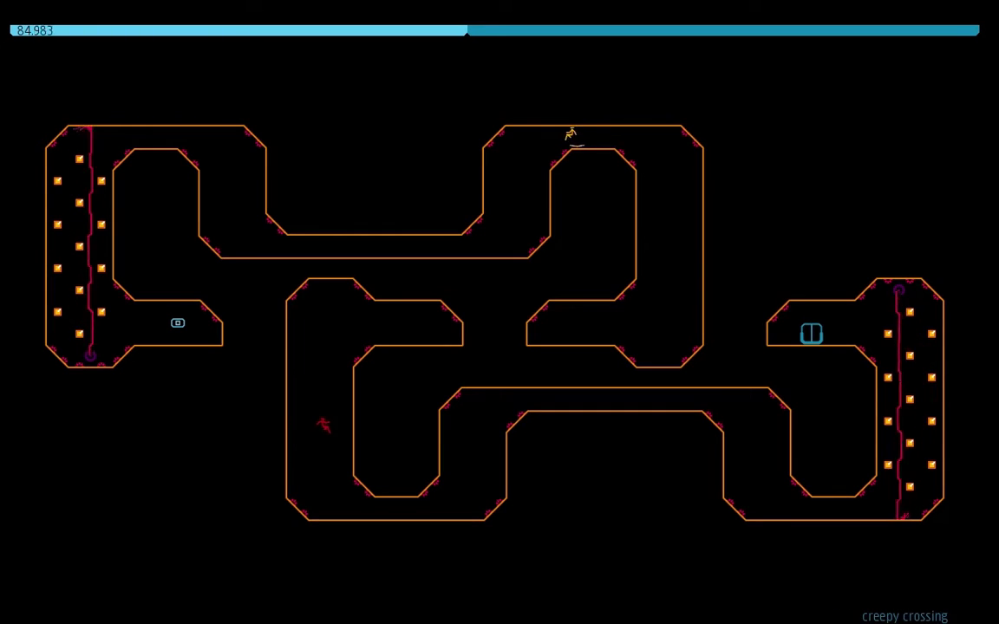
pyautogui.press('Left')
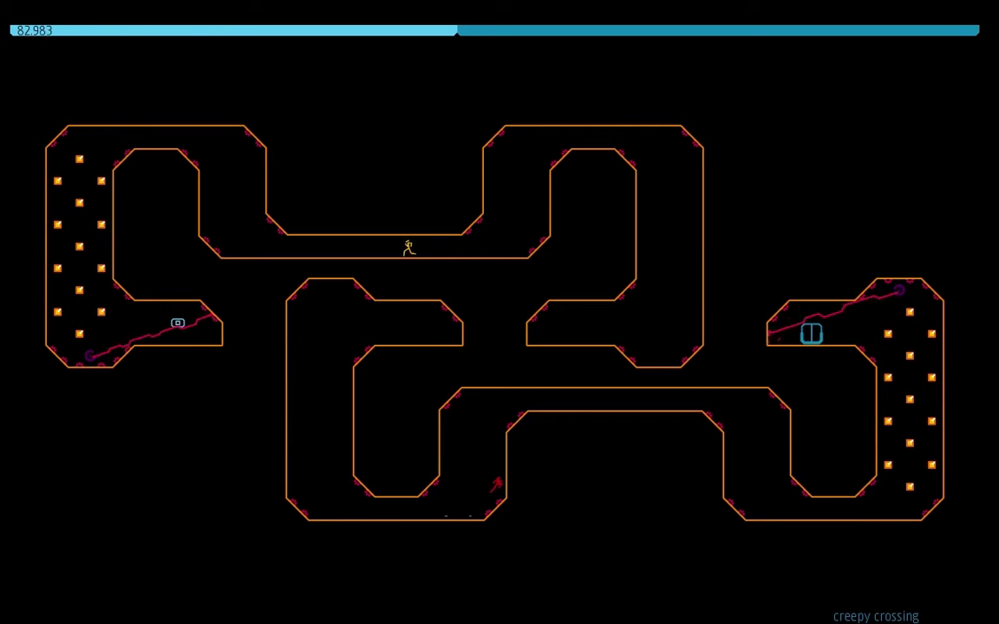
pyautogui.press('z')
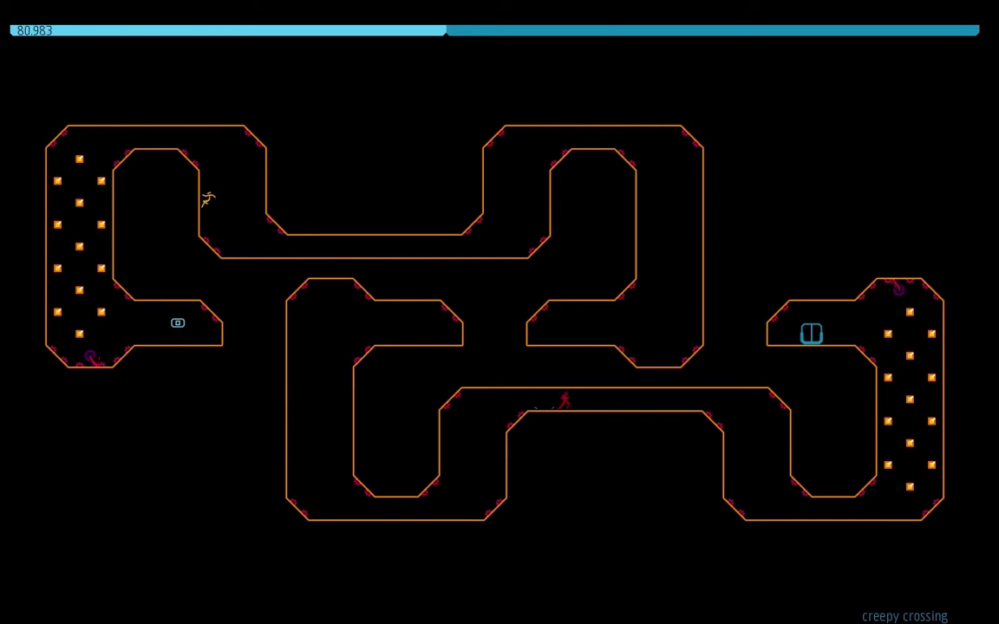
pyautogui.press('Left')
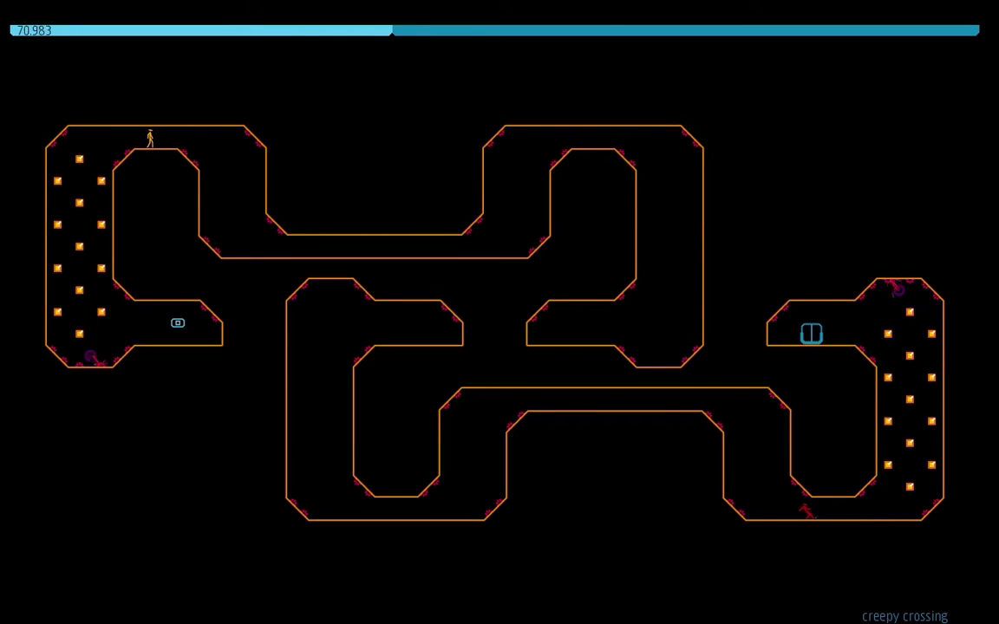
# Step: Drop down the left column collecting gold and hit the switch to open the exit
pyautogui.press('Left')
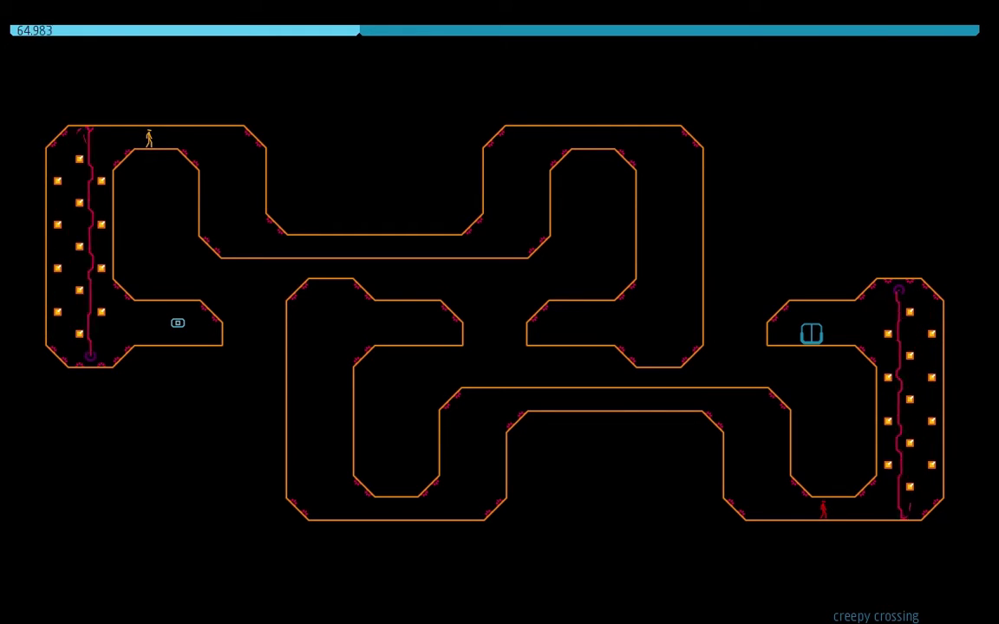
pyautogui.press('Left')
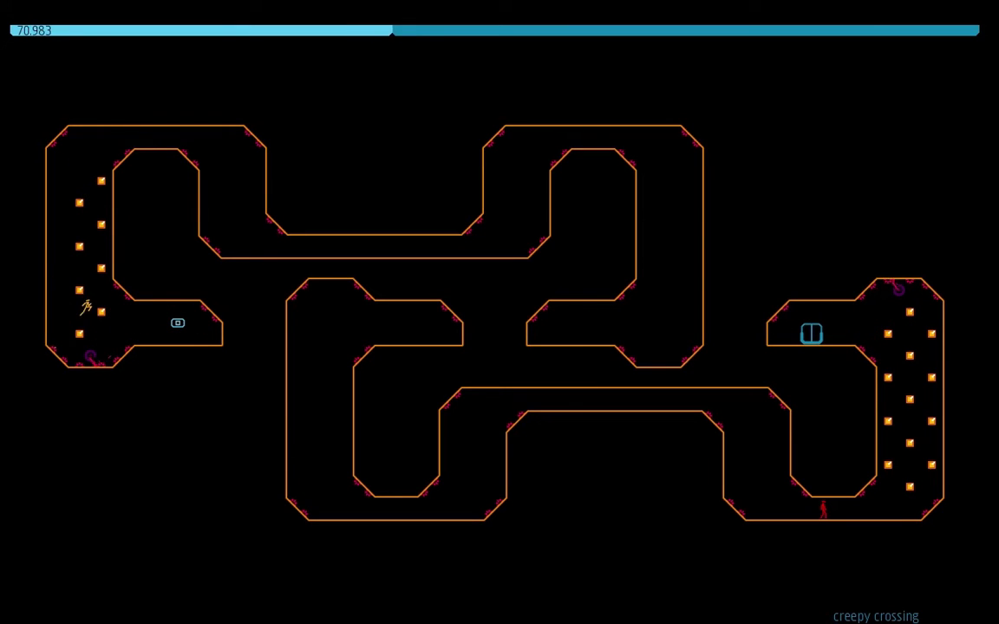
pyautogui.press('Right')
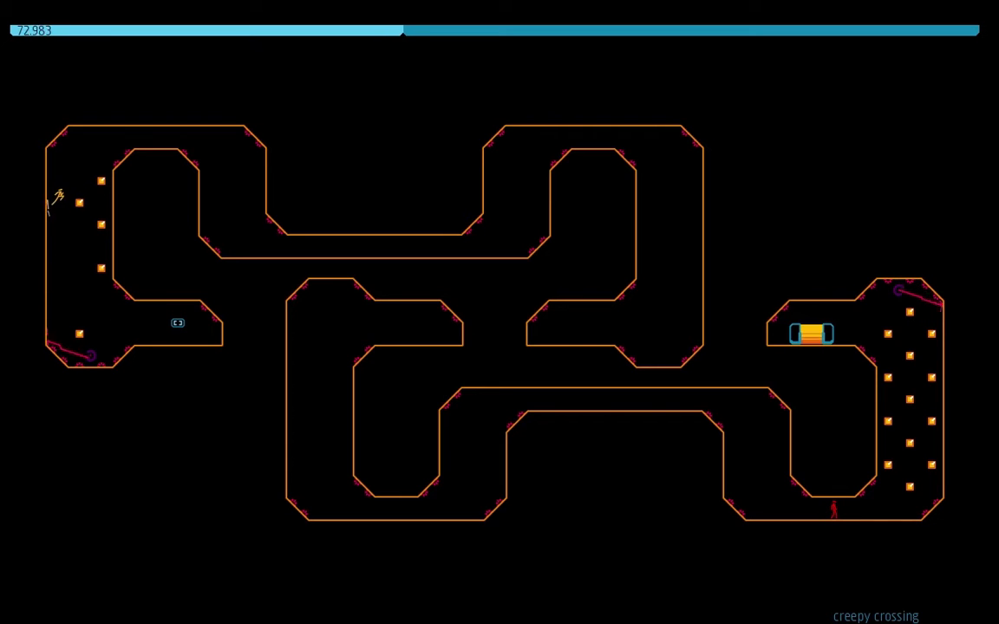
pyautogui.press('space')
pyautogui.press('Right')
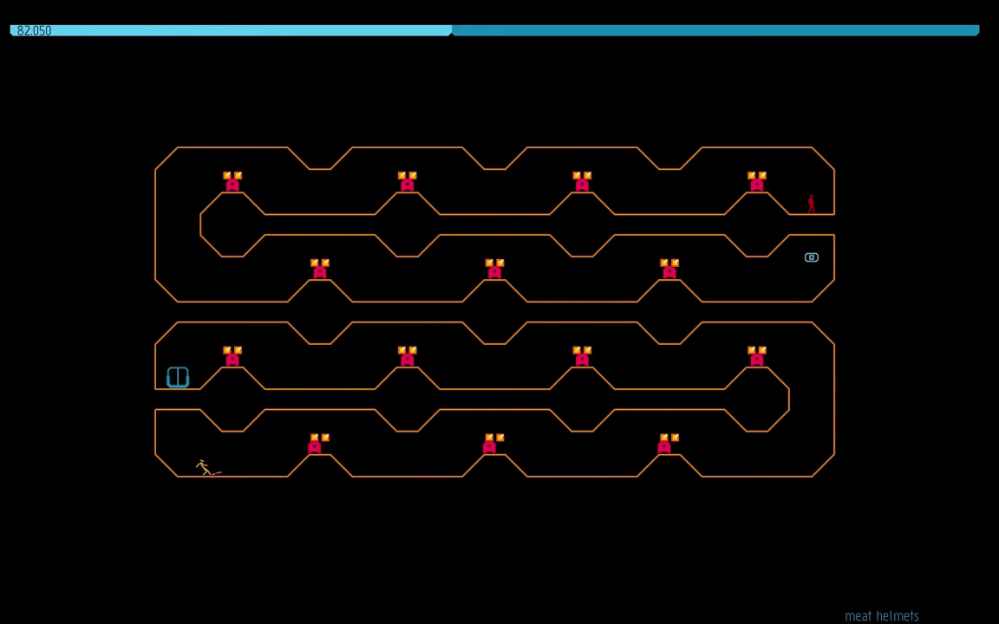
# Step: On meat helmets, run the bottom corridor jumping bumps for gold and climb its right wall
pyautogui.press('Right')
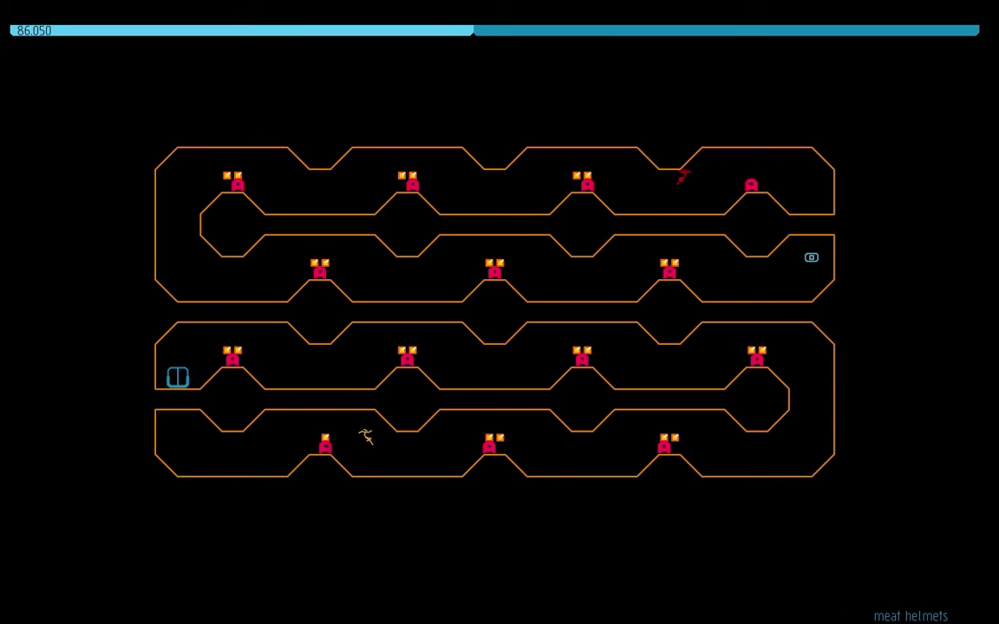
pyautogui.press('Right')
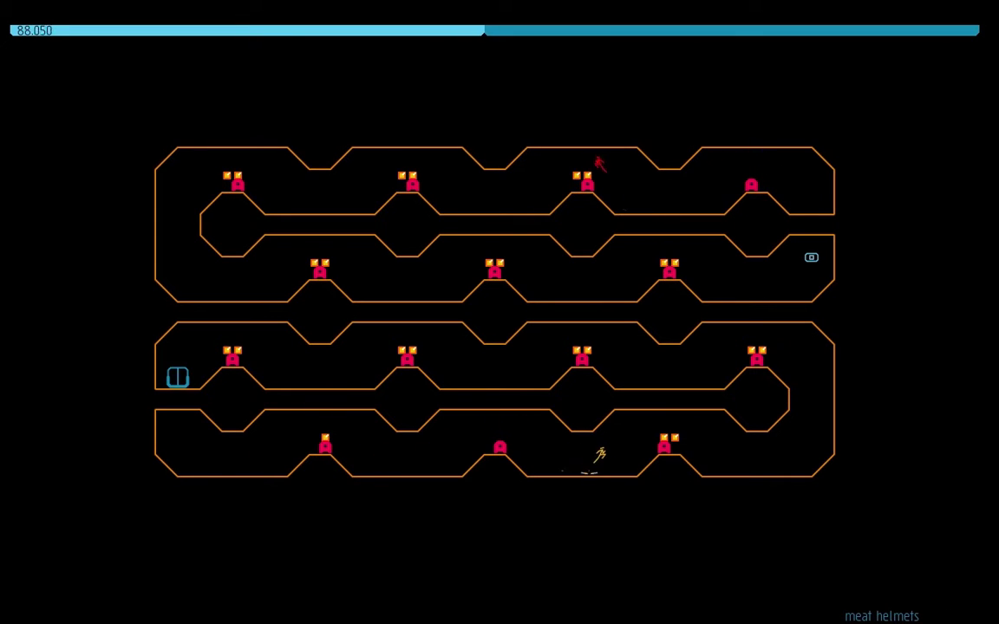
pyautogui.press('Right')
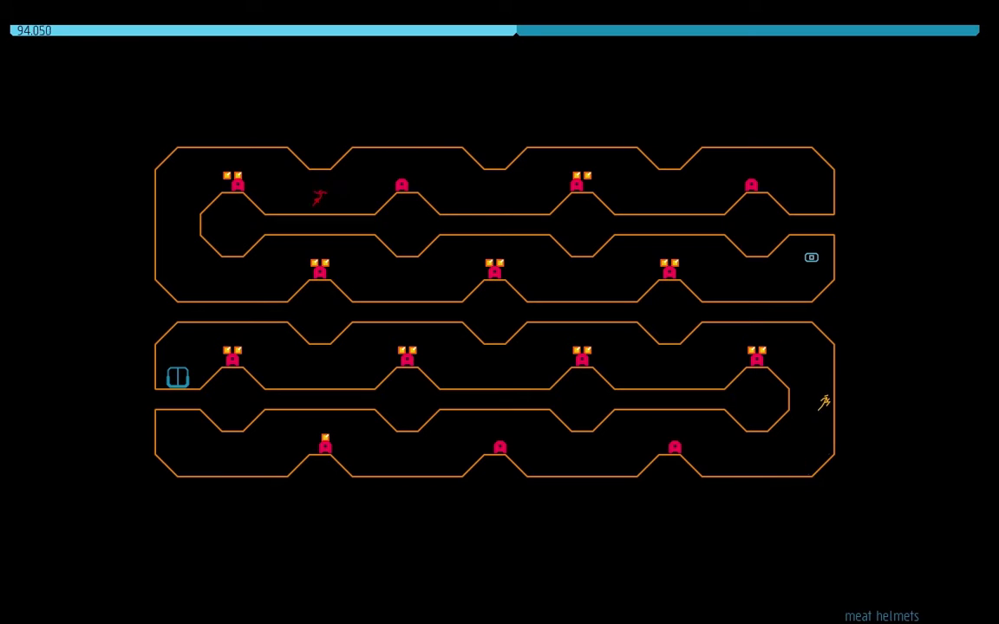
pyautogui.press('Left')
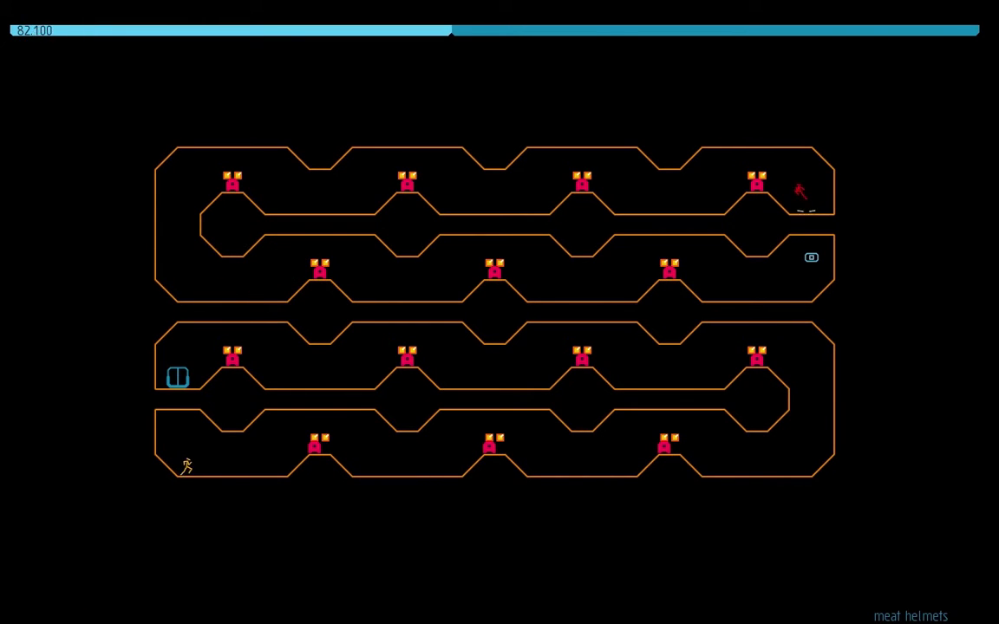
# Step: Retry meat helmets twice, hopping over the floor bump while heading right
pyautogui.press('z')
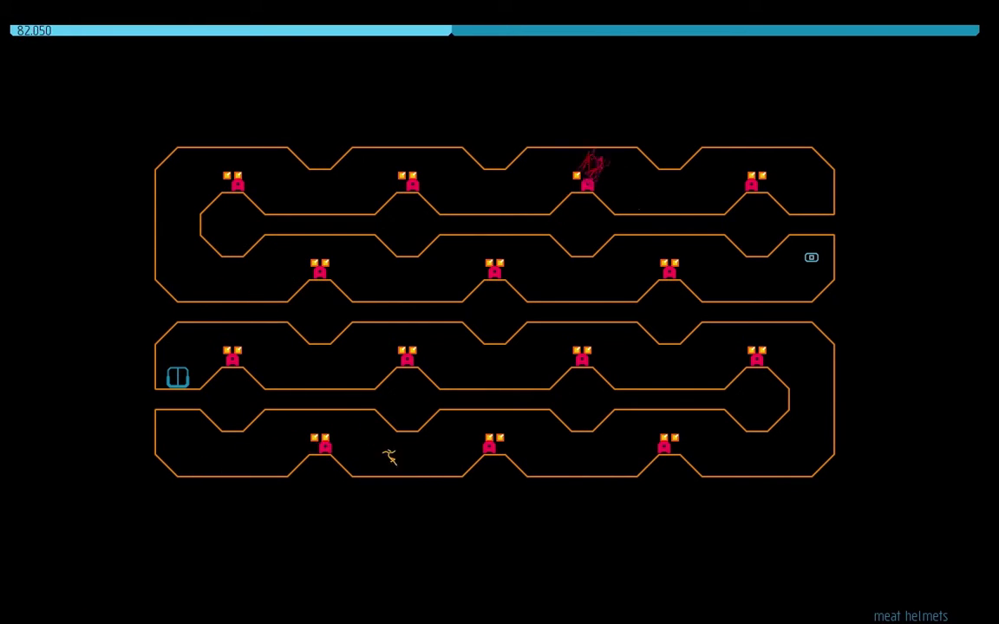
pyautogui.press('z')
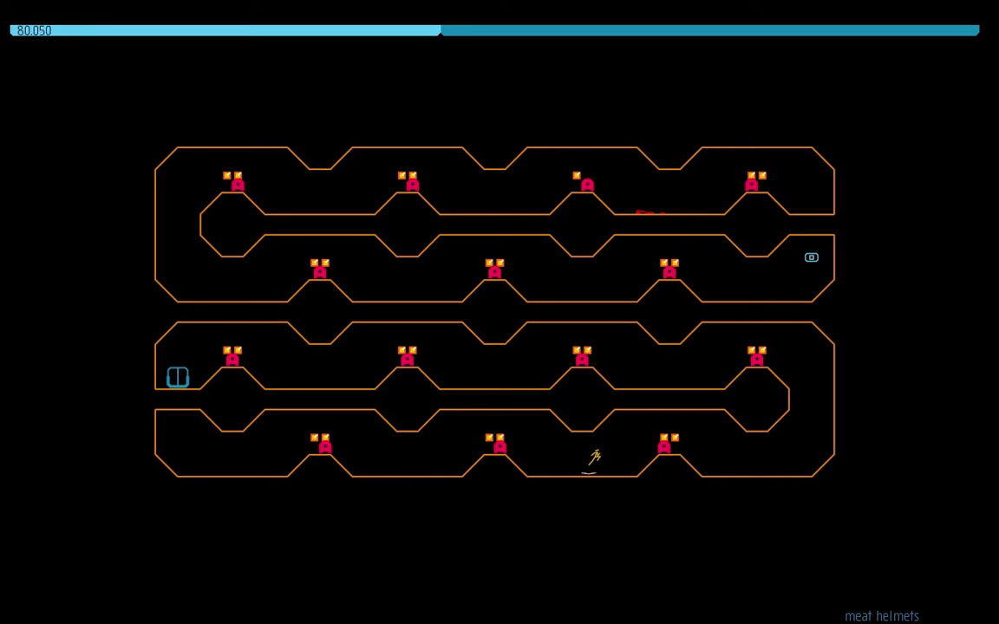
pyautogui.press('Right')
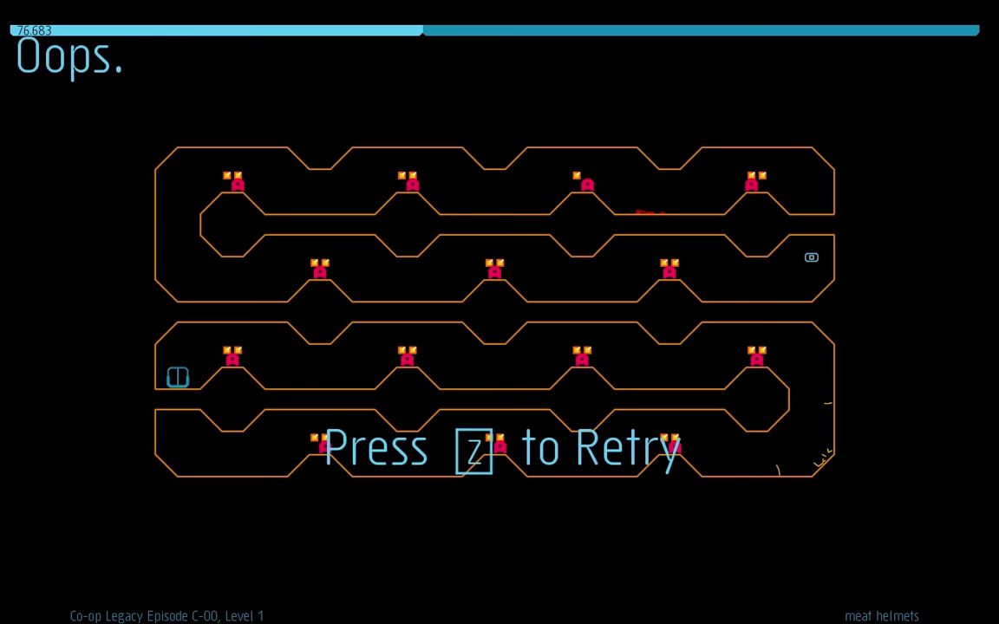
pyautogui.press('z')
pyautogui.press('Right')
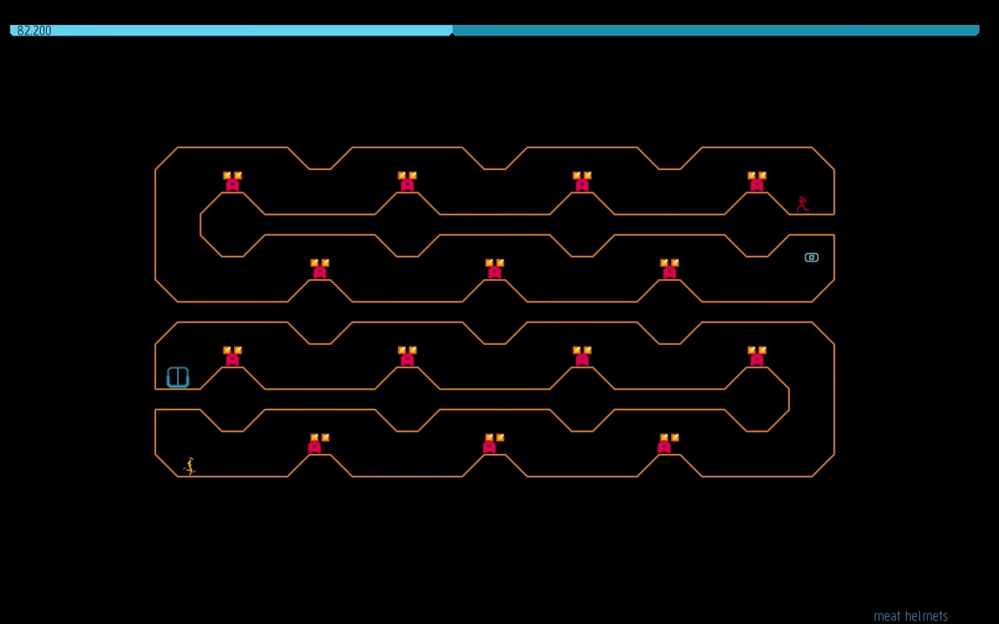
# Step: Grab the bottom-corridor gold over the bumps and wall-jump up to the middle corridor
pyautogui.press('Right')
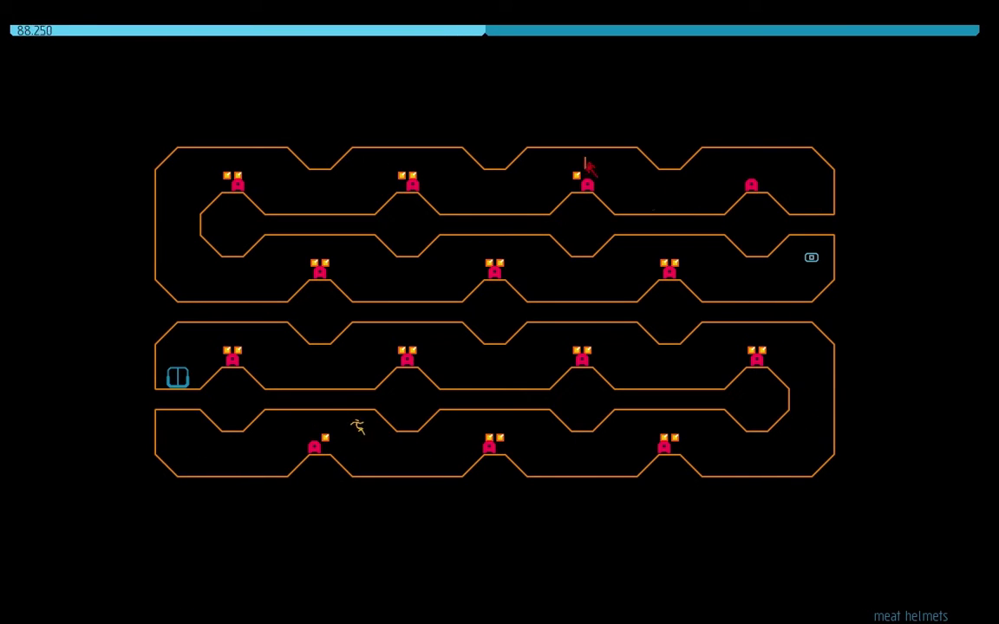
pyautogui.press('Right')
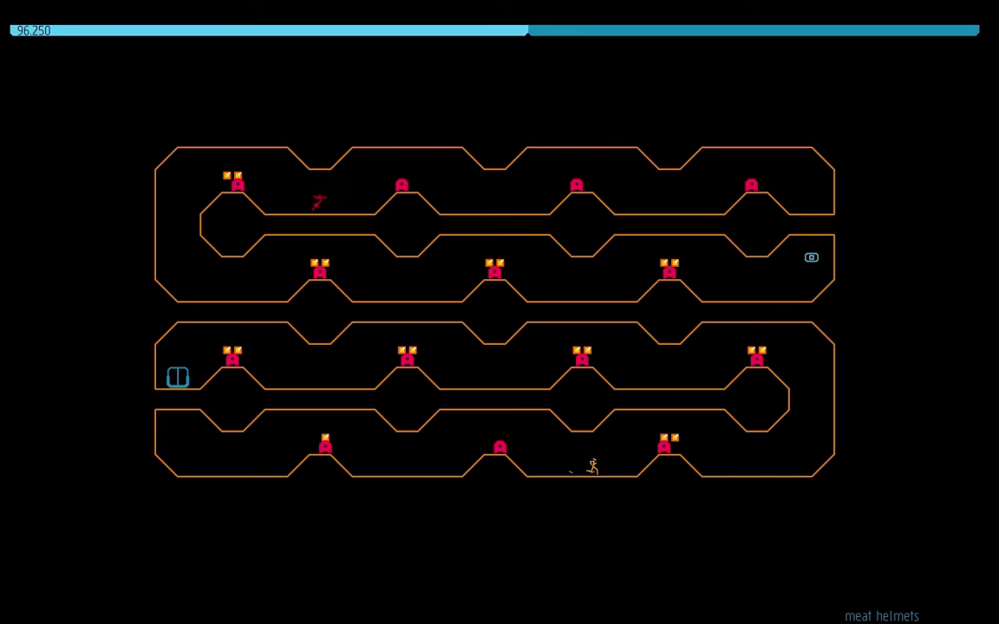
pyautogui.press('z')
pyautogui.press('Right')
pyautogui.press('z')
# Step: Run left through the middle corridor collecting gold and enter the exit door
pyautogui.press('Left')
pyautogui.press('z')
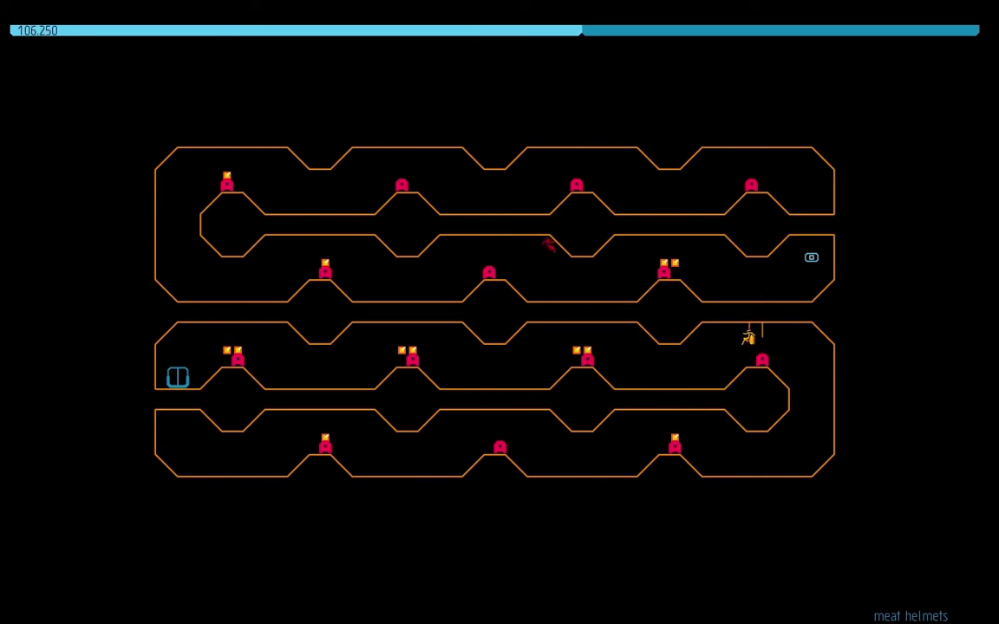
pyautogui.press('z')
pyautogui.press('Left')
pyautogui.press('z')
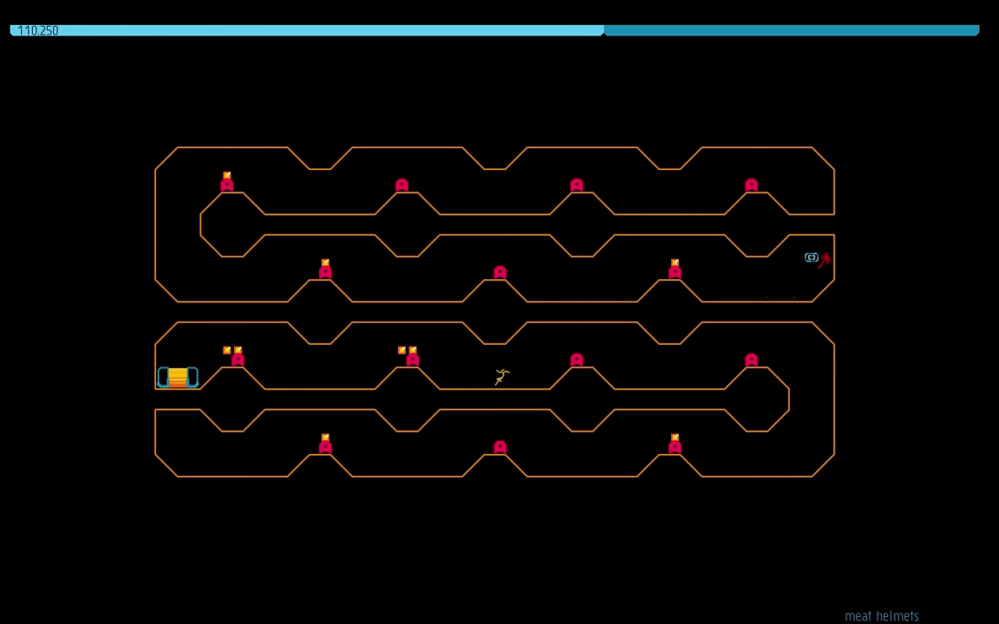
pyautogui.press('z')
pyautogui.press('Left')
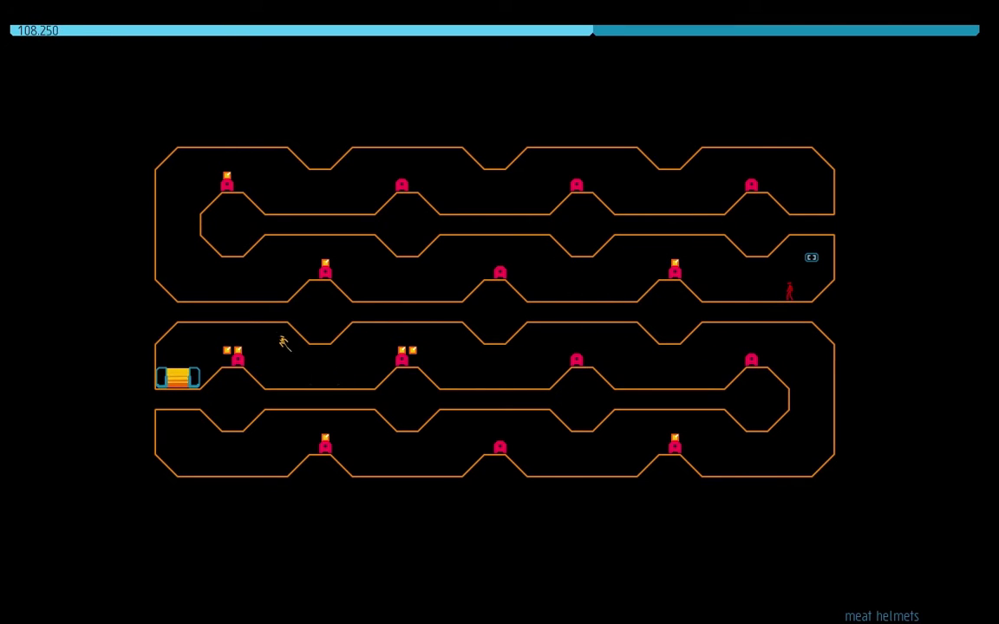
pyautogui.press('Left')
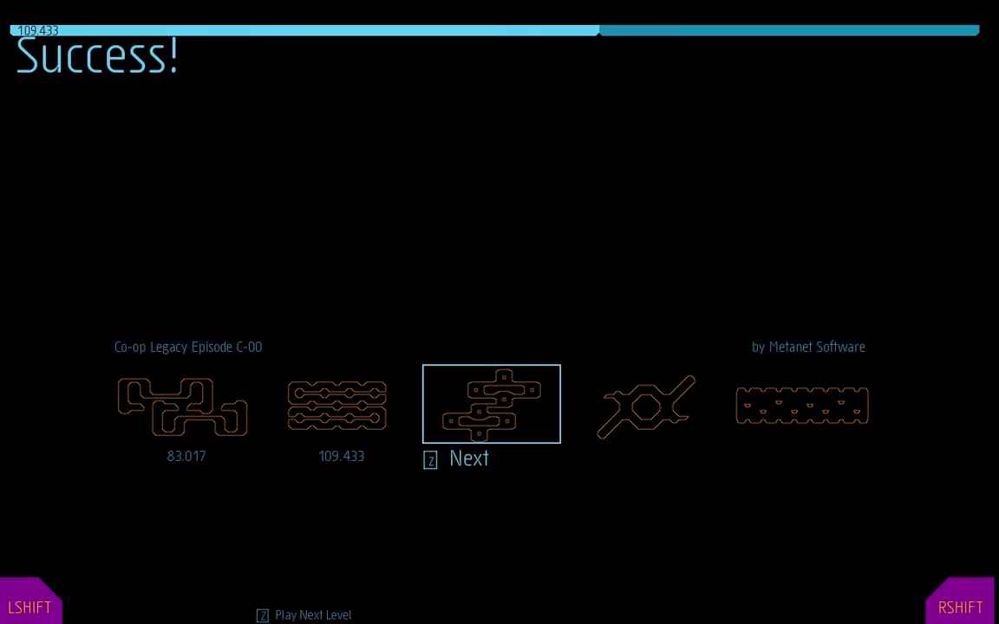
# Step: Load the next episode level, spinning class, and start running right
pyautogui.press('z')
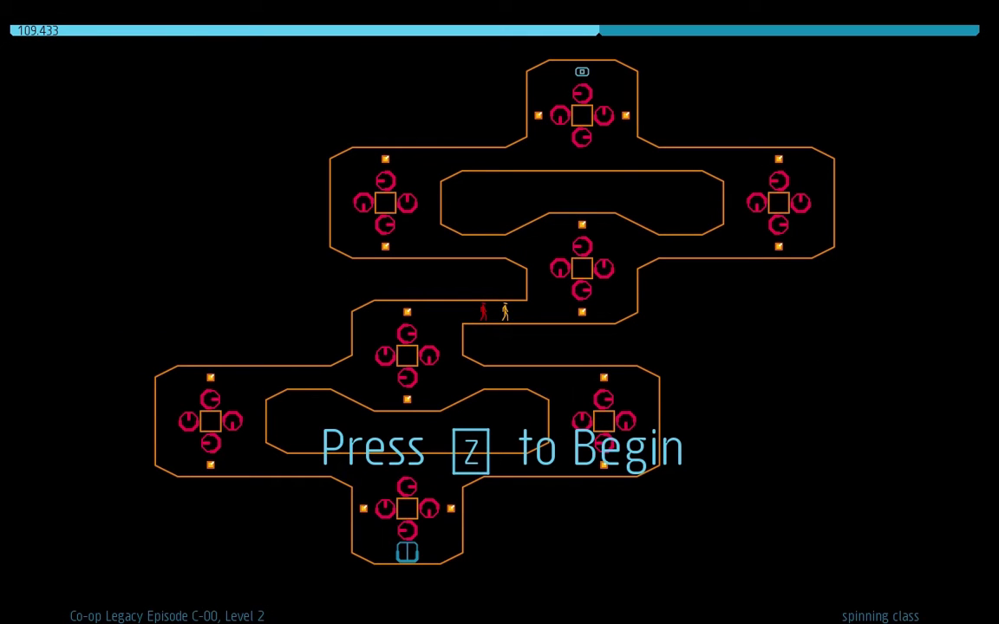
pyautogui.press('z')
pyautogui.press('Right')
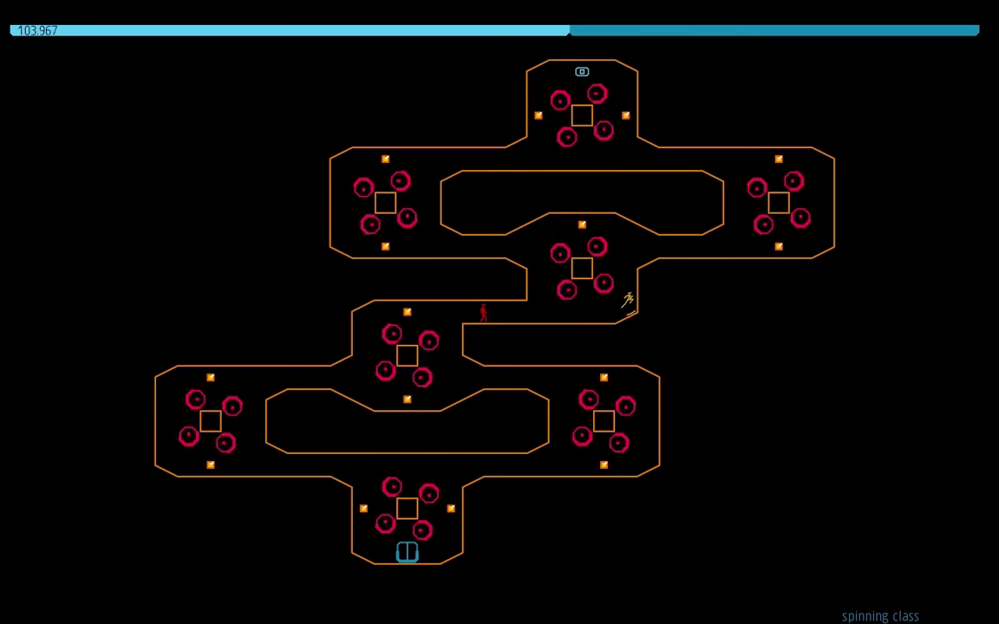
# Step: Run along the upper-right corridor, then steer the yellow ninja left across the top room for gold
pyautogui.press('Right')
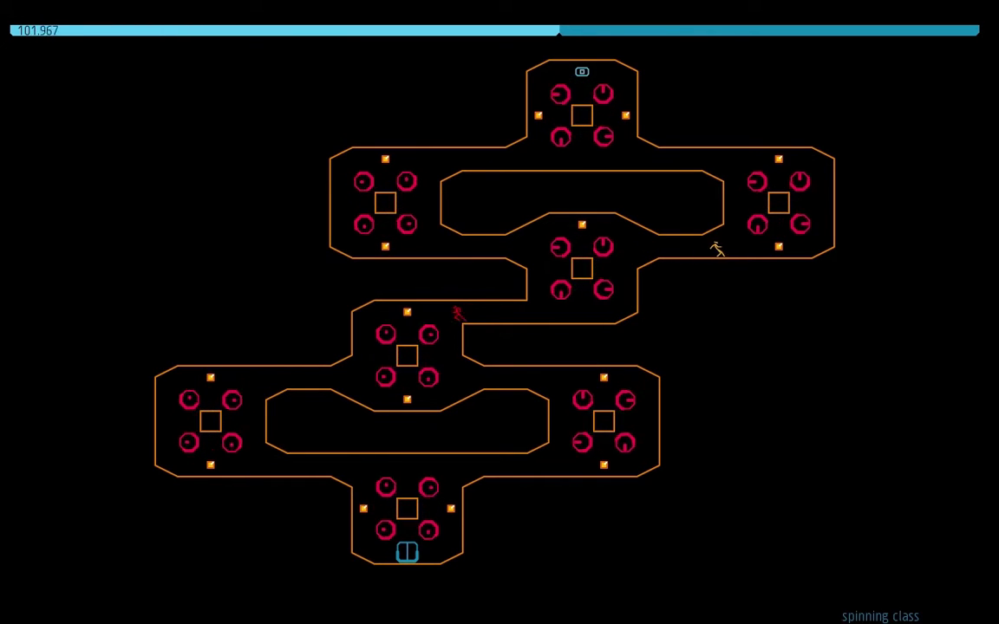
pyautogui.press('Right')
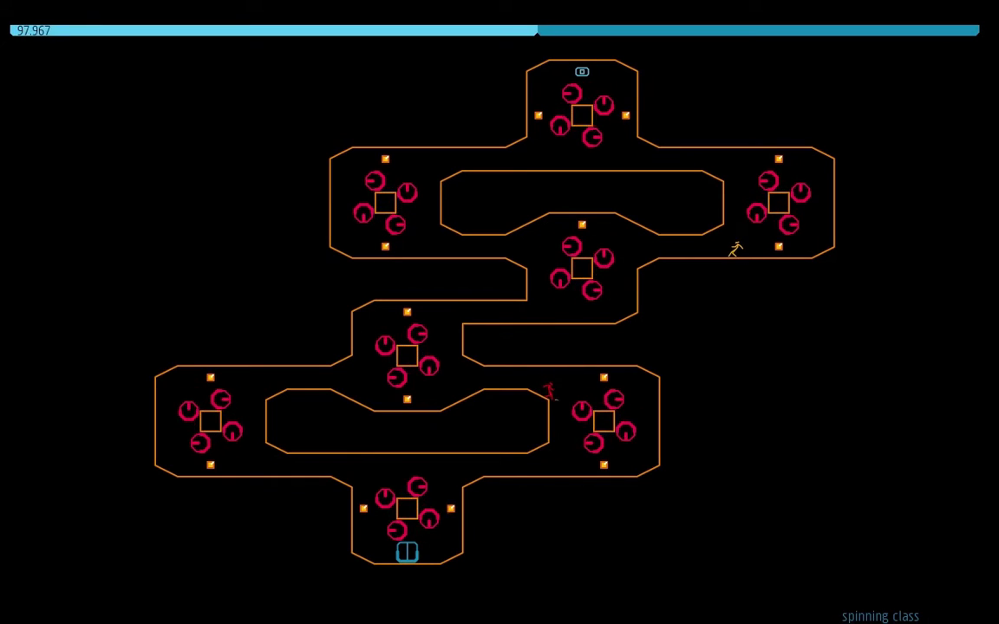
pyautogui.press('space')
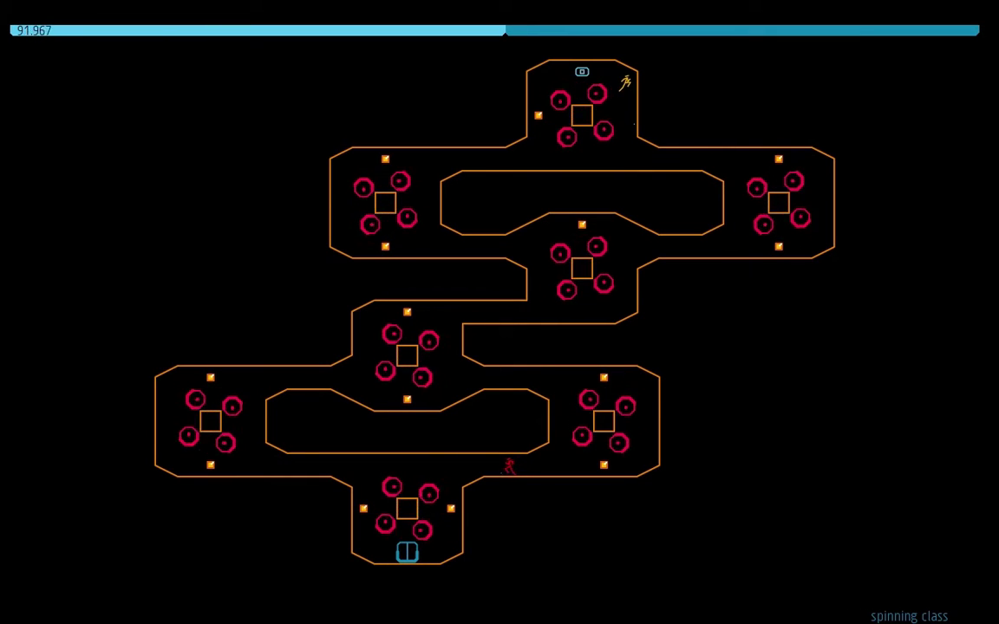
pyautogui.press('Left')
pyautogui.press('Left')
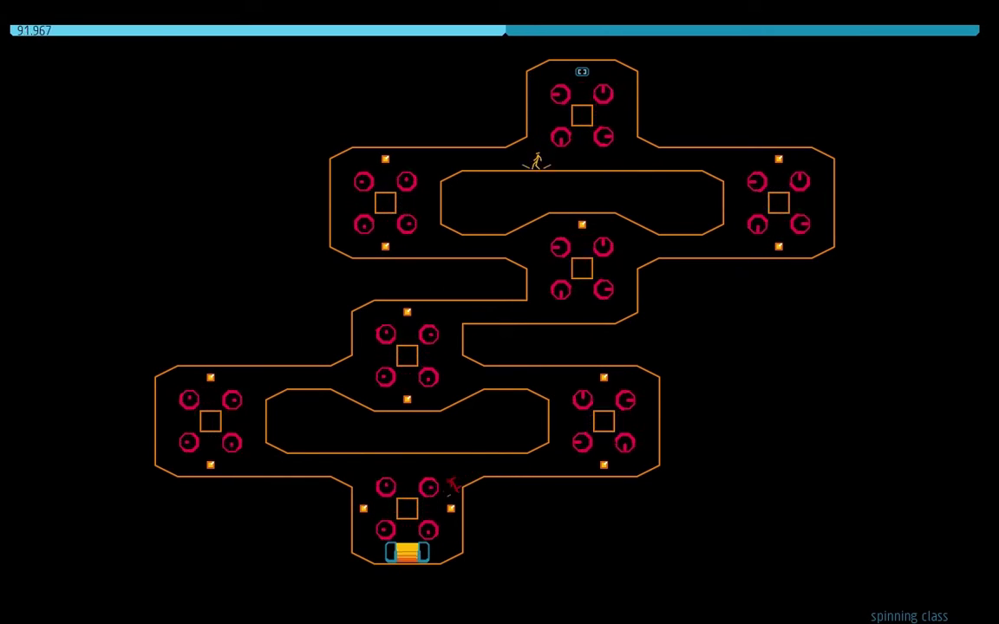
pyautogui.press('Left')
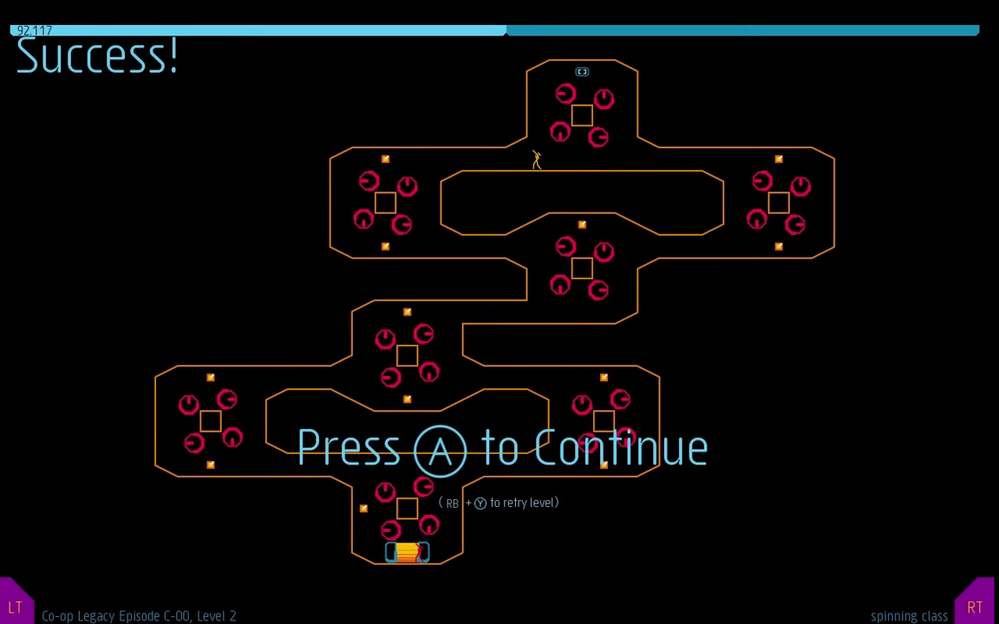
# Step: Advance past the level times to Level 3 and cycle its palette to the grey scheme
pyautogui.press('z')
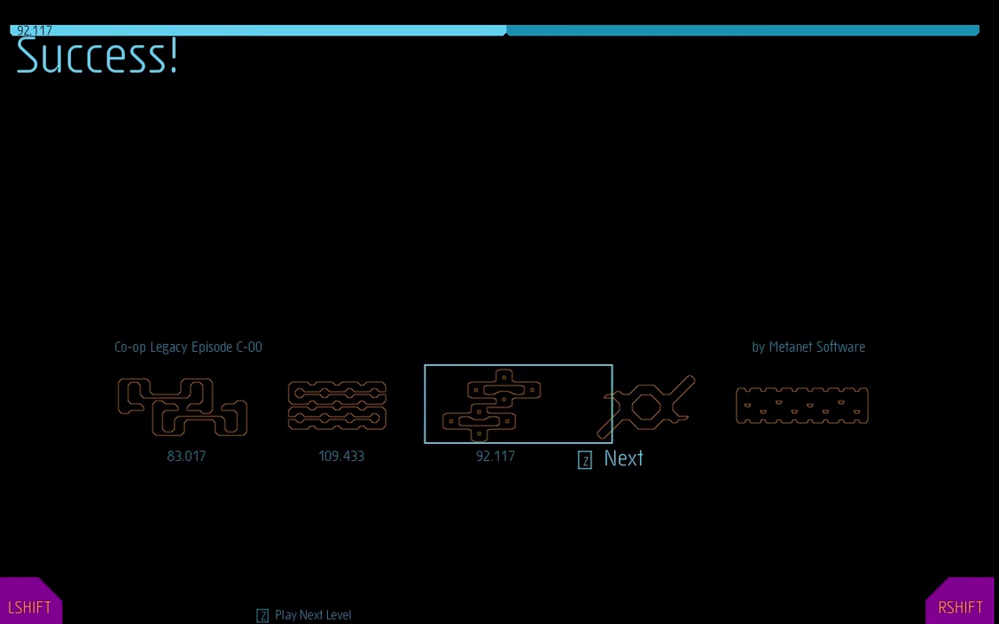
pyautogui.press('z')
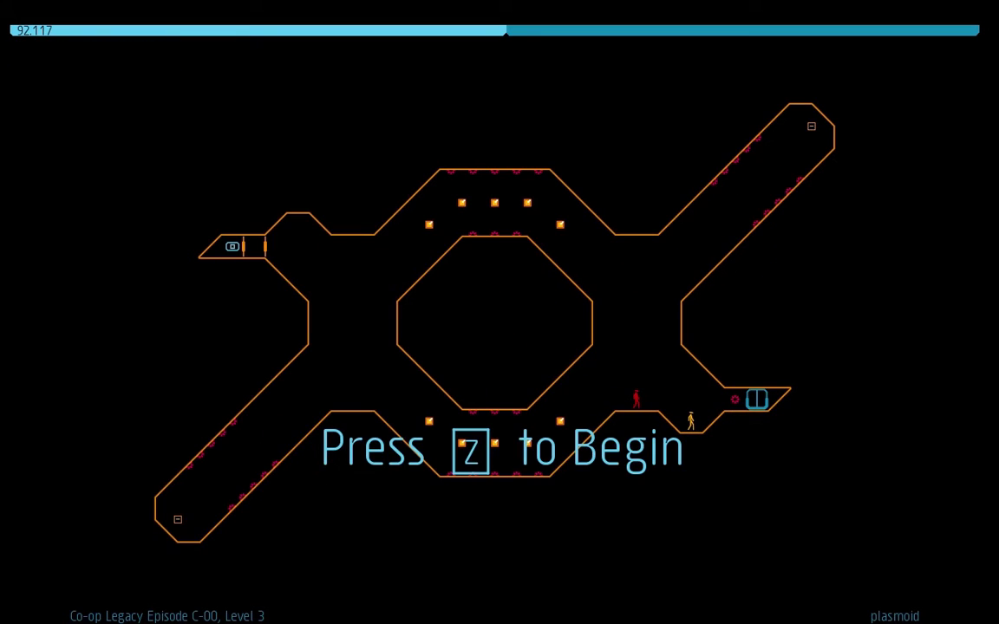
pyautogui.press('Shift_R')
pyautogui.press('Shift_R')
pyautogui.press('Shift_R')
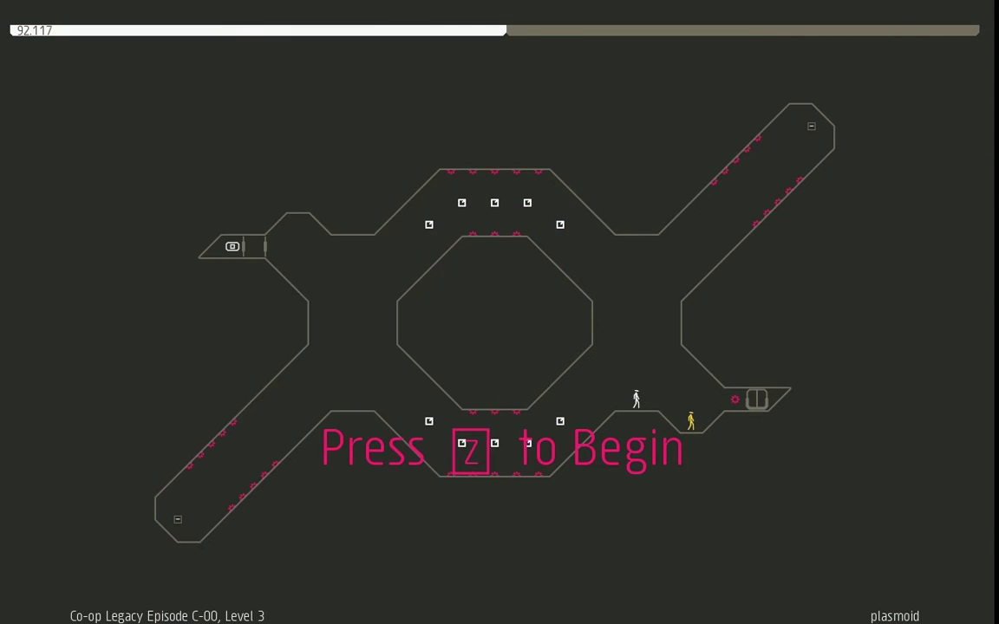
# Step: Run the white ninja left for three gold, across the octagon wall, and down the lower-left slope
pyautogui.press('z')
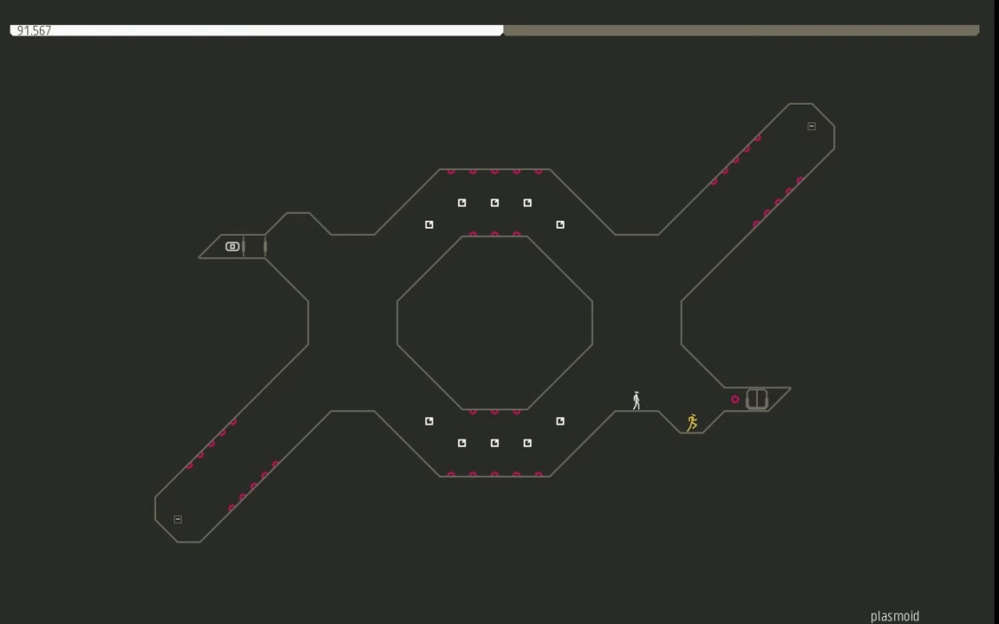
pyautogui.press('Left')
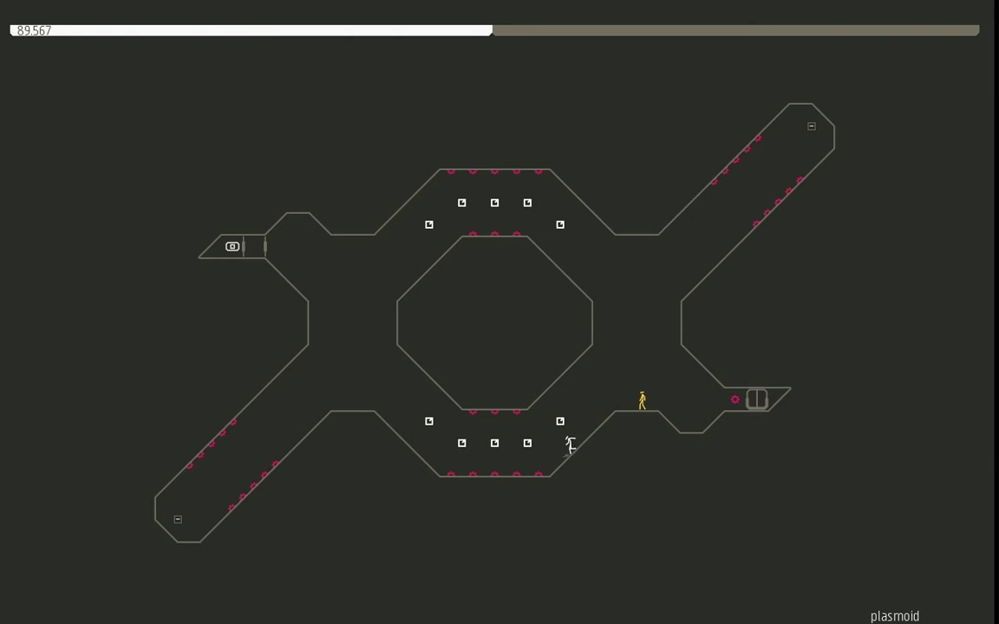
pyautogui.press('z')
pyautogui.press('Left')
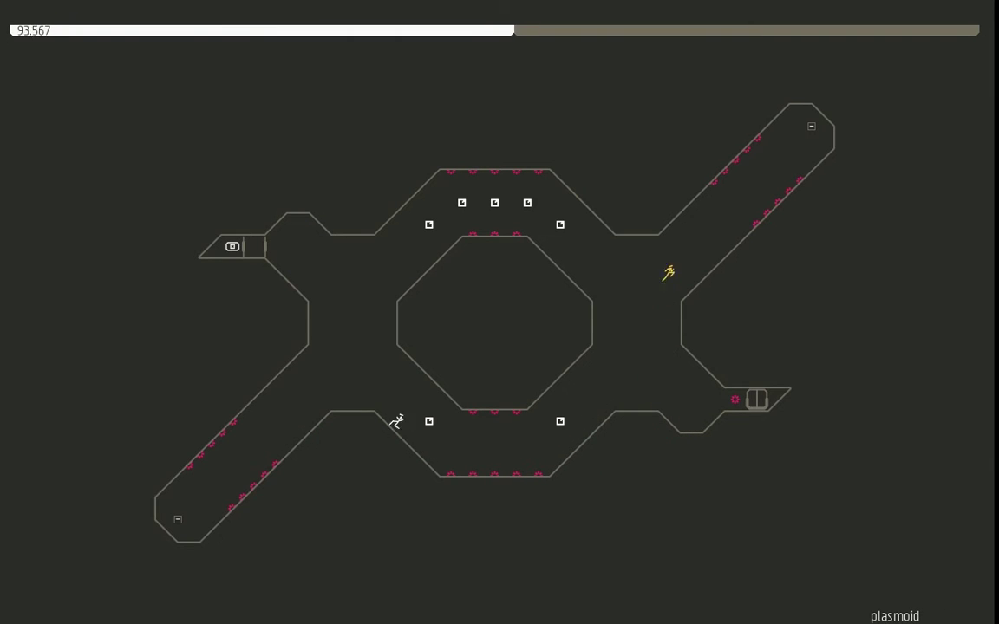
pyautogui.press('Left')
pyautogui.press('z')
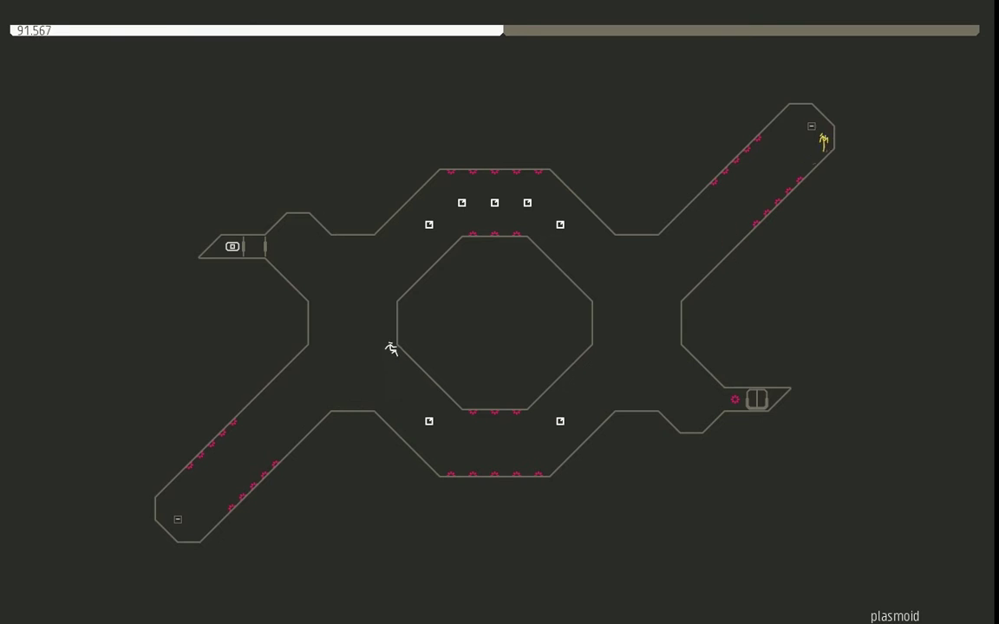
pyautogui.press('Right')
pyautogui.press('Left')
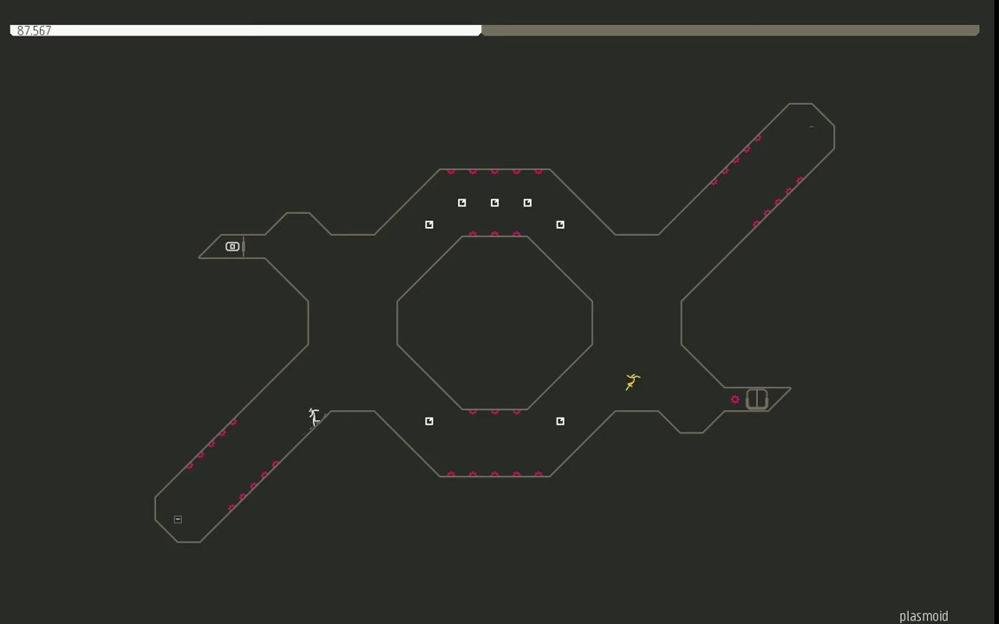
pyautogui.press('Left')
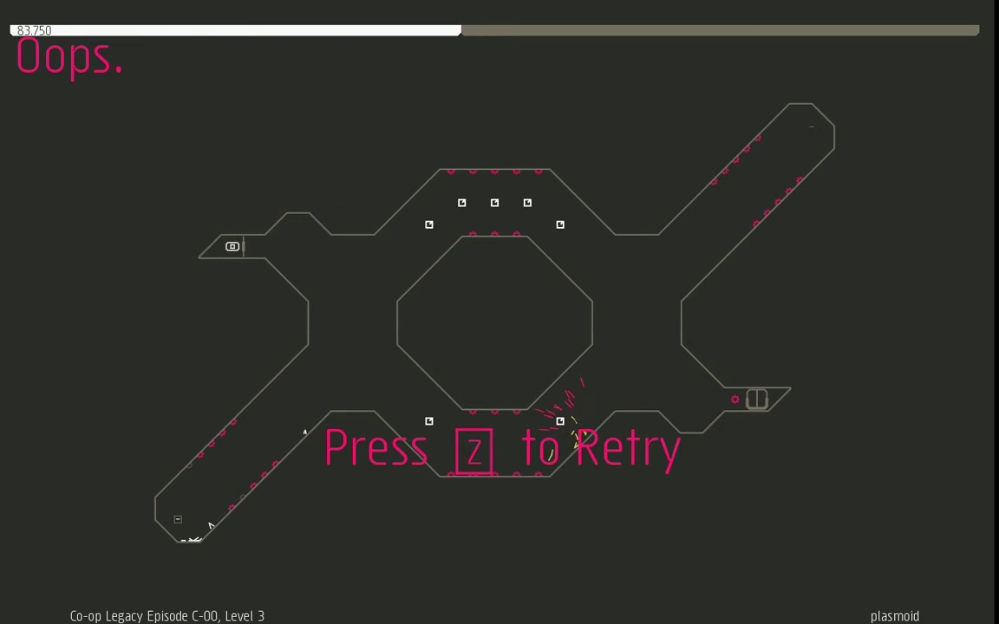
# Step: After both ninjas die, collect lower-chamber gold with the white ninja and guide the yellow ninja left
pyautogui.press('z')
pyautogui.press('Left')
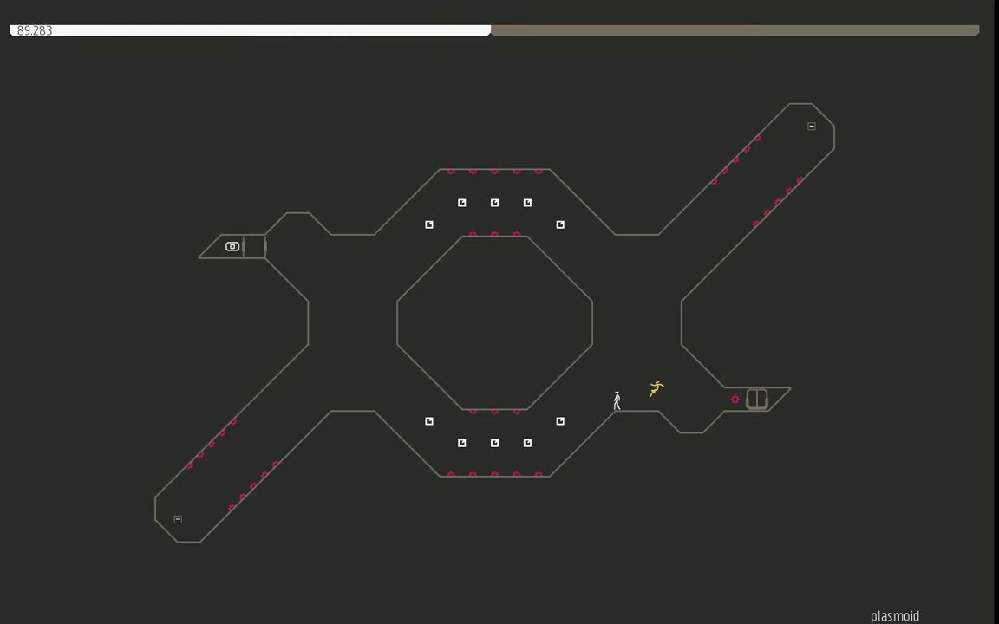
pyautogui.press('Left')
pyautogui.press('Left')
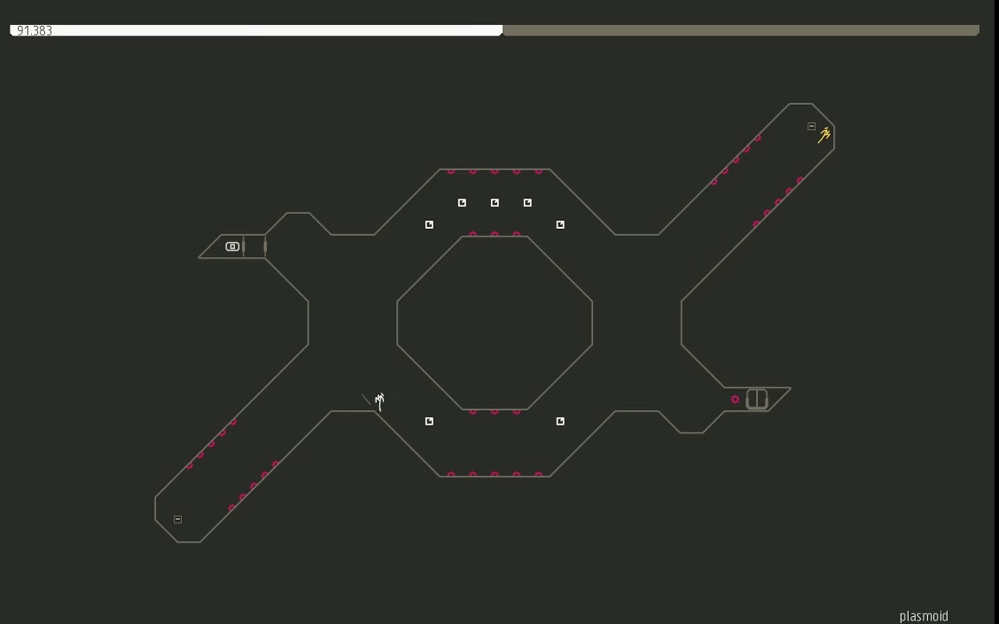
pyautogui.press('Left')
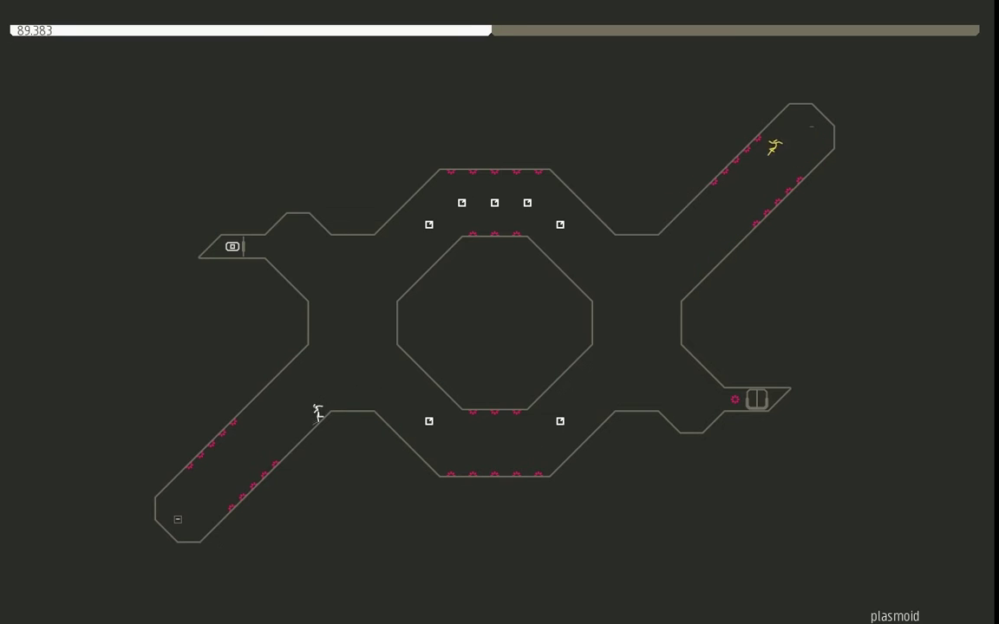
pyautogui.press('Left')
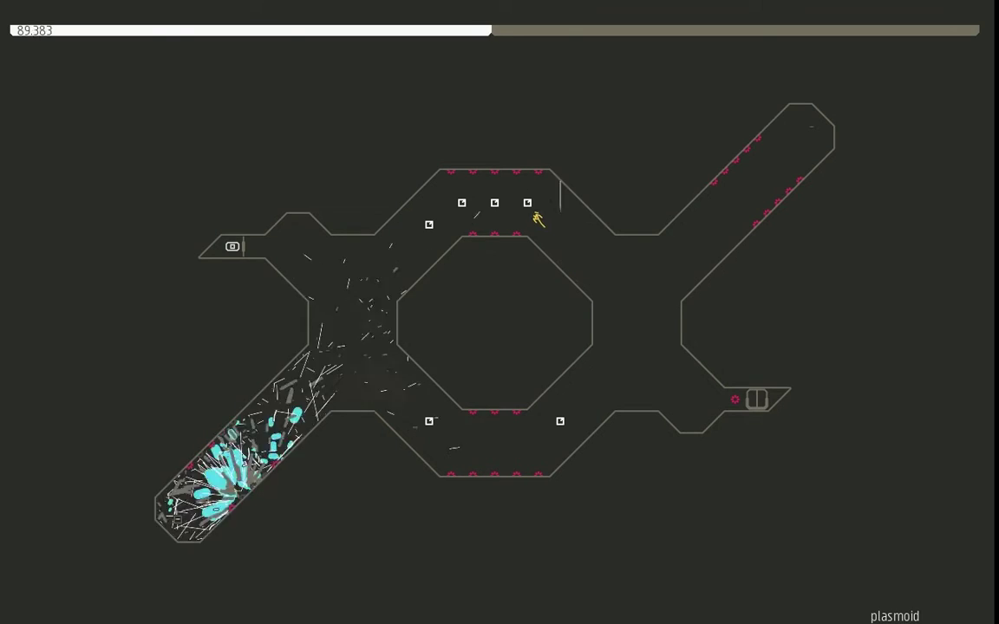
pyautogui.press('Left')
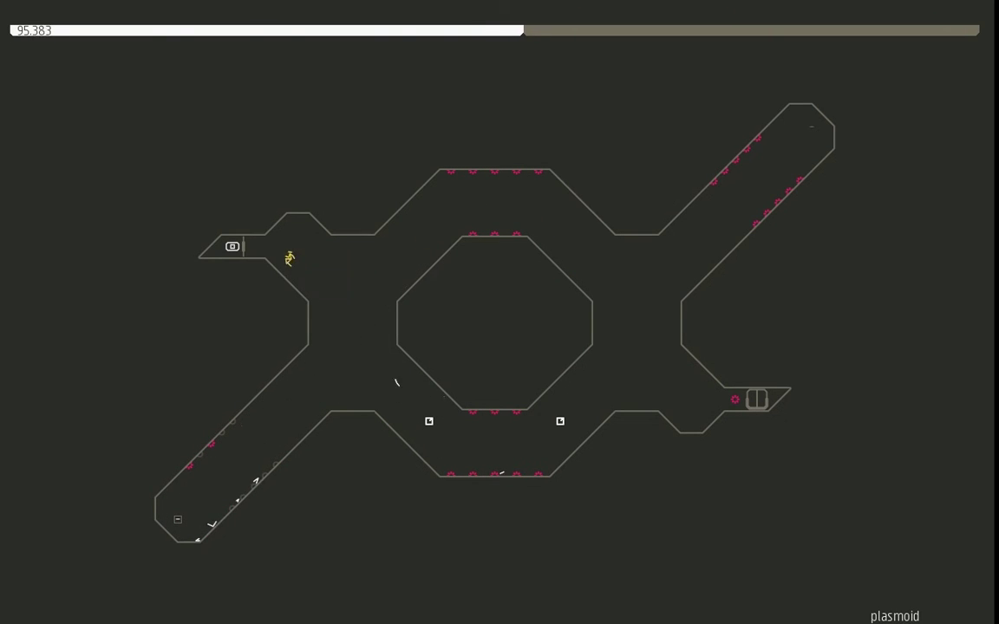
# Step: Retry, send the ninjas up both arms, and reach the left switch to open the exit
pyautogui.press('z')
pyautogui.press('Left')
pyautogui.press('Left')
pyautogui.press('Left')
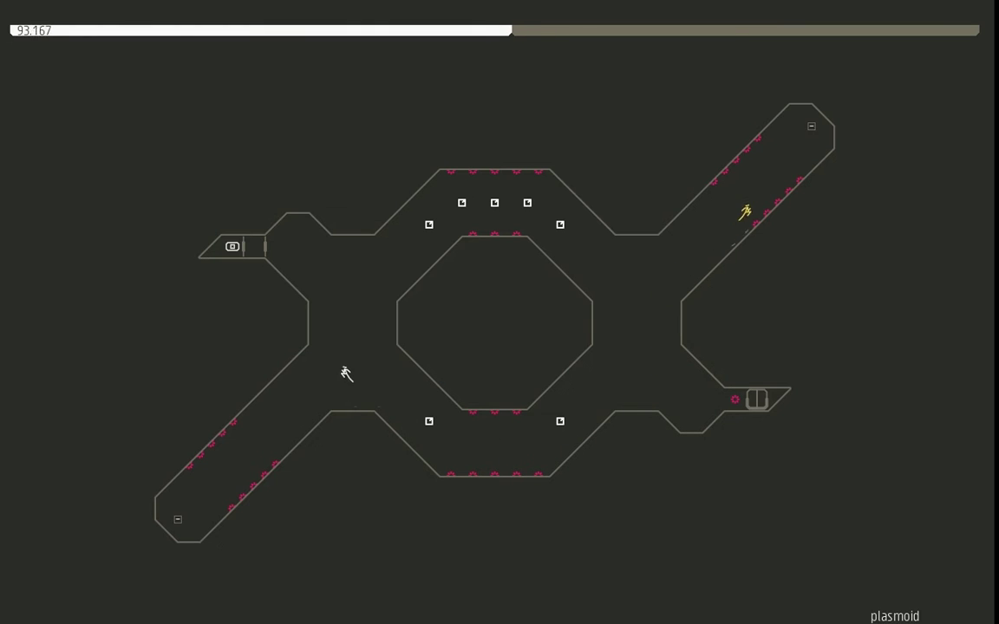
pyautogui.press('Left')
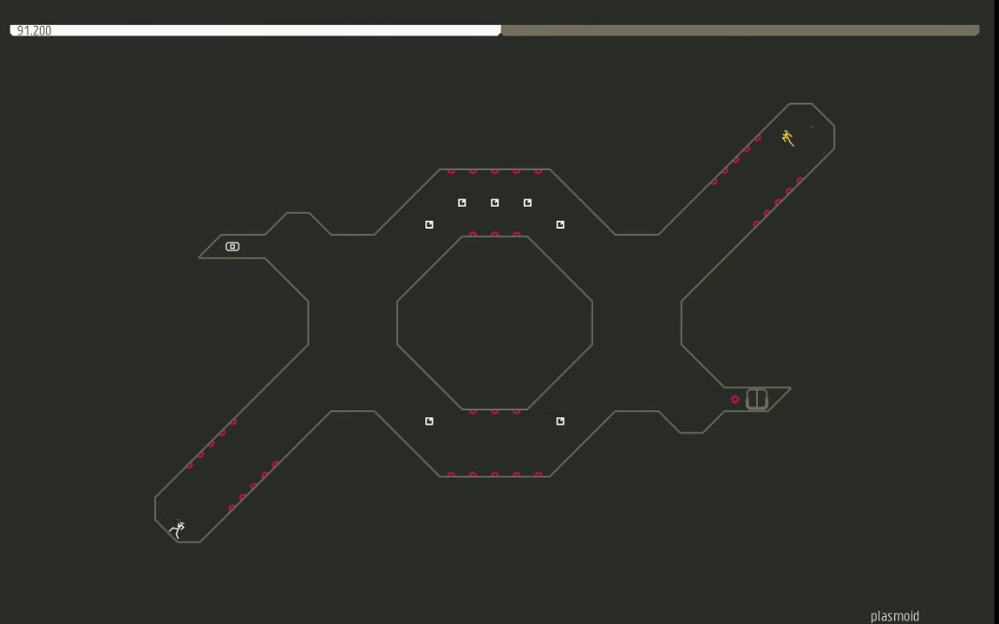
pyautogui.press('Left')
pyautogui.press('Left')
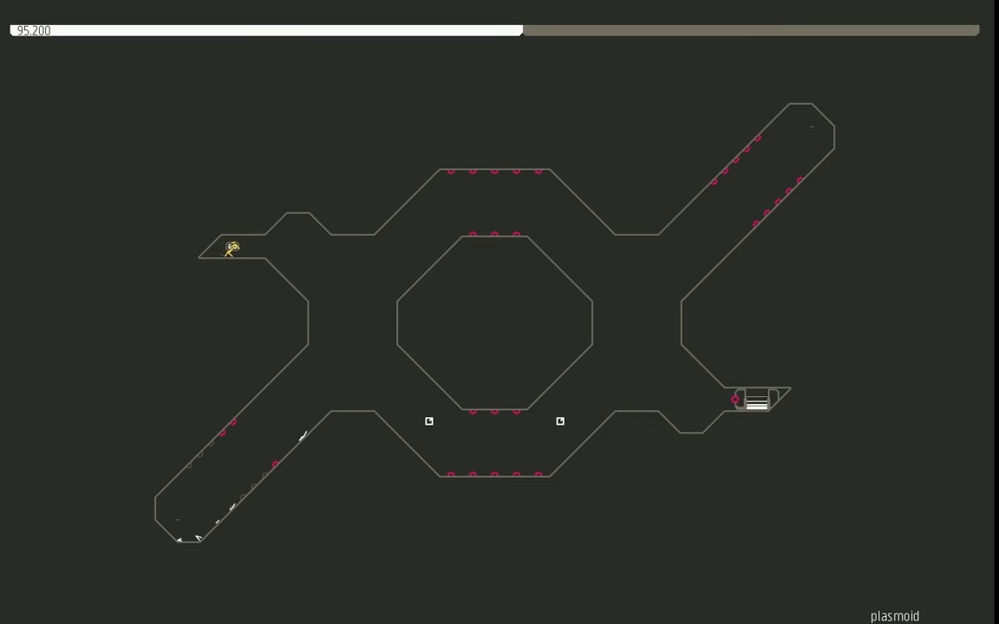
pyautogui.press('Right')
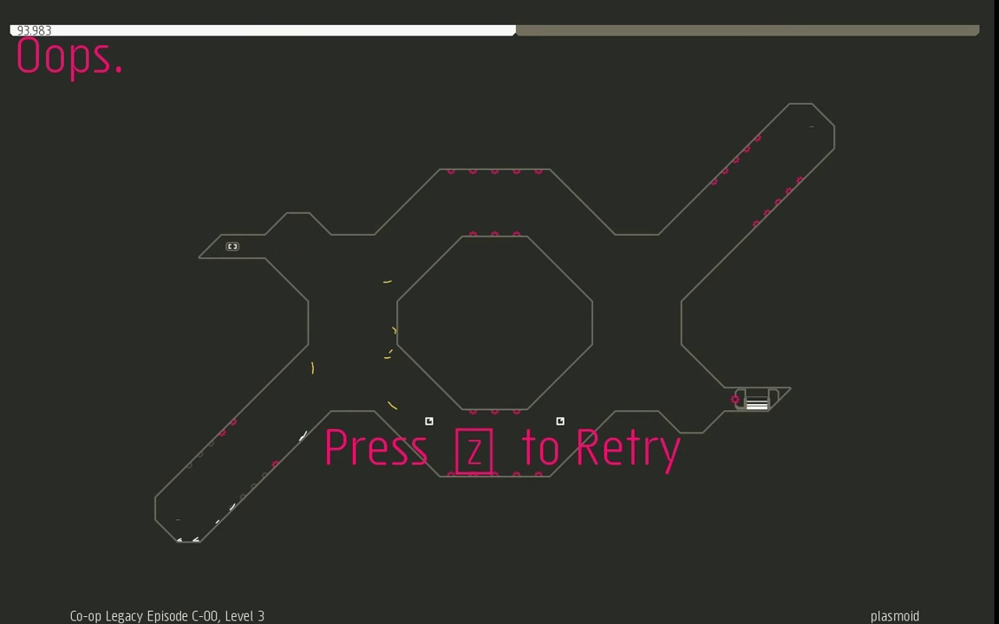
# Step: Jump the yellow ninja out of the starting pit for three gold, then down and back up the left slope
pyautogui.press('z')
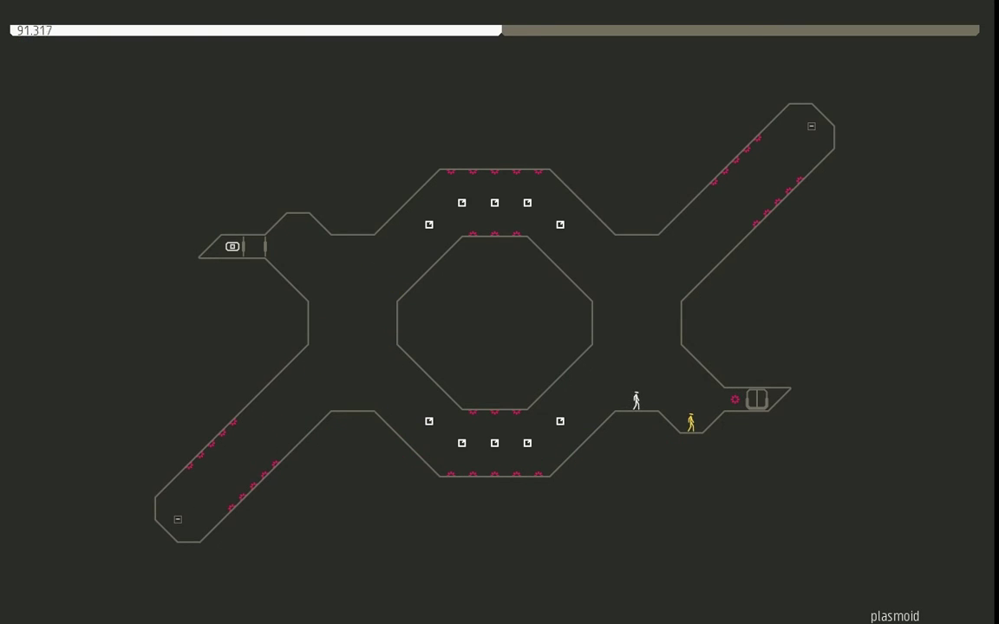
pyautogui.press('z')
pyautogui.press('Left')
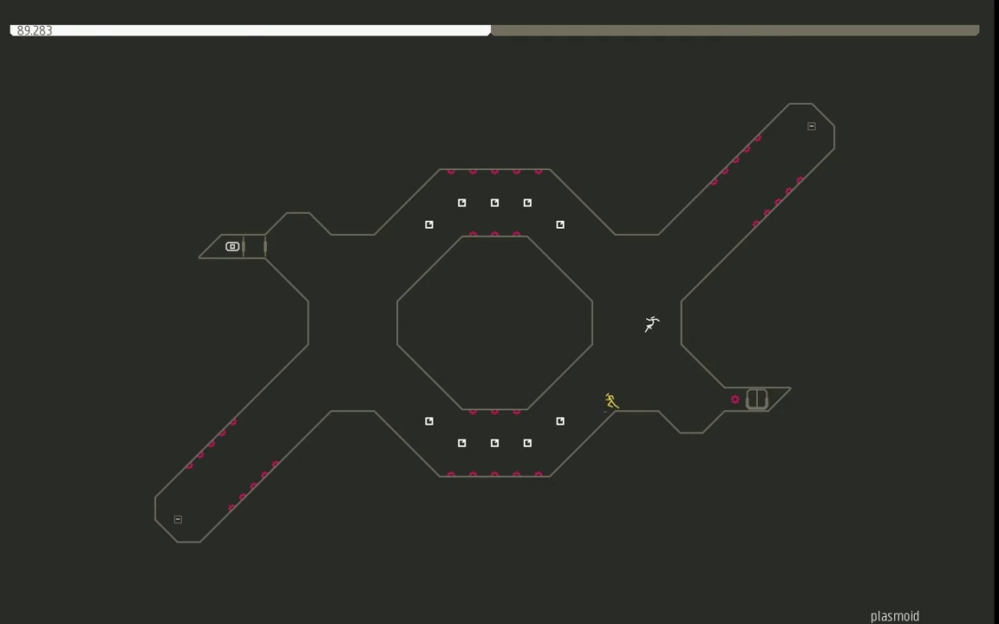
pyautogui.press('z')
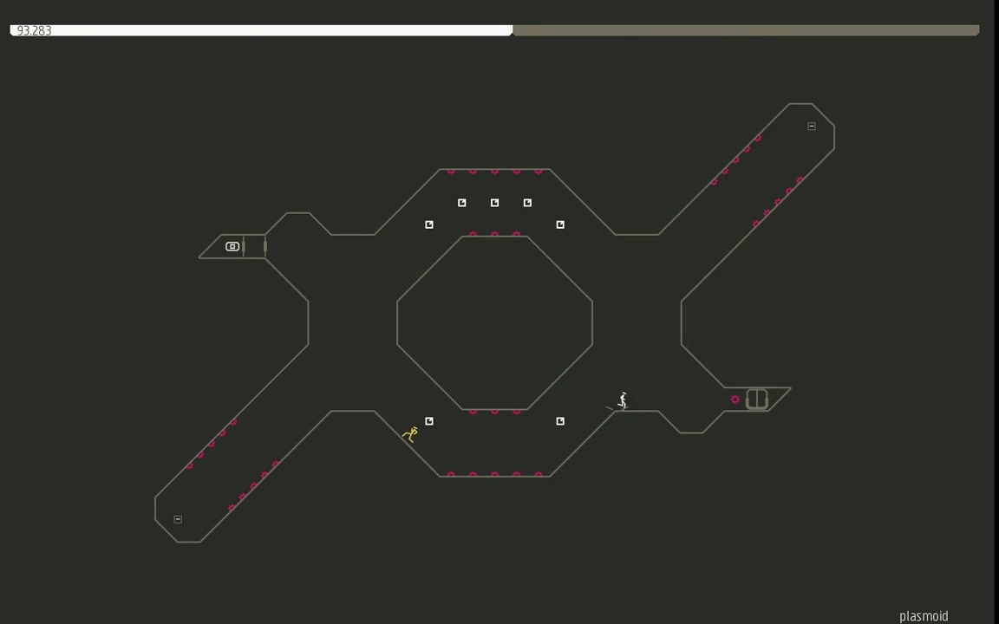
pyautogui.press('z')
pyautogui.press('Left')
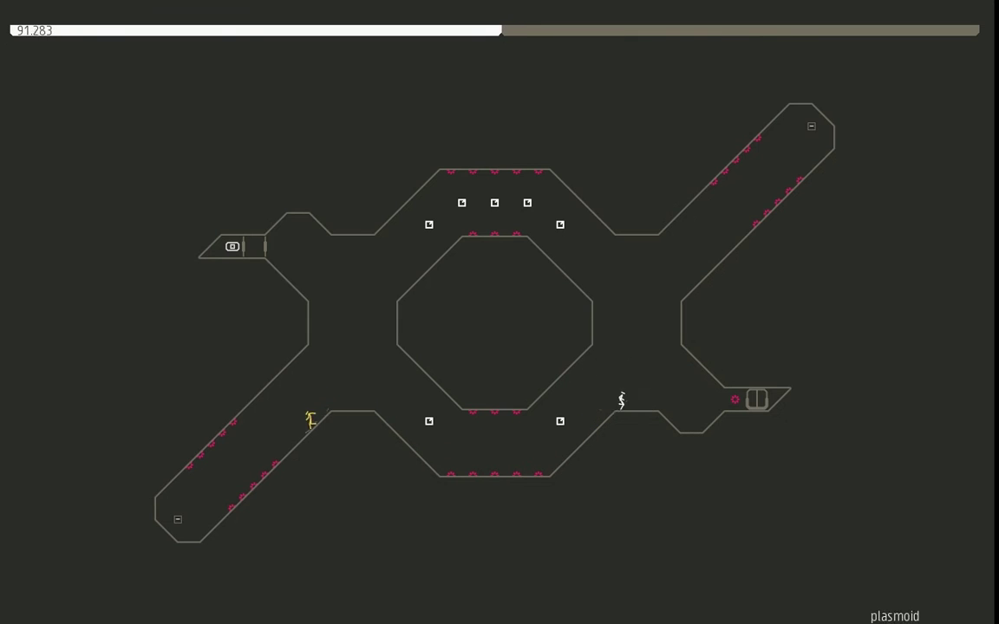
pyautogui.press('Left')
pyautogui.press('Left')
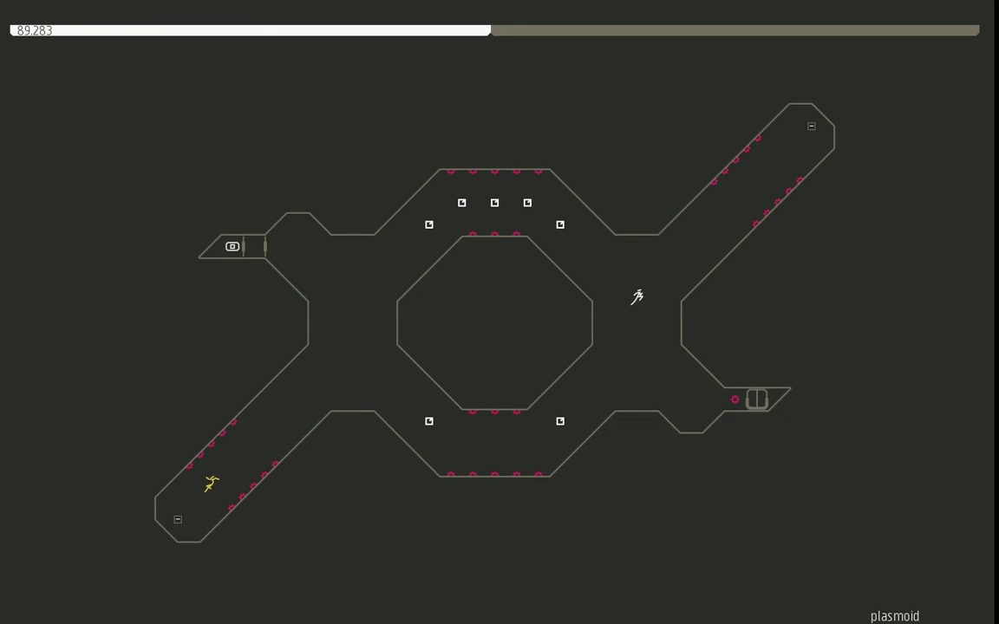
pyautogui.press('Right')
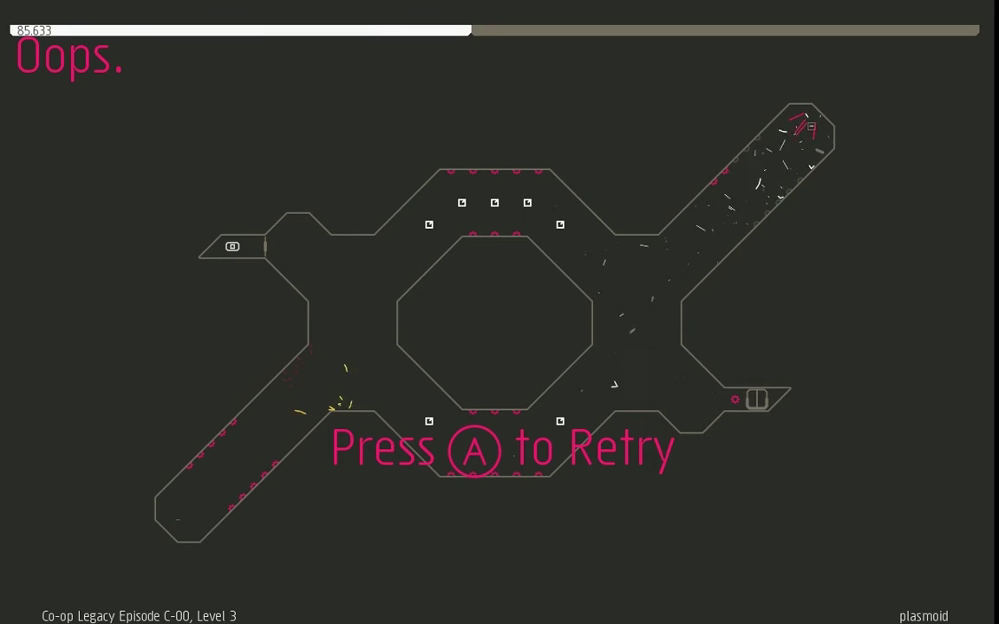
# Step: After the white ninja dies, leap the yellow ninja across the lower chamber onto the left ledge and slope
pyautogui.press('z')
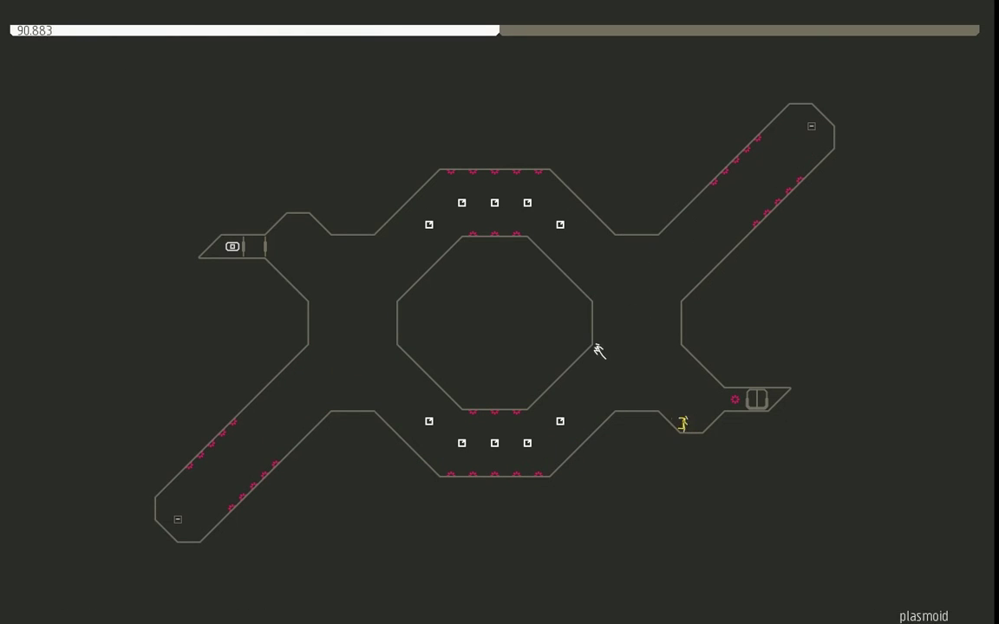
pyautogui.press('Left')
pyautogui.press('z')
pyautogui.press('Left')
pyautogui.press('z')
pyautogui.press('Left')
pyautogui.press('z')
pyautogui.press('Left')
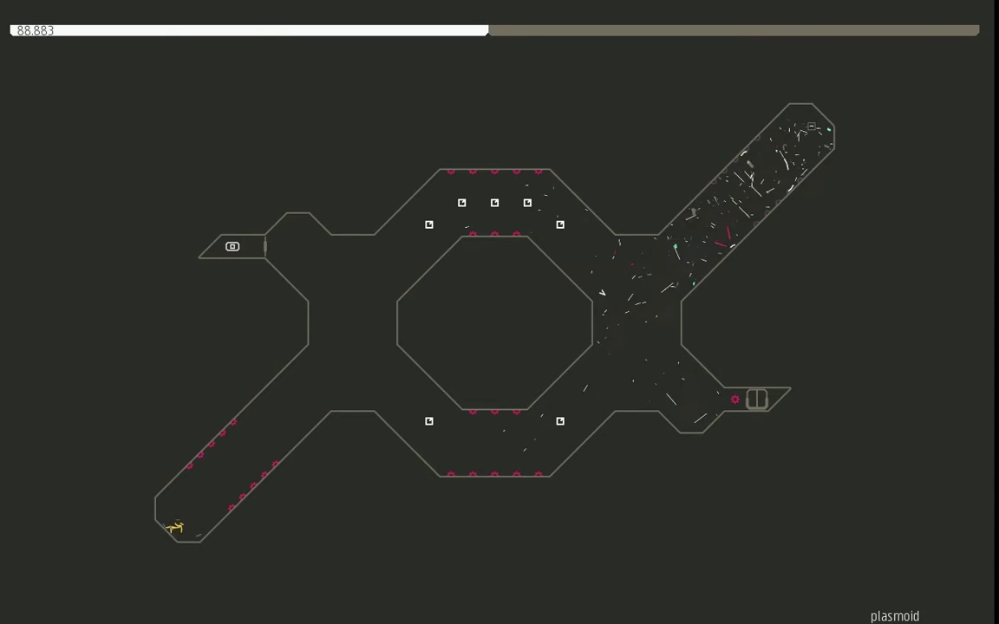
# Step: Keep the white ninja hopping while the yellow ninja explores the lower-left corridor and returns to the ledge
pyautogui.press('z')
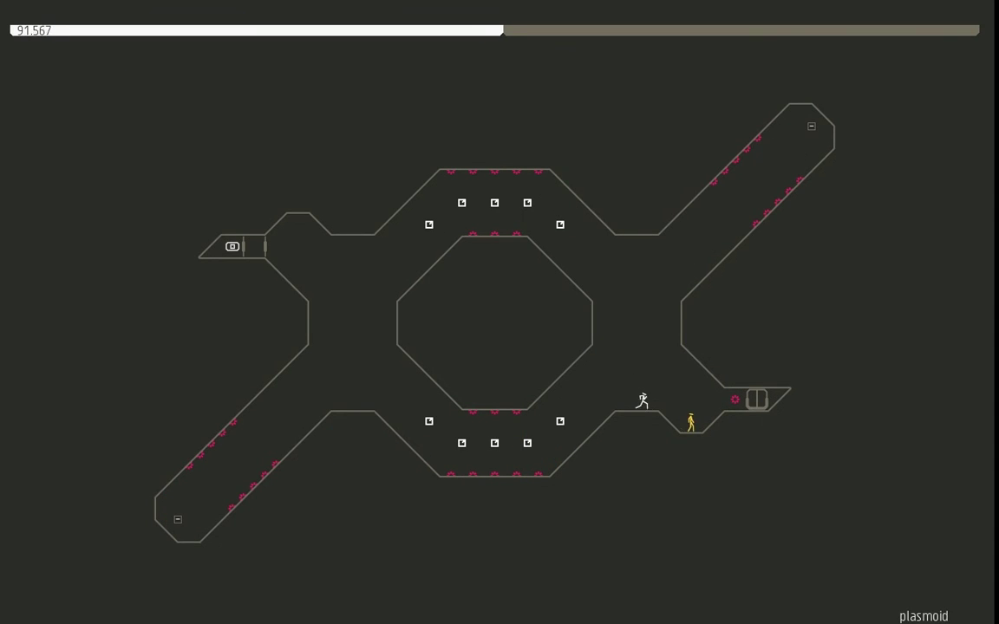
pyautogui.press('Left')
pyautogui.press('z')
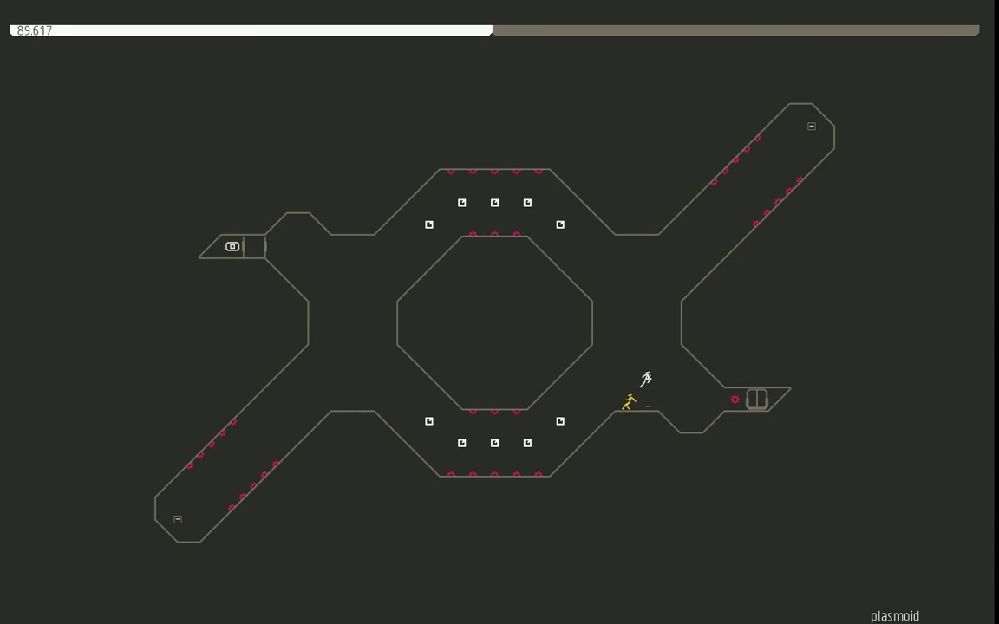
pyautogui.press('Left')
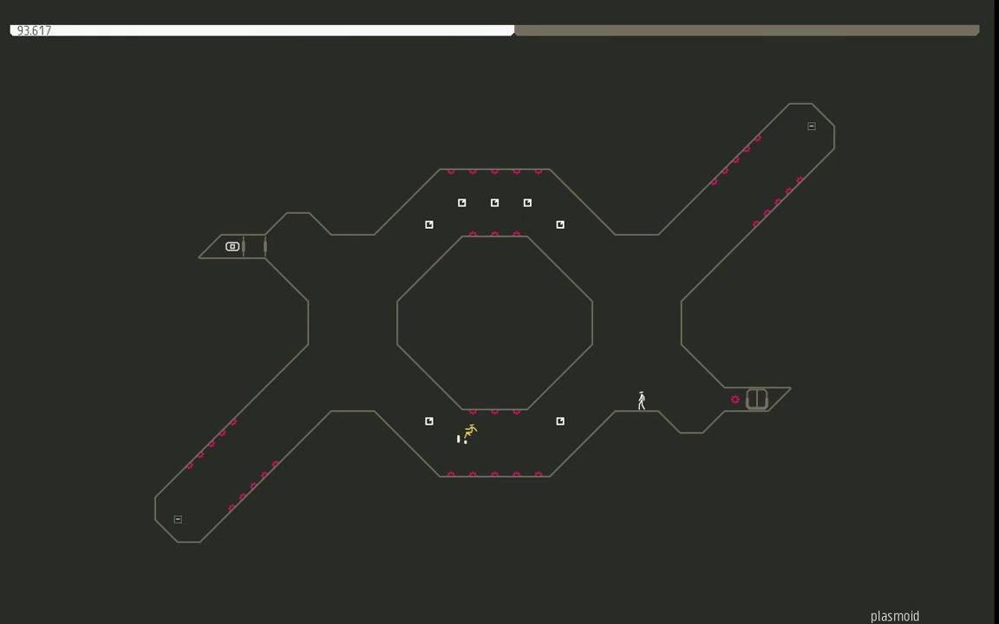
pyautogui.press('Left')
pyautogui.press('z')
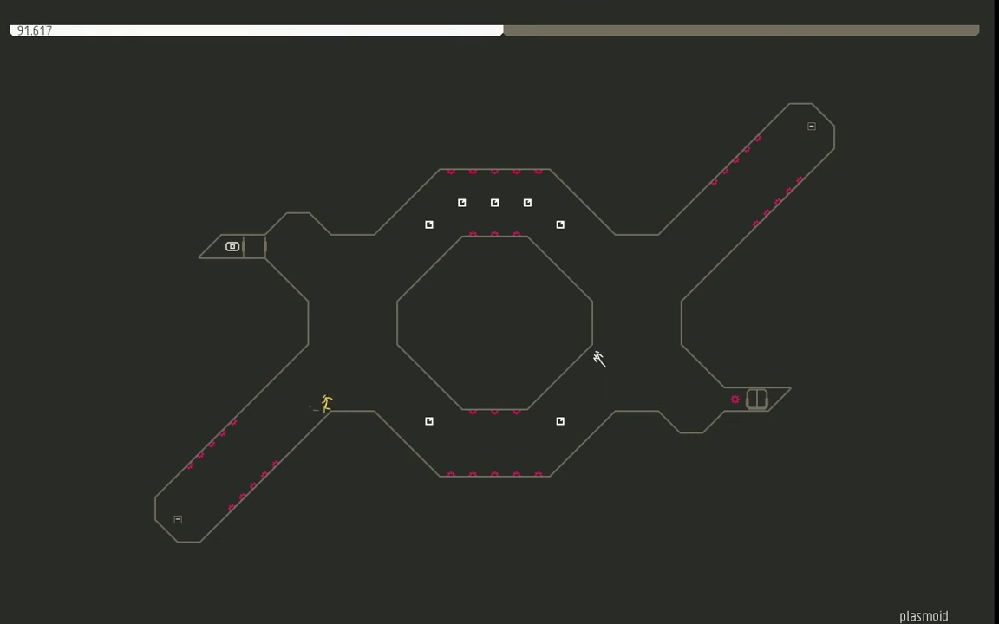
pyautogui.press('Left')
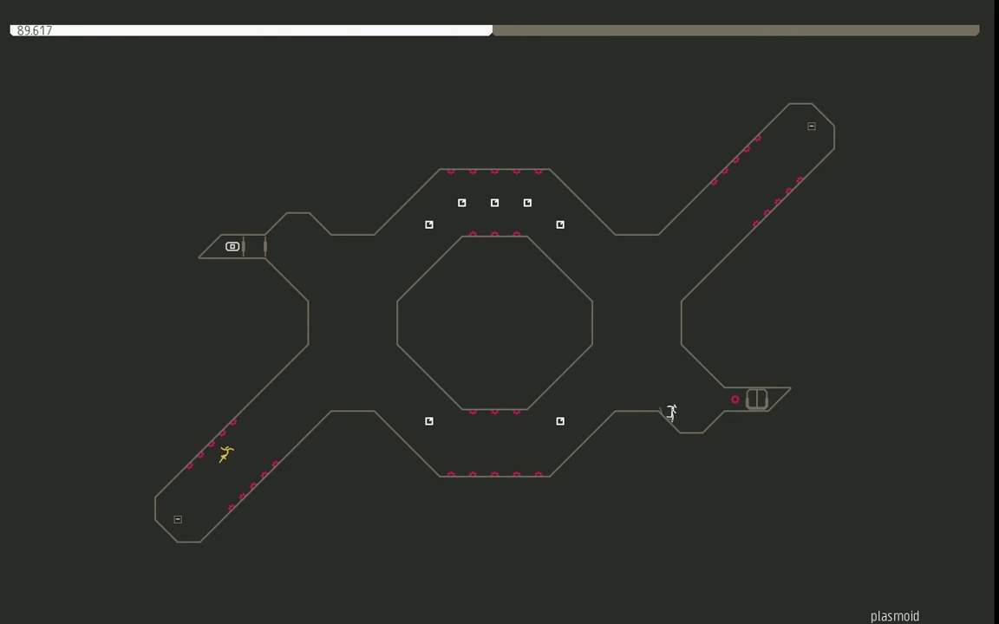
pyautogui.press('z')
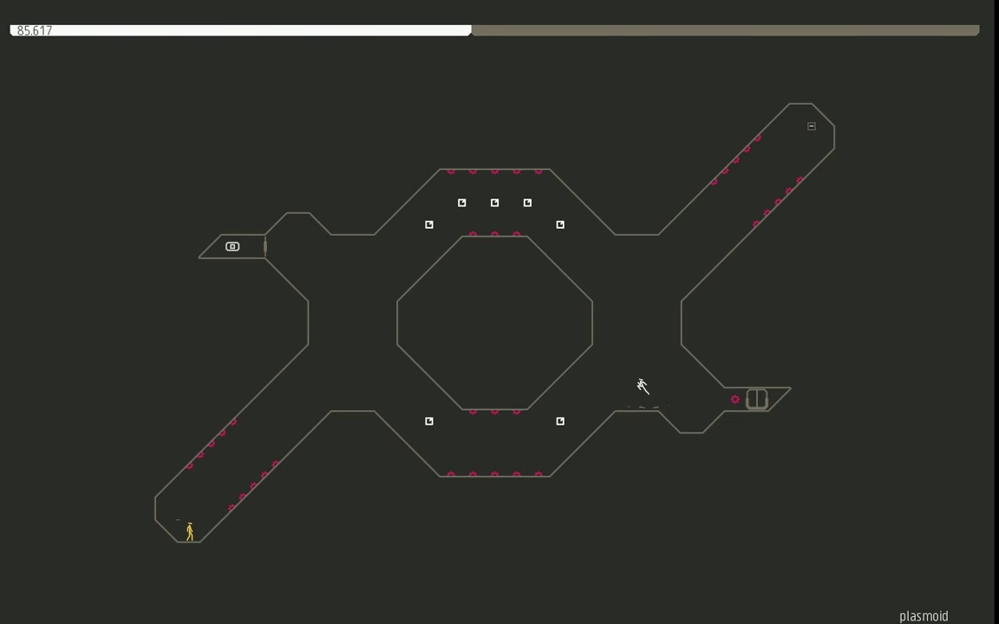
pyautogui.press('Right')
pyautogui.press('z')
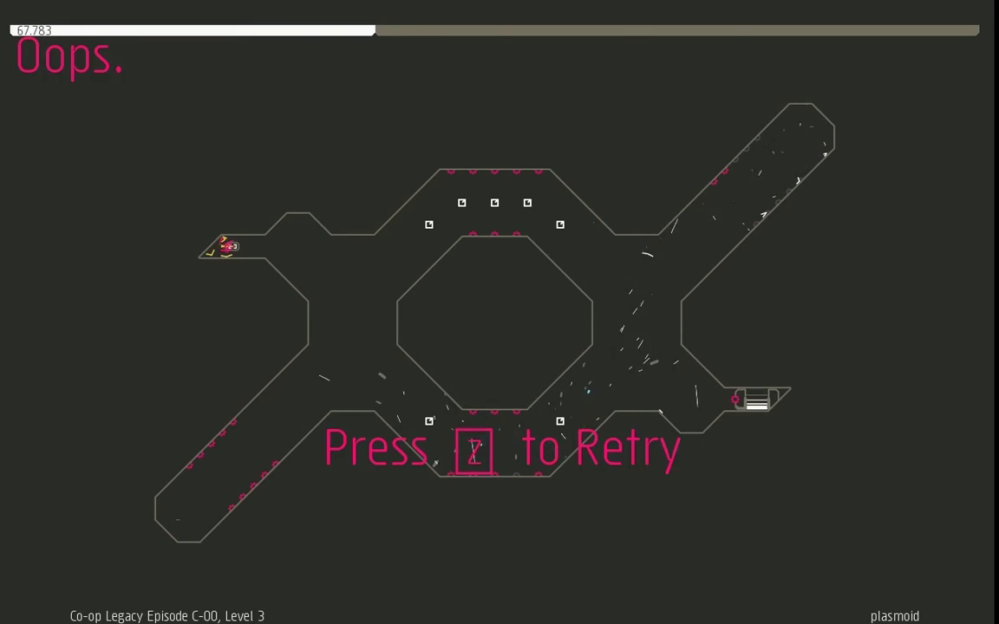
# Step: Retry Level 3 and send the white ninja up the upper-right corridor
pyautogui.press('z')
pyautogui.press('Right')
pyautogui.press('z')
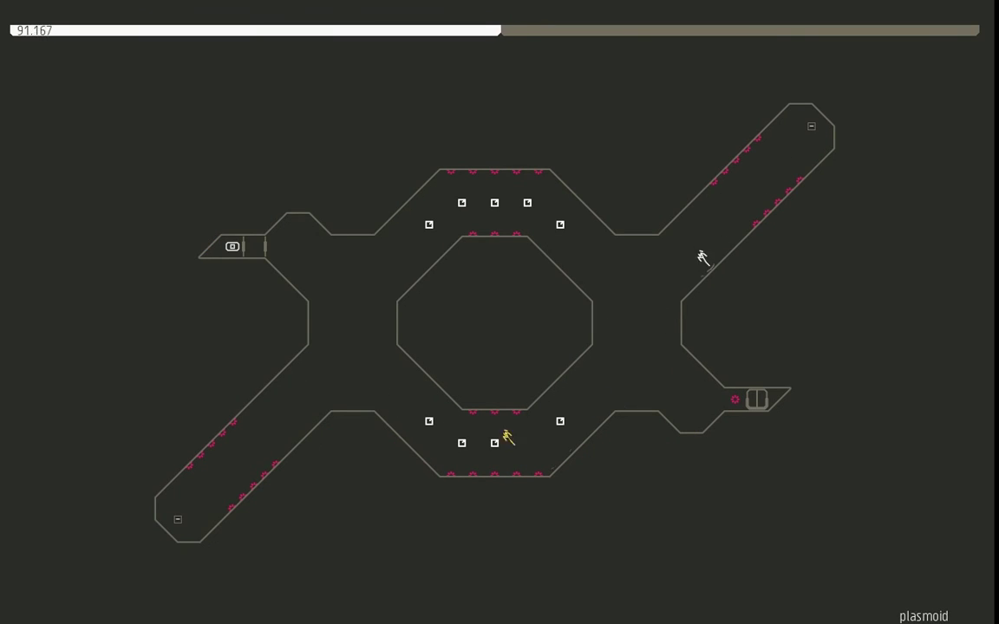
pyautogui.press('z')
pyautogui.press('Right')
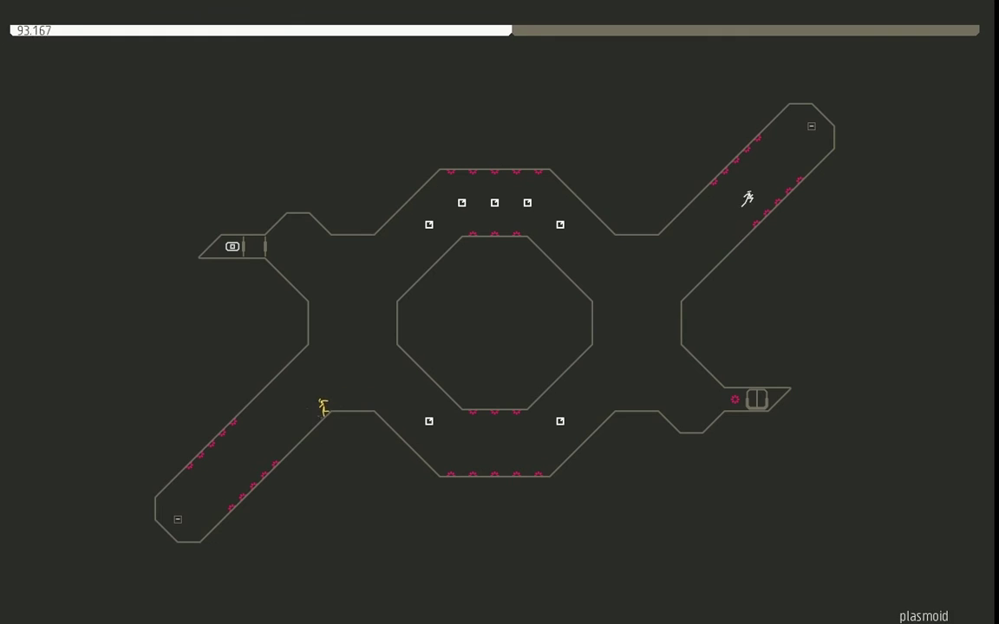
# Step: Restart after the white ninja dies and wall-jump it back up the right wall
pyautogui.press('z')
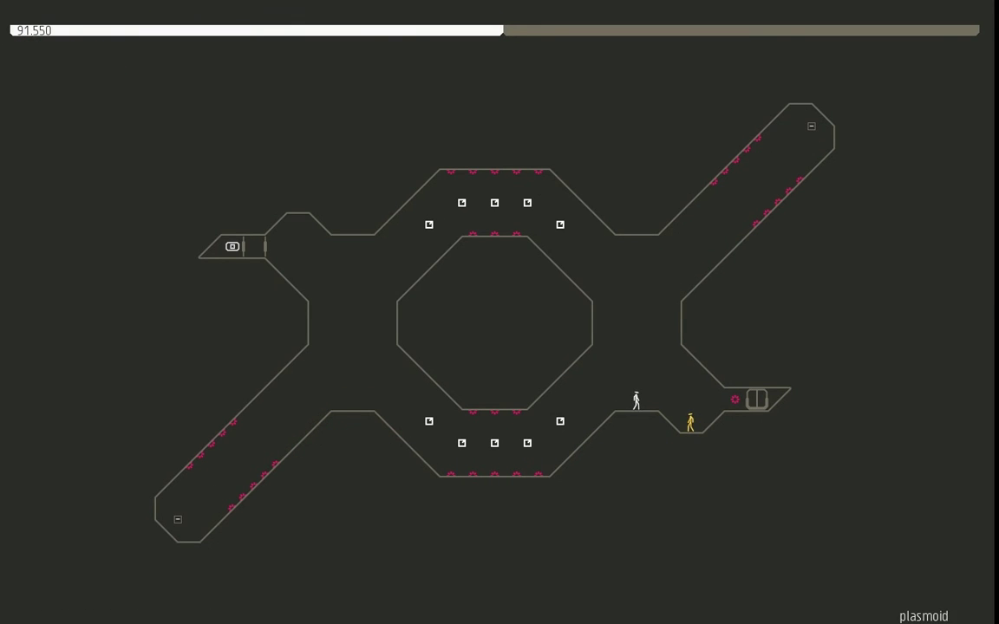
pyautogui.press('z')
pyautogui.press('z')
pyautogui.press('z')
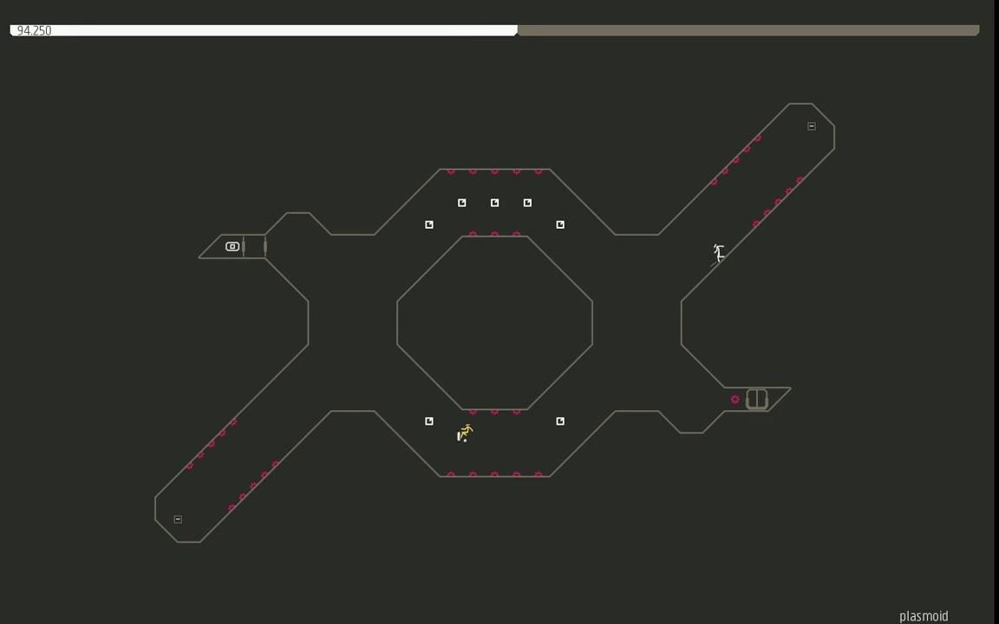
pyautogui.press('z')
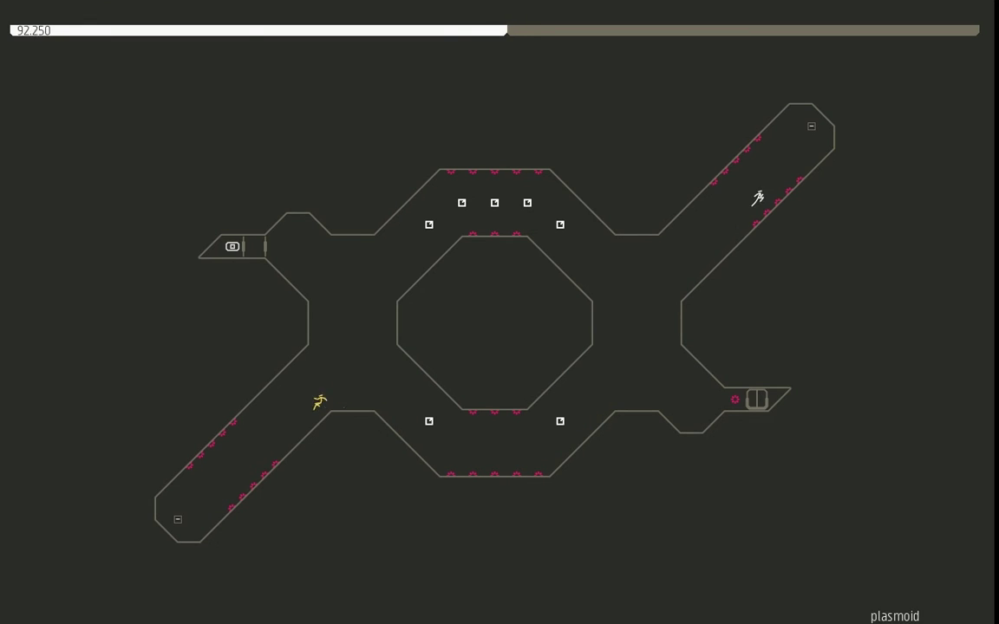
# Step: Retry, have the white ninja grab the top-right switch, and run it toward the exit
pyautogui.press('z')
pyautogui.press('z')
pyautogui.press('Right')
pyautogui.press('z')
pyautogui.press('z')
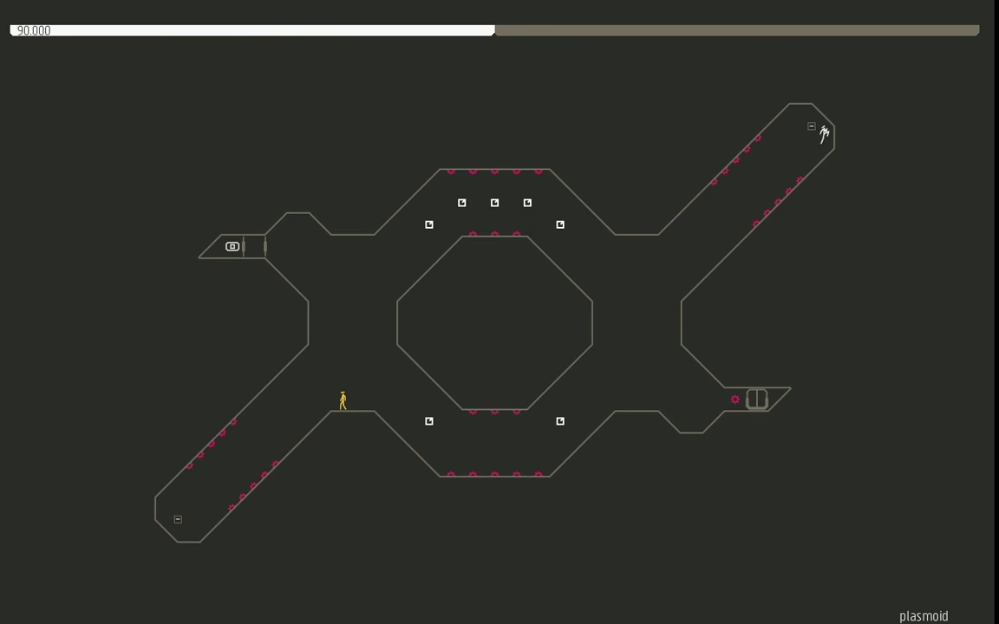
pyautogui.press('Right')
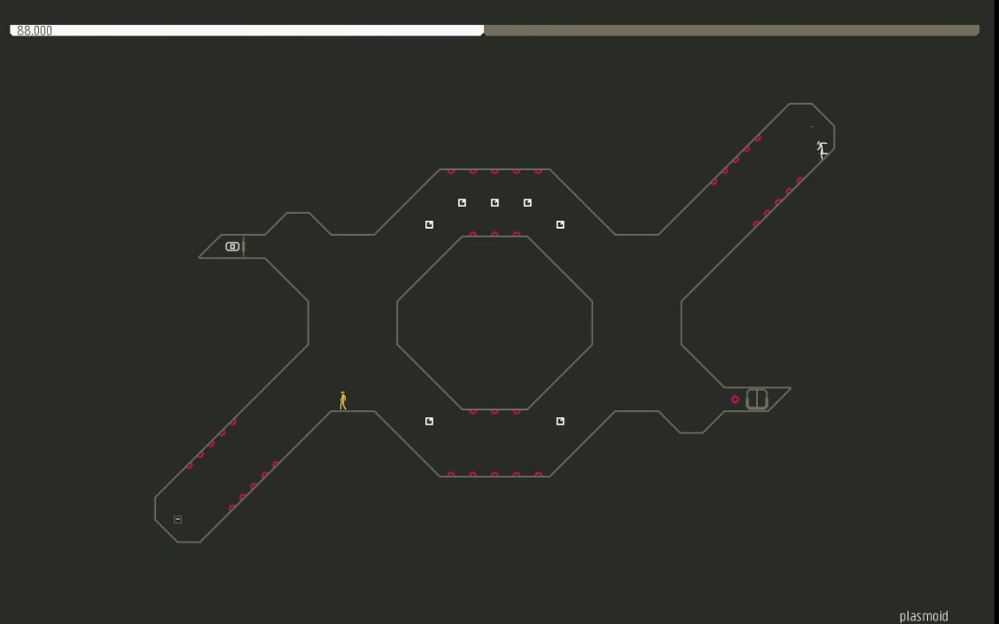
pyautogui.press('Left')
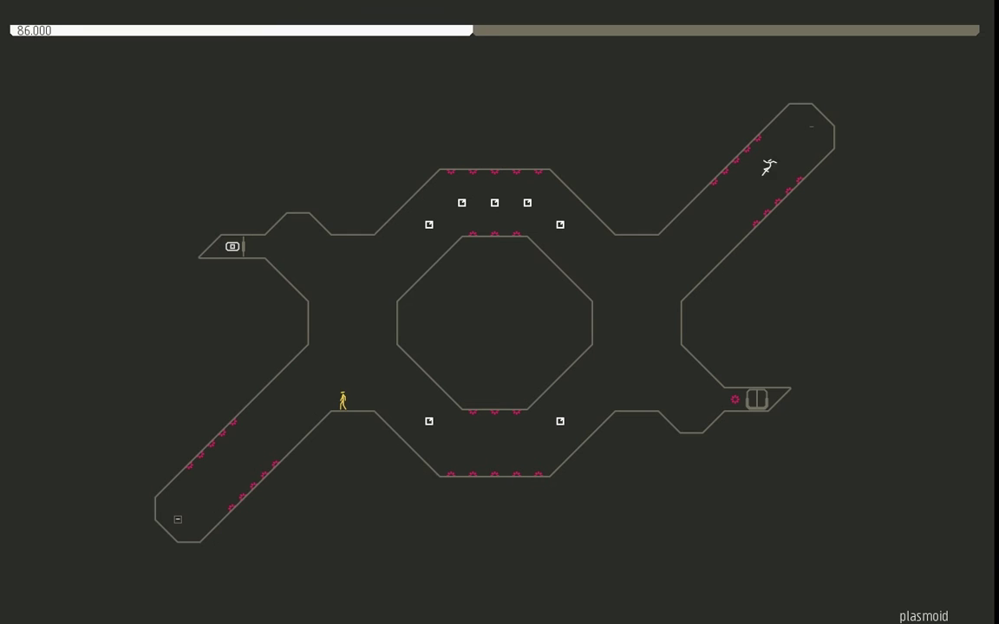
pyautogui.press('z')
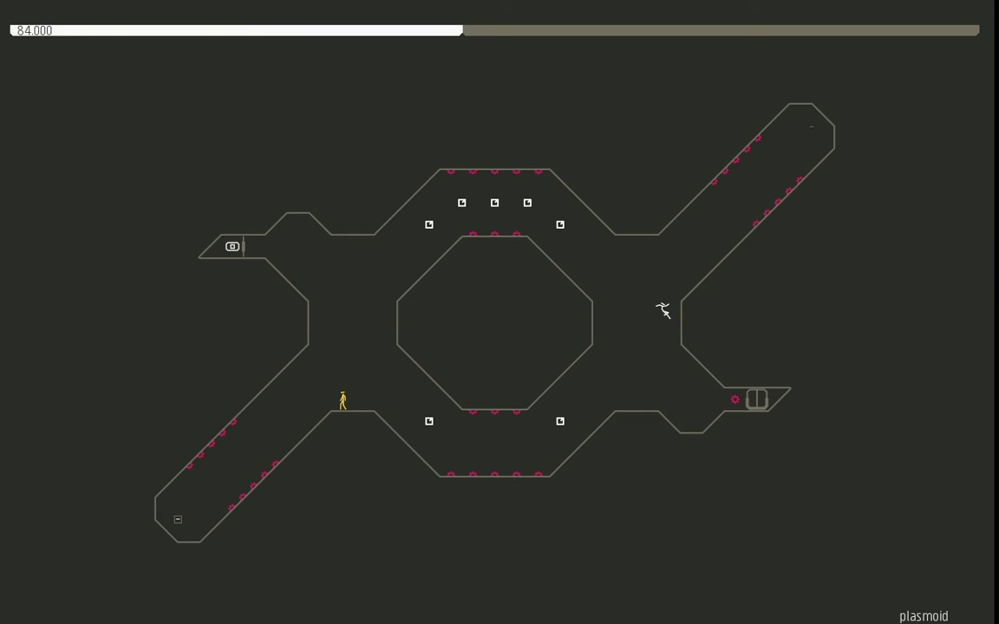
pyautogui.press('Right')
pyautogui.press('Right')
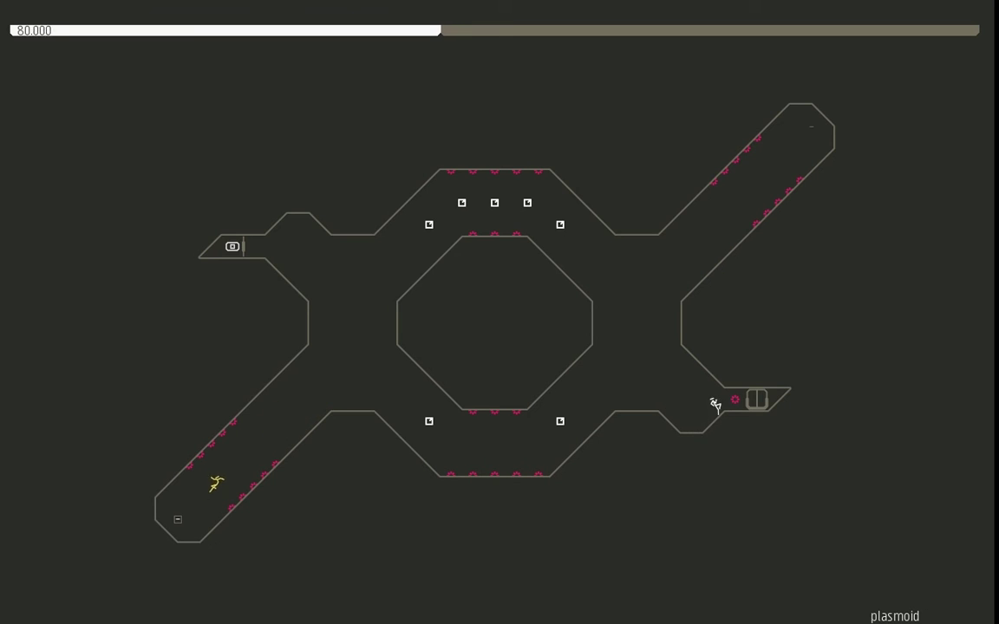
pyautogui.press('Right')
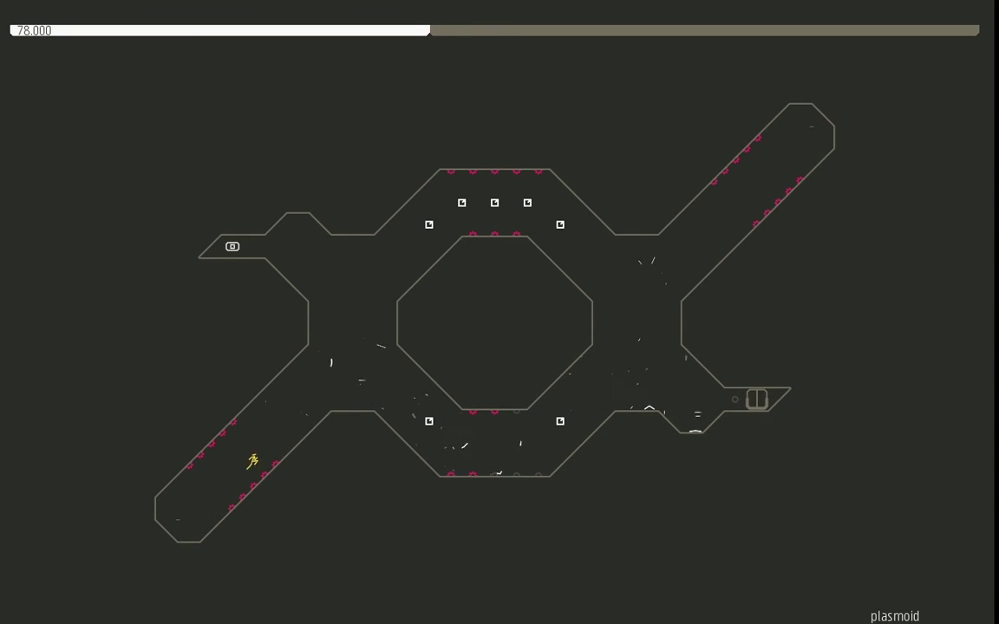
# Step: Guide the yellow ninja past the left-ledge switch into the exit door for a 69.017 Success
pyautogui.press('Left')
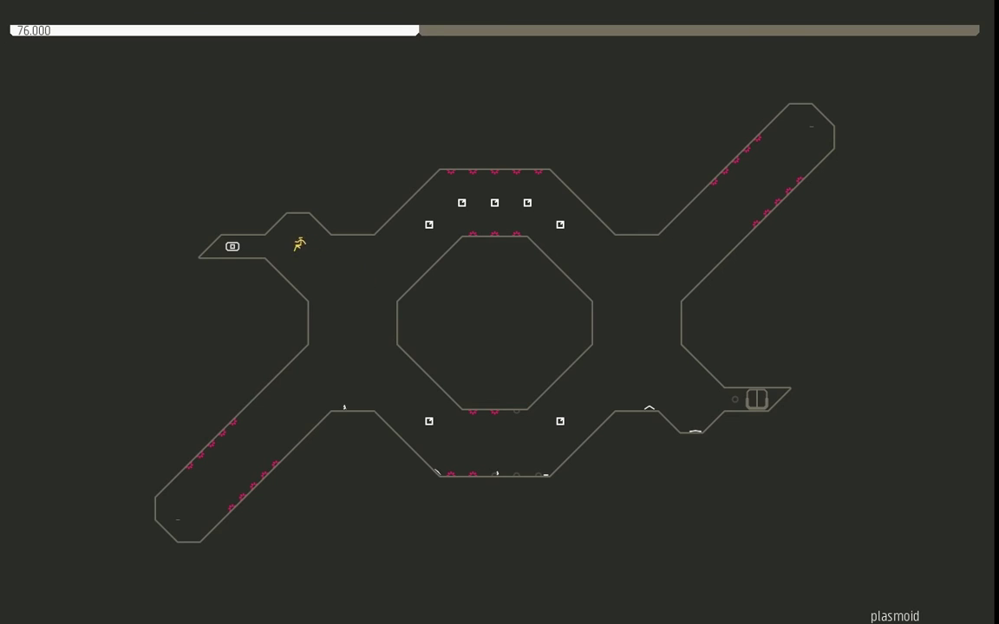
pyautogui.press('Right')
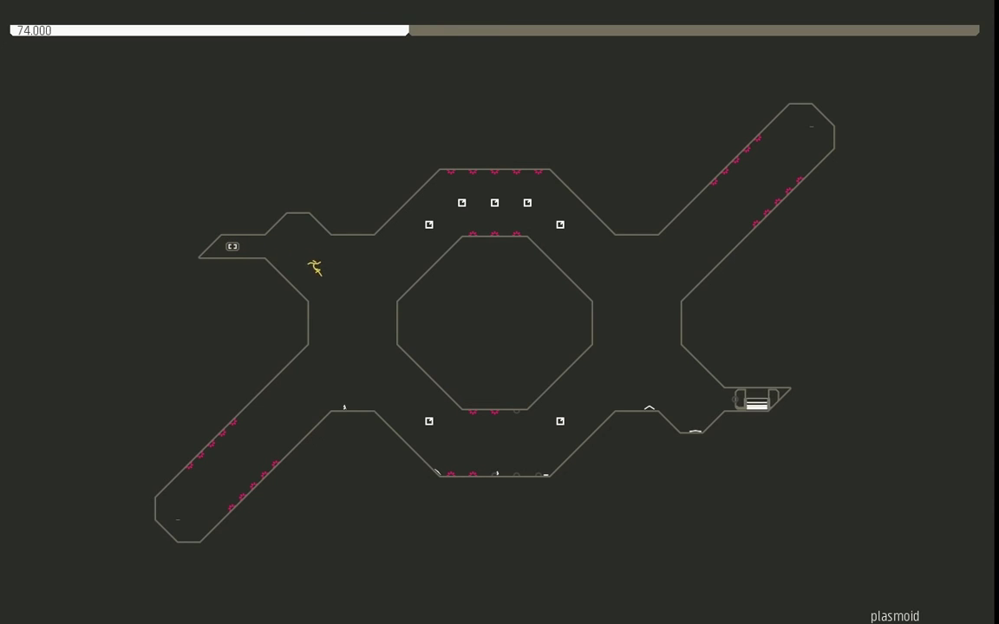
pyautogui.press('Right')
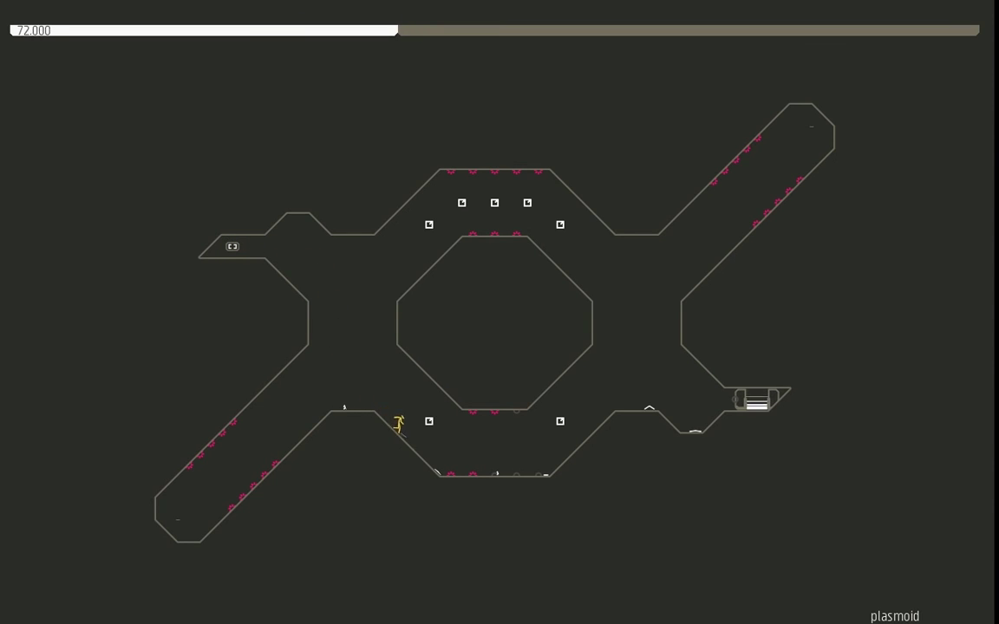
pyautogui.press('Right')
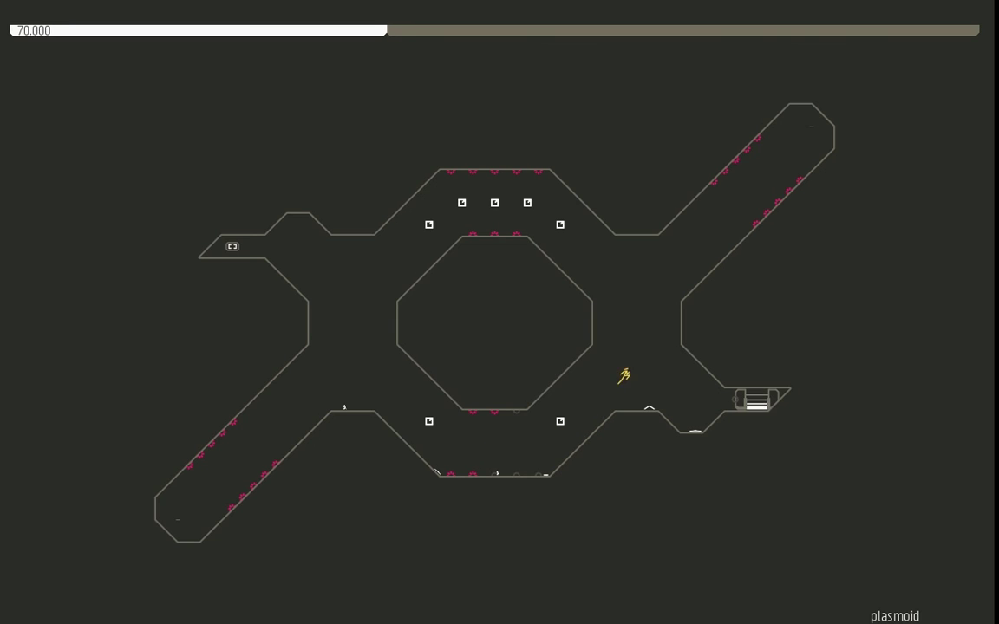
# Step: Continue to the episode overview and scroll down the songs in the Colour/Music panel
pyautogui.press('z')
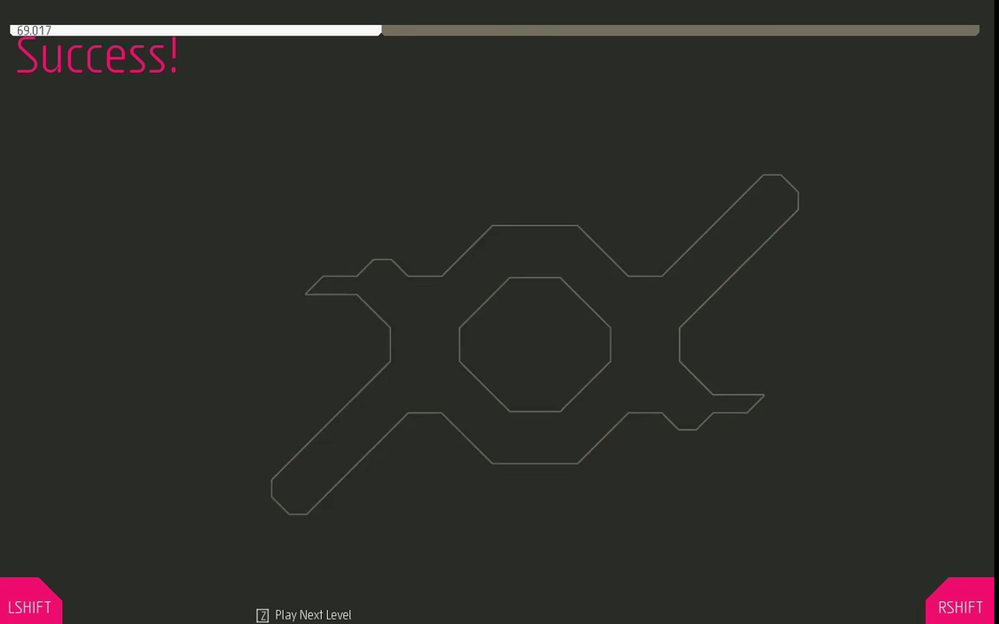
pyautogui.press('shift')
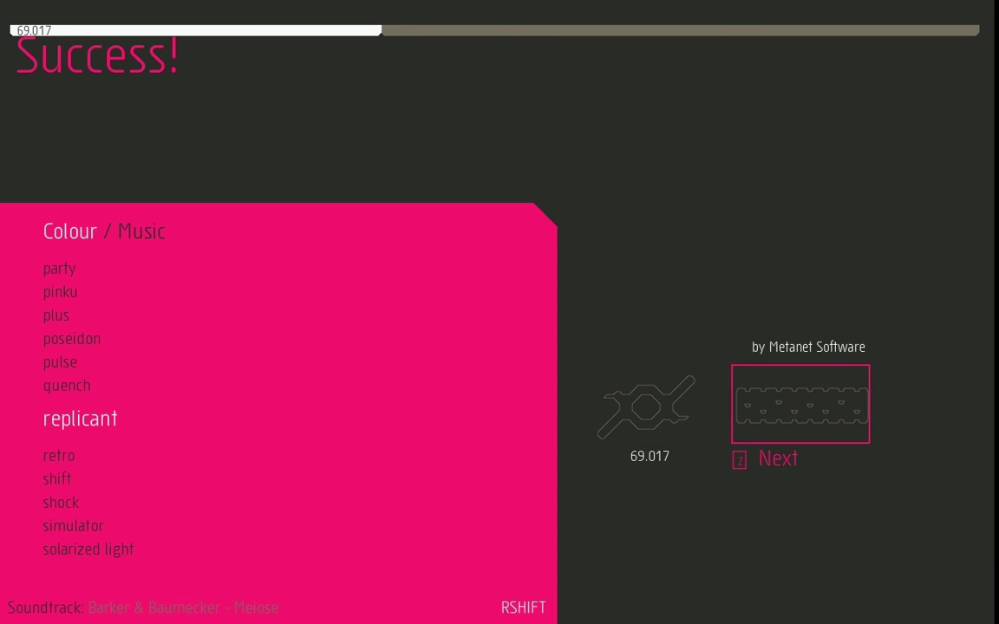
pyautogui.press('Down')
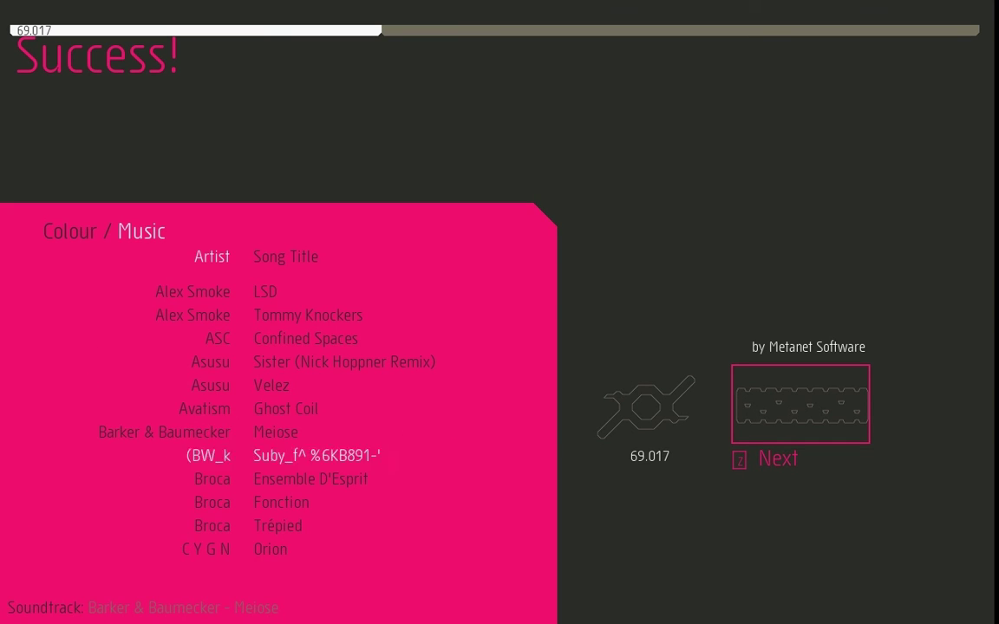
pyautogui.press('Down')
pyautogui.press('Down')
pyautogui.press('Down')
pyautogui.press('Down')
pyautogui.press('Down')
pyautogui.press('Down')
pyautogui.press('Down')
pyautogui.press('Down')
pyautogui.press('Down')
pyautogui.press('Down')
pyautogui.press('Down')
pyautogui.press('Down')
pyautogui.press('Down')
pyautogui.press('Down')
pyautogui.press('Down')
# Step: Switch between the colour and music lists and browse further through the songs
pyautogui.press('Up')
pyautogui.press('Up')
pyautogui.press('Up')
pyautogui.press('Up')
pyautogui.press('Up')
pyautogui.press('Up')
pyautogui.press('Down')
pyautogui.press('Down')
pyautogui.press('Down')
pyautogui.press('Down')
pyautogui.press('Left')
pyautogui.press('Right')
pyautogui.press('Down')
pyautogui.press('Down')
pyautogui.press('Down')
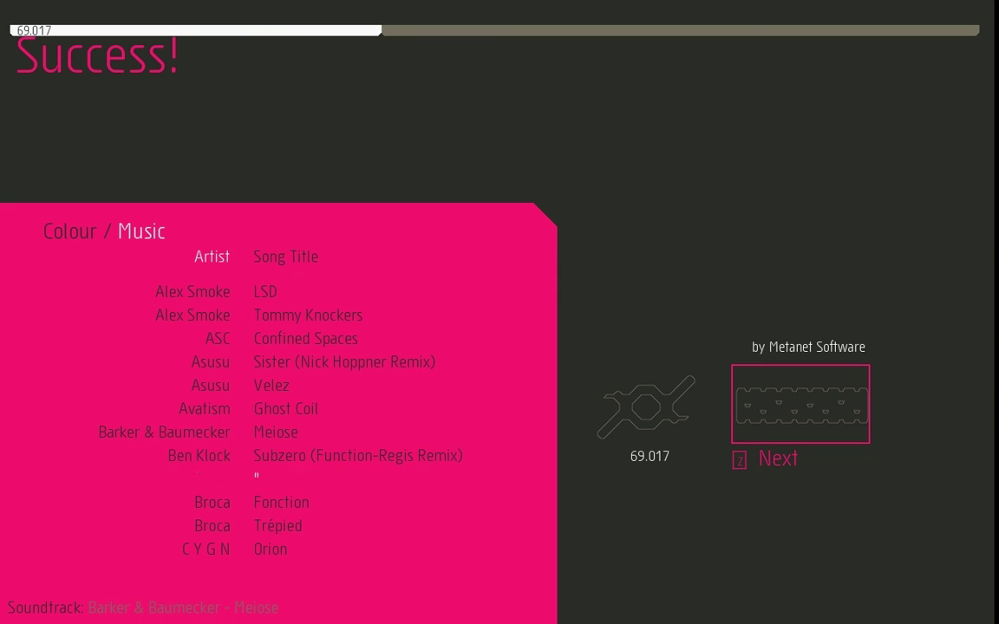
pyautogui.press('Down')
pyautogui.press('Down')
pyautogui.press('Down')
pyautogui.press('Down')
pyautogui.press('Down')
pyautogui.press('Down')
pyautogui.press('Down')
pyautogui.press('Down')
pyautogui.press('Down')
pyautogui.press('Down')
pyautogui.press('Down')
pyautogui.press('Down')
pyautogui.press('Down')
pyautogui.press('Up')
pyautogui.press('Up')
pyautogui.press('Up')
pyautogui.press('Up')
pyautogui.press('Up')
pyautogui.press('Up')
pyautogui.press('Down')
pyautogui.press('Down')
pyautogui.press('Left')
pyautogui.press('Escape')
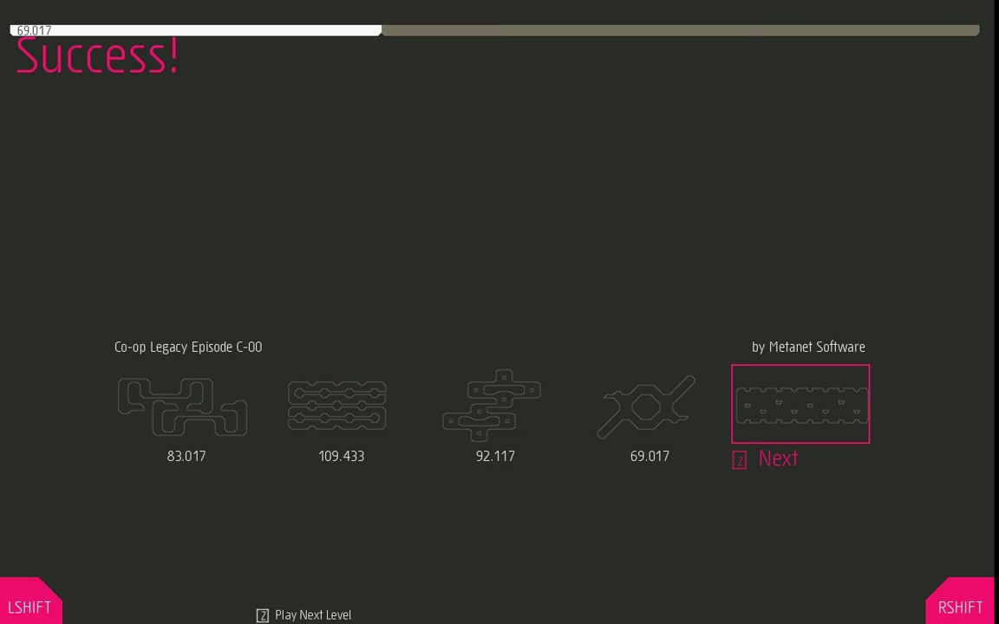